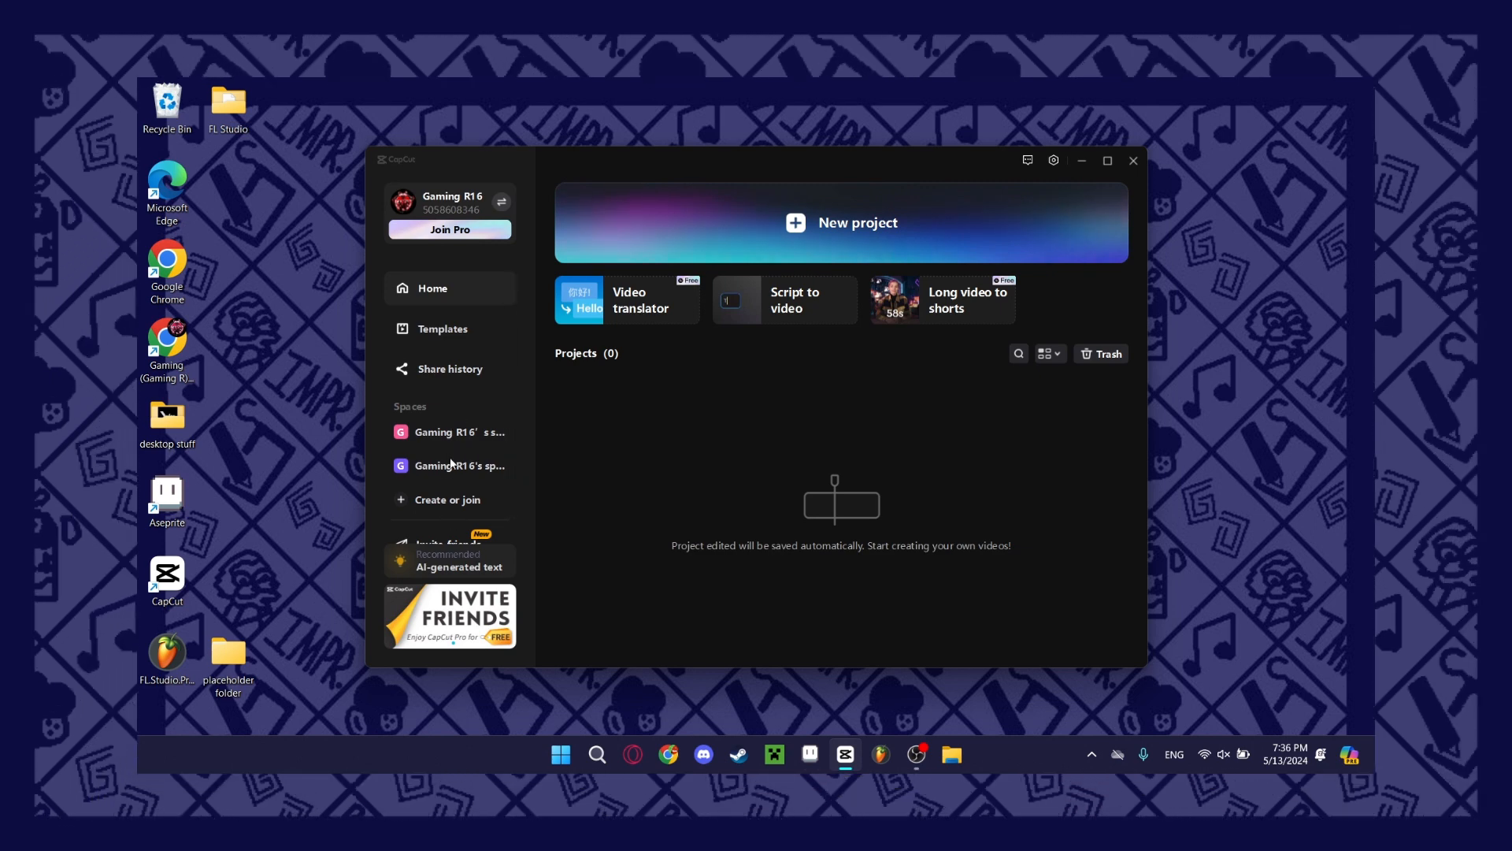
Create a new empty video project from the home page.
scroll(455, 435, "down", 1)
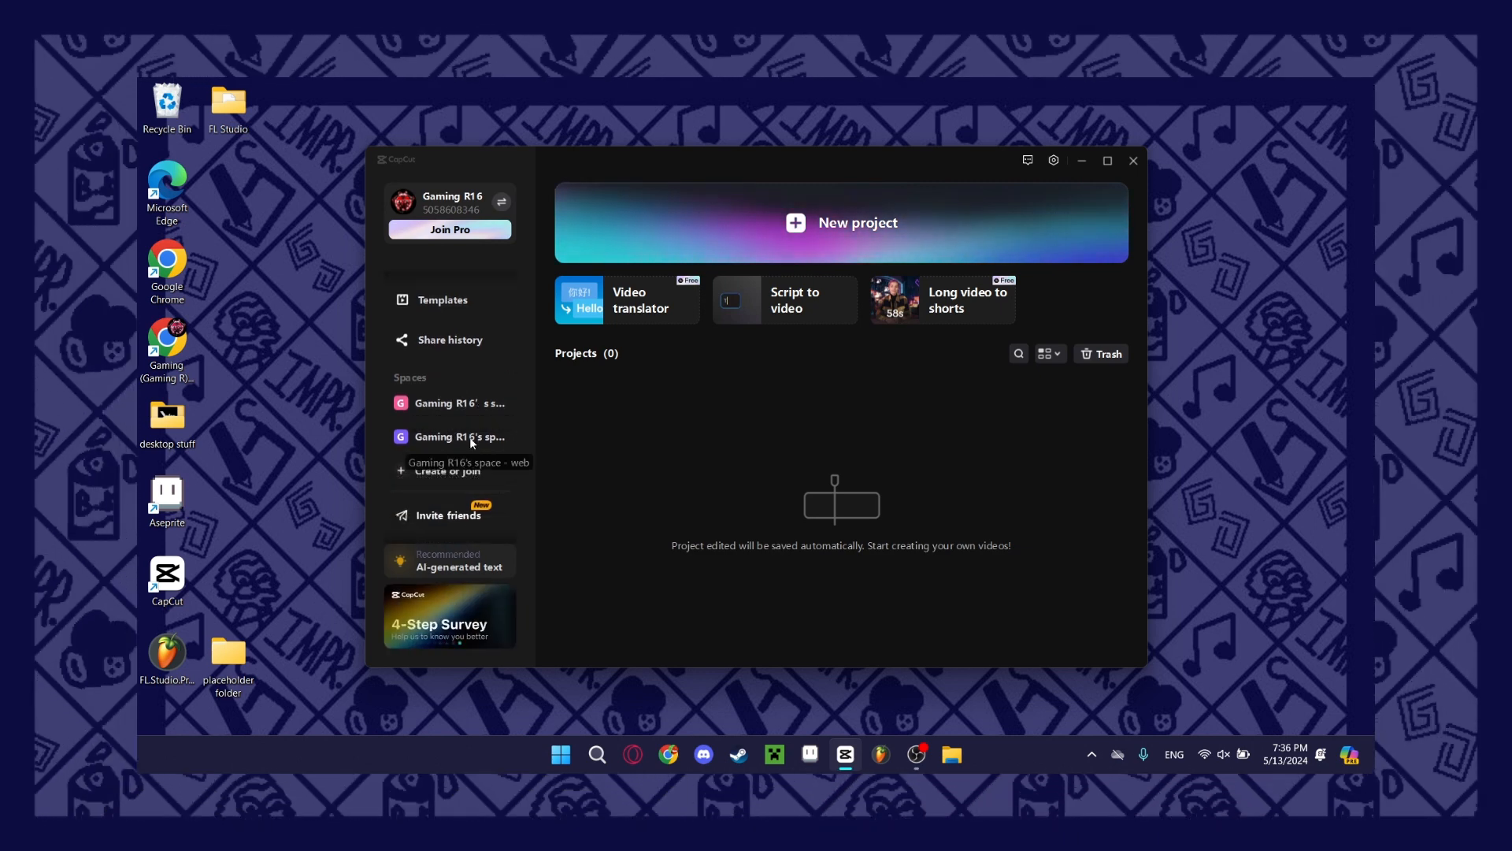
scroll(472, 438, "up", 1)
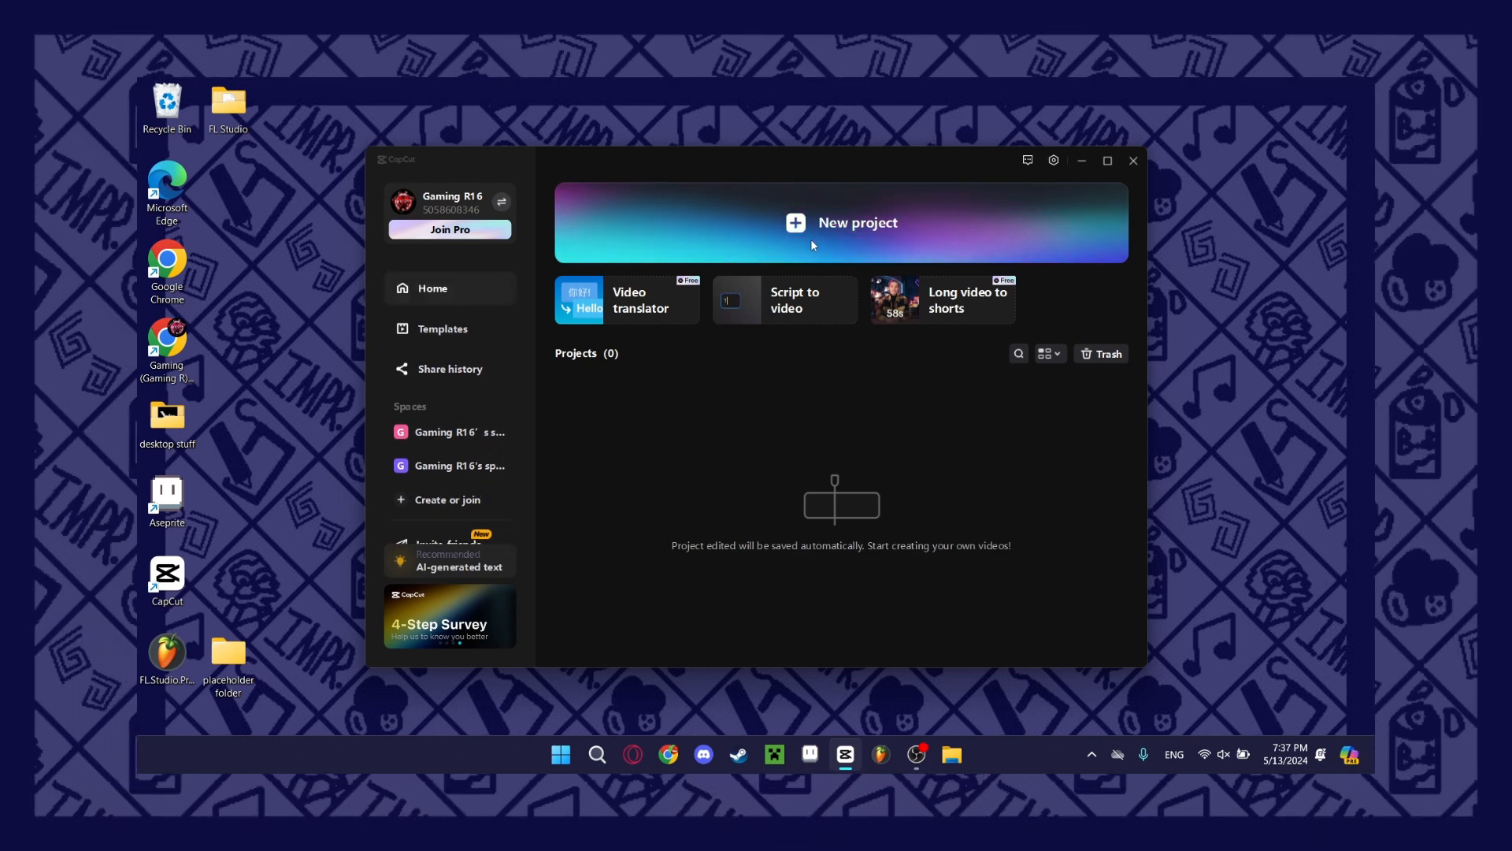
left_click(811, 240)
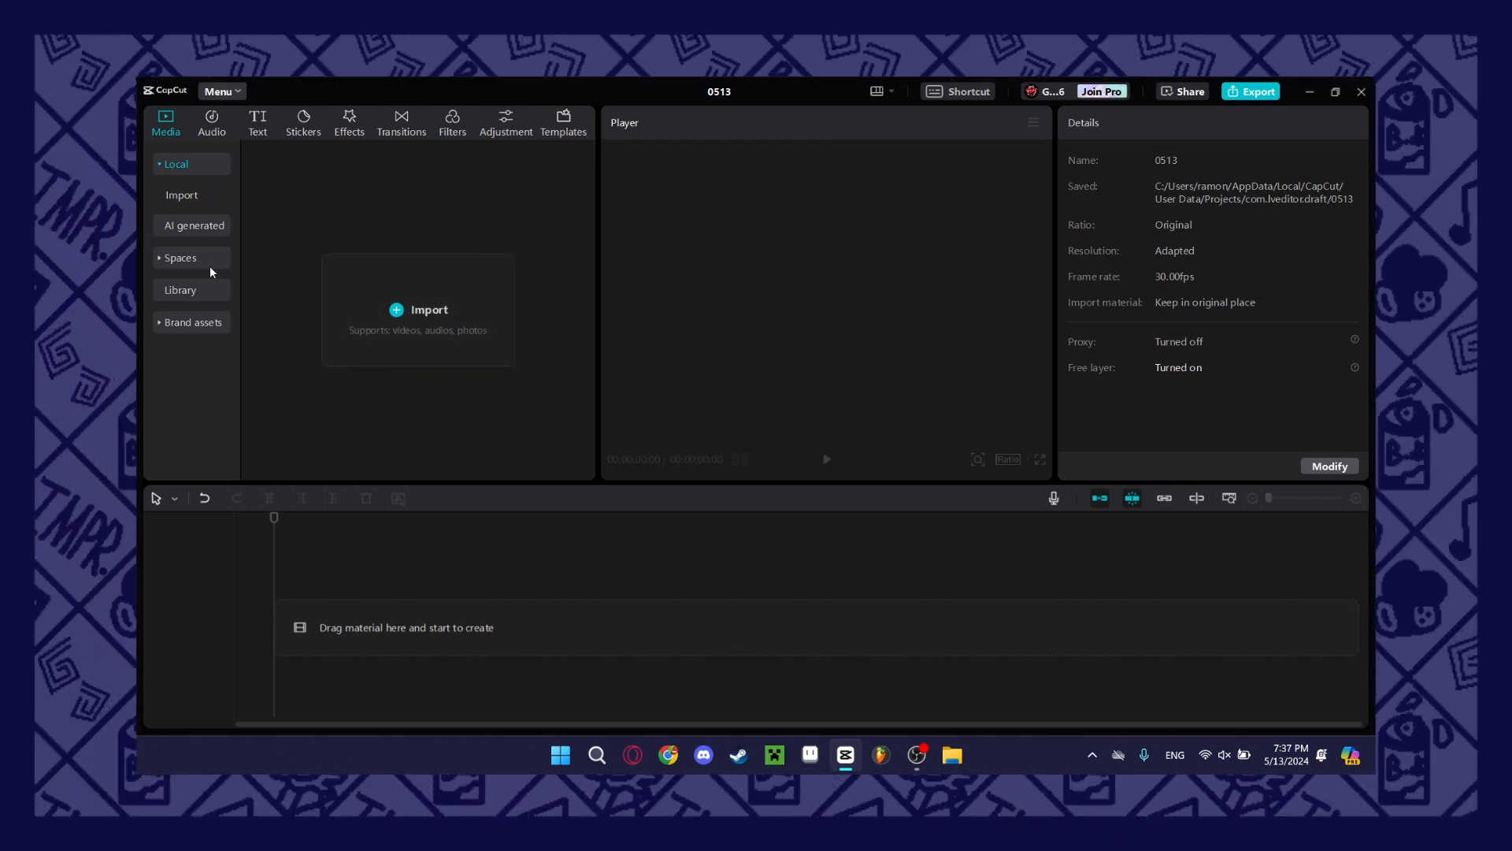
Browse the media spaces and the trending stock clips and images in the library.
left_click(201, 257)
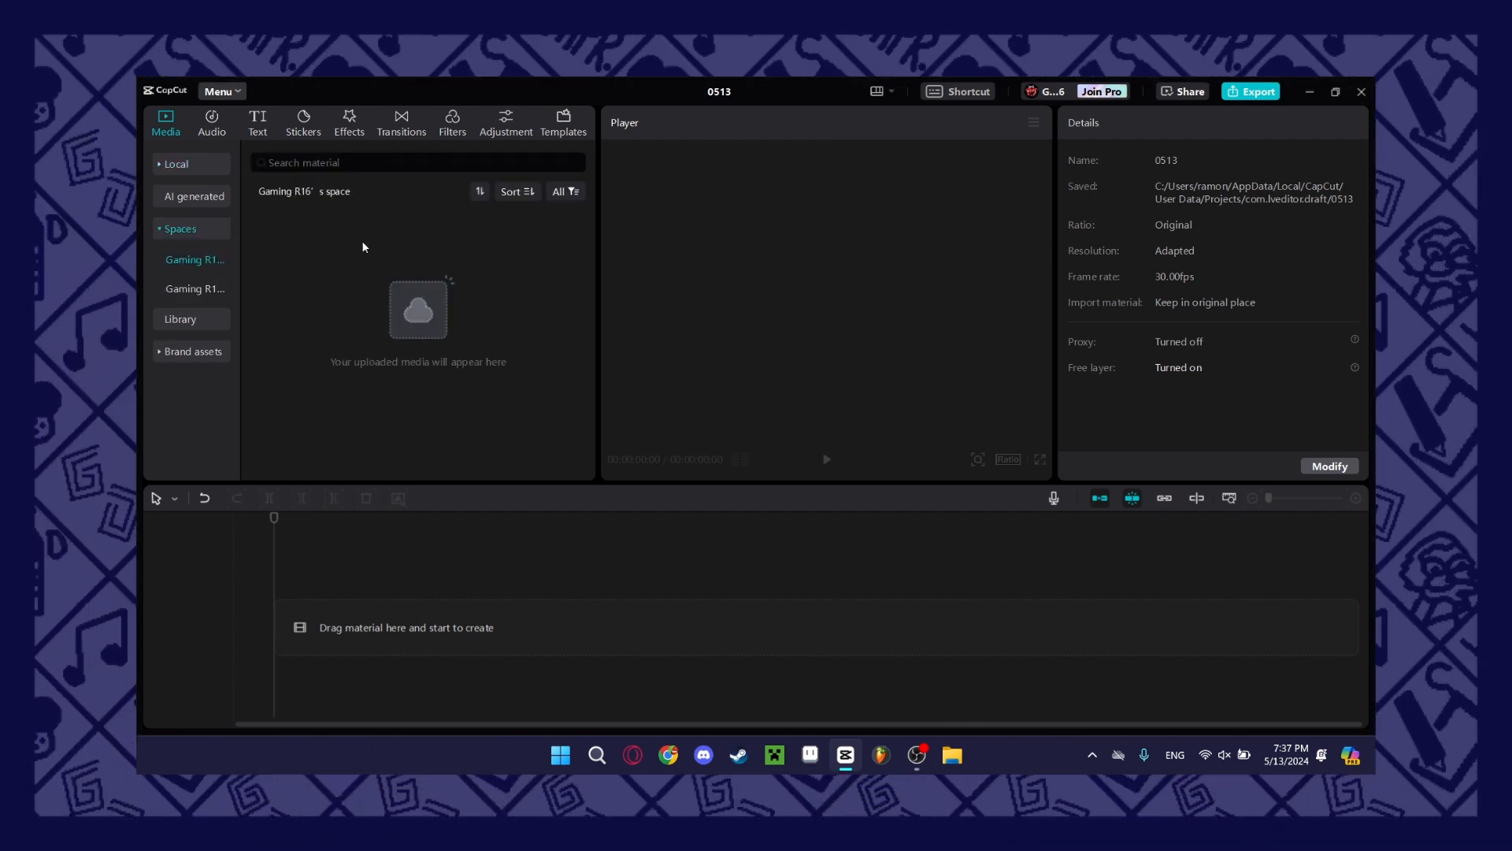
left_click(208, 314)
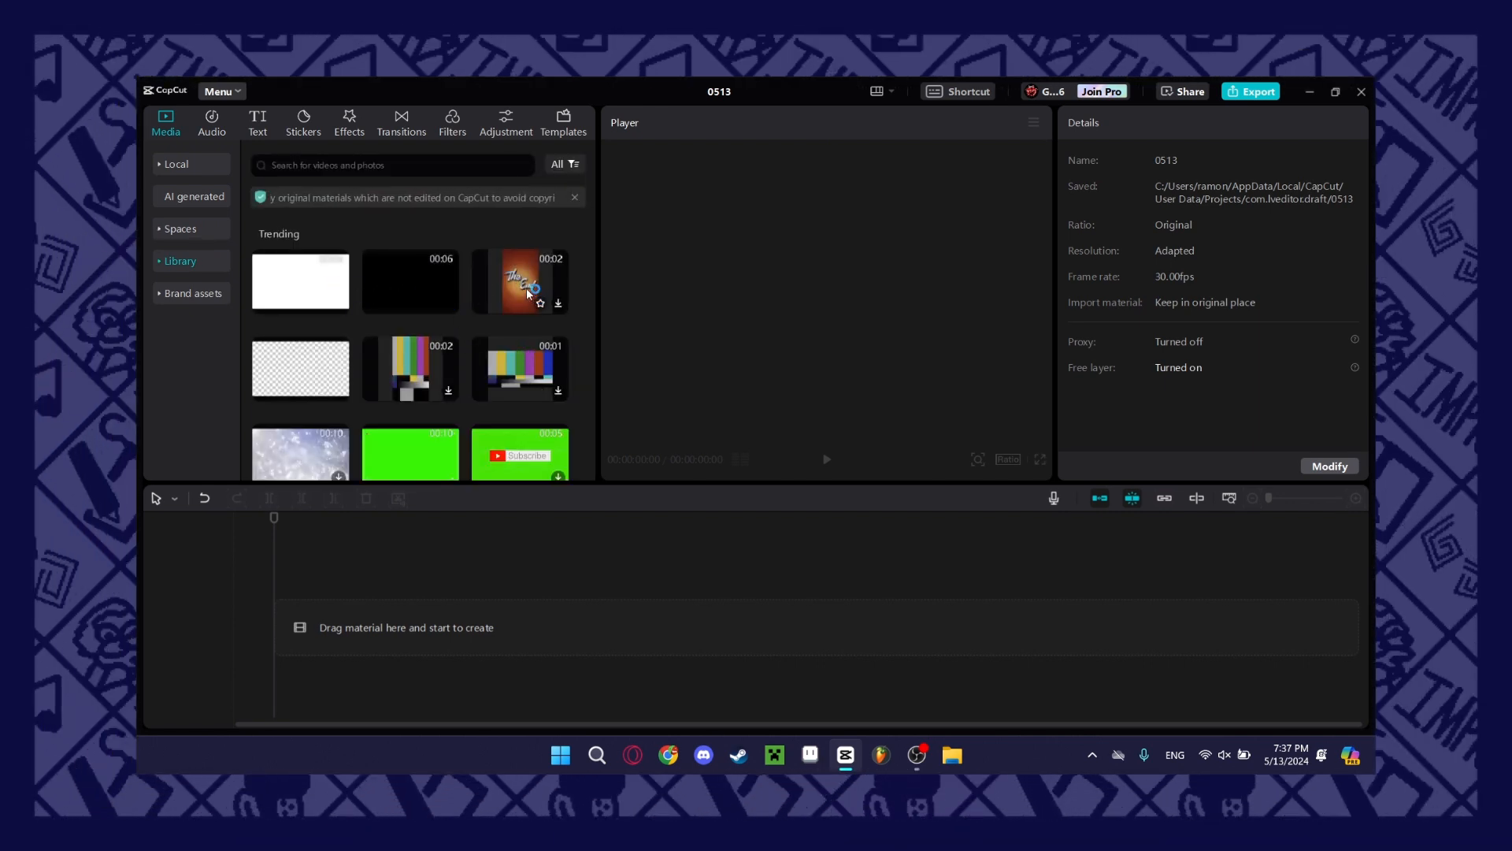
scroll(518, 288, "down", 1)
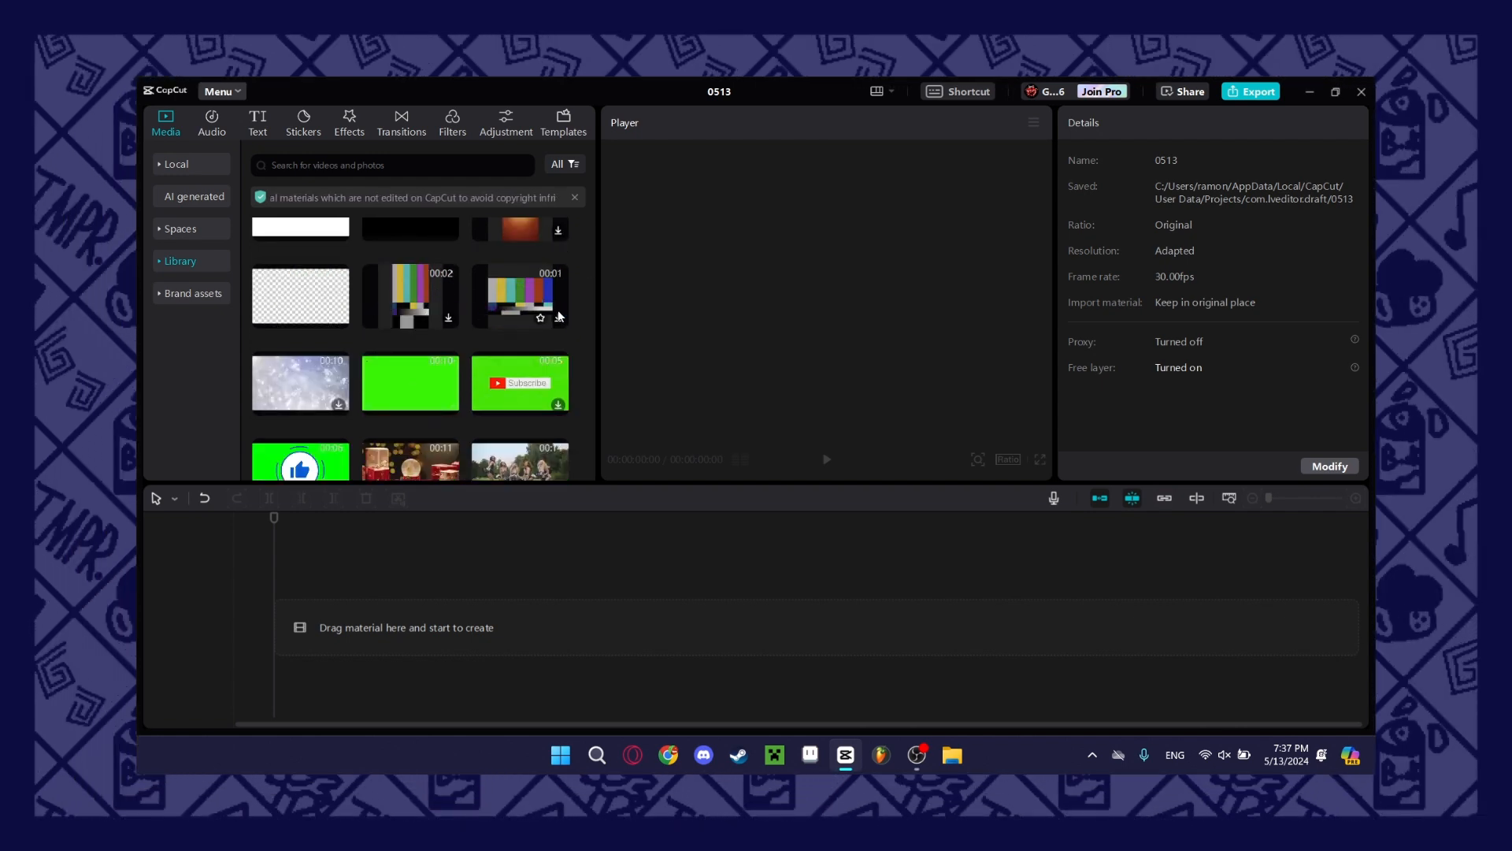
scroll(504, 319, "down", 1)
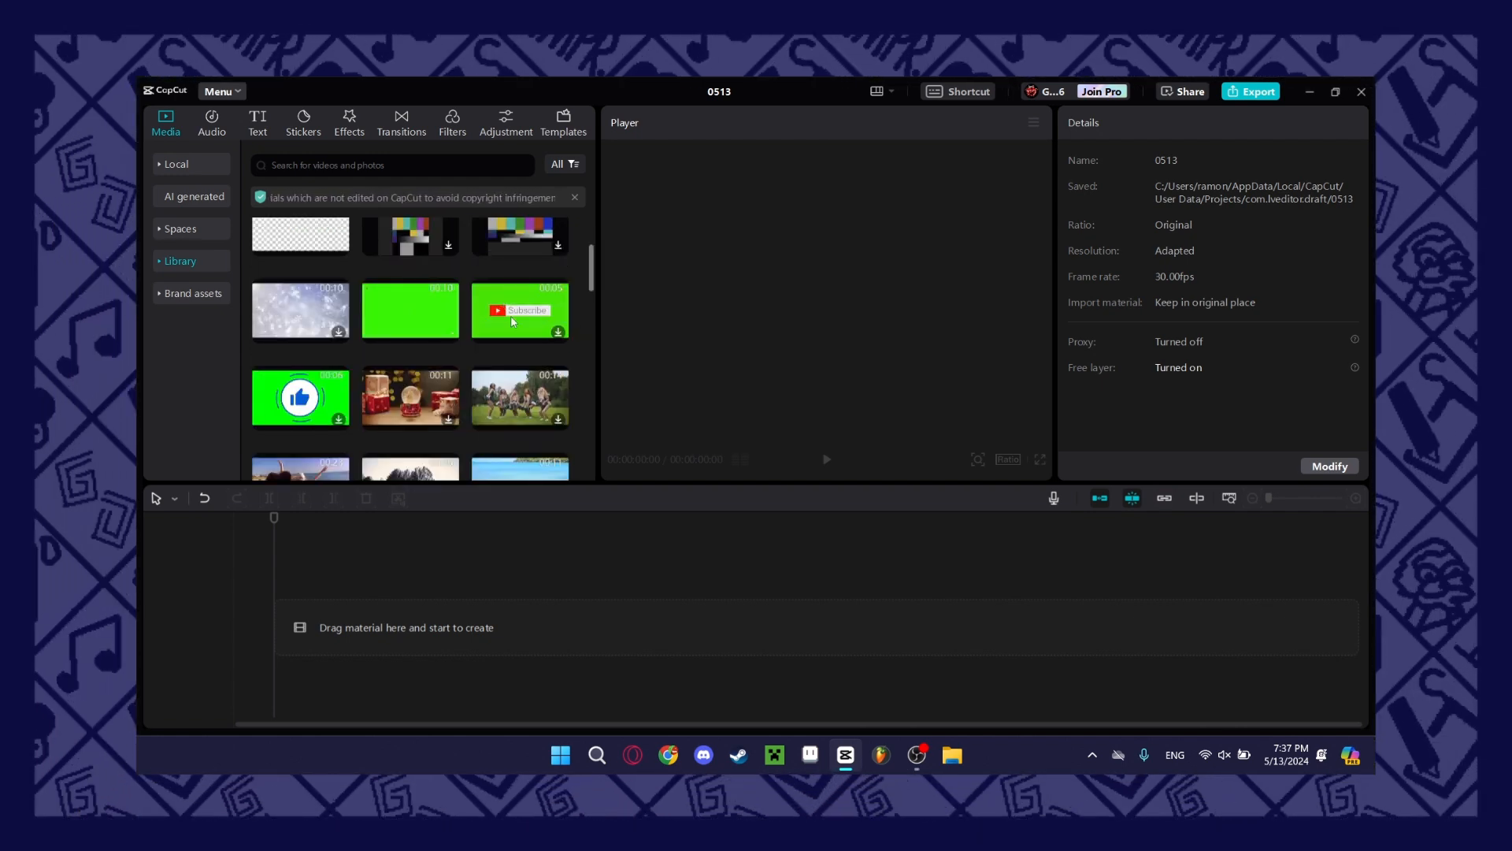
scroll(499, 325, "down", 5)
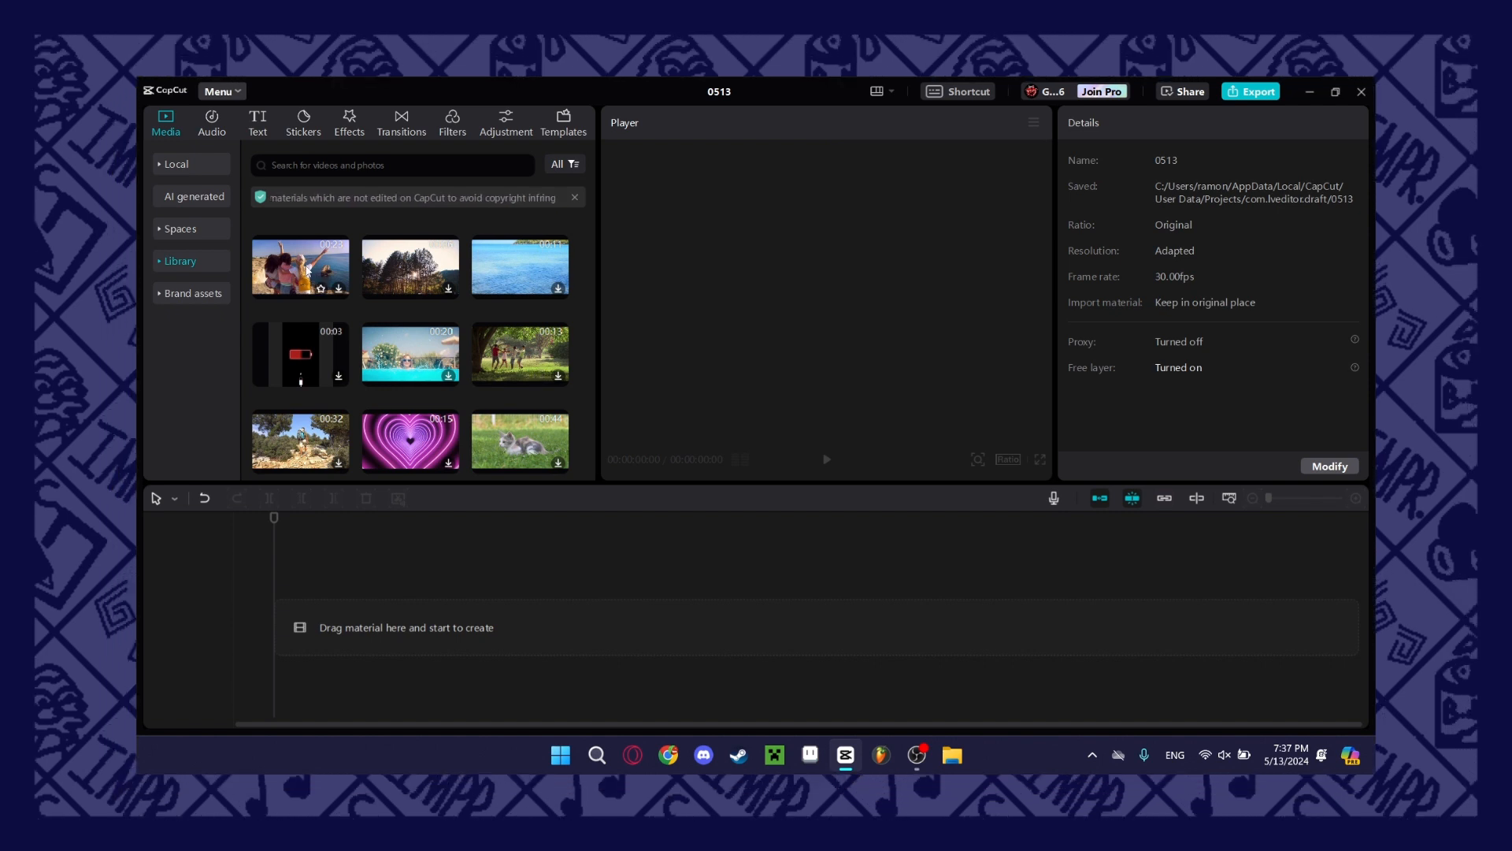
scroll(437, 304, "down", 5)
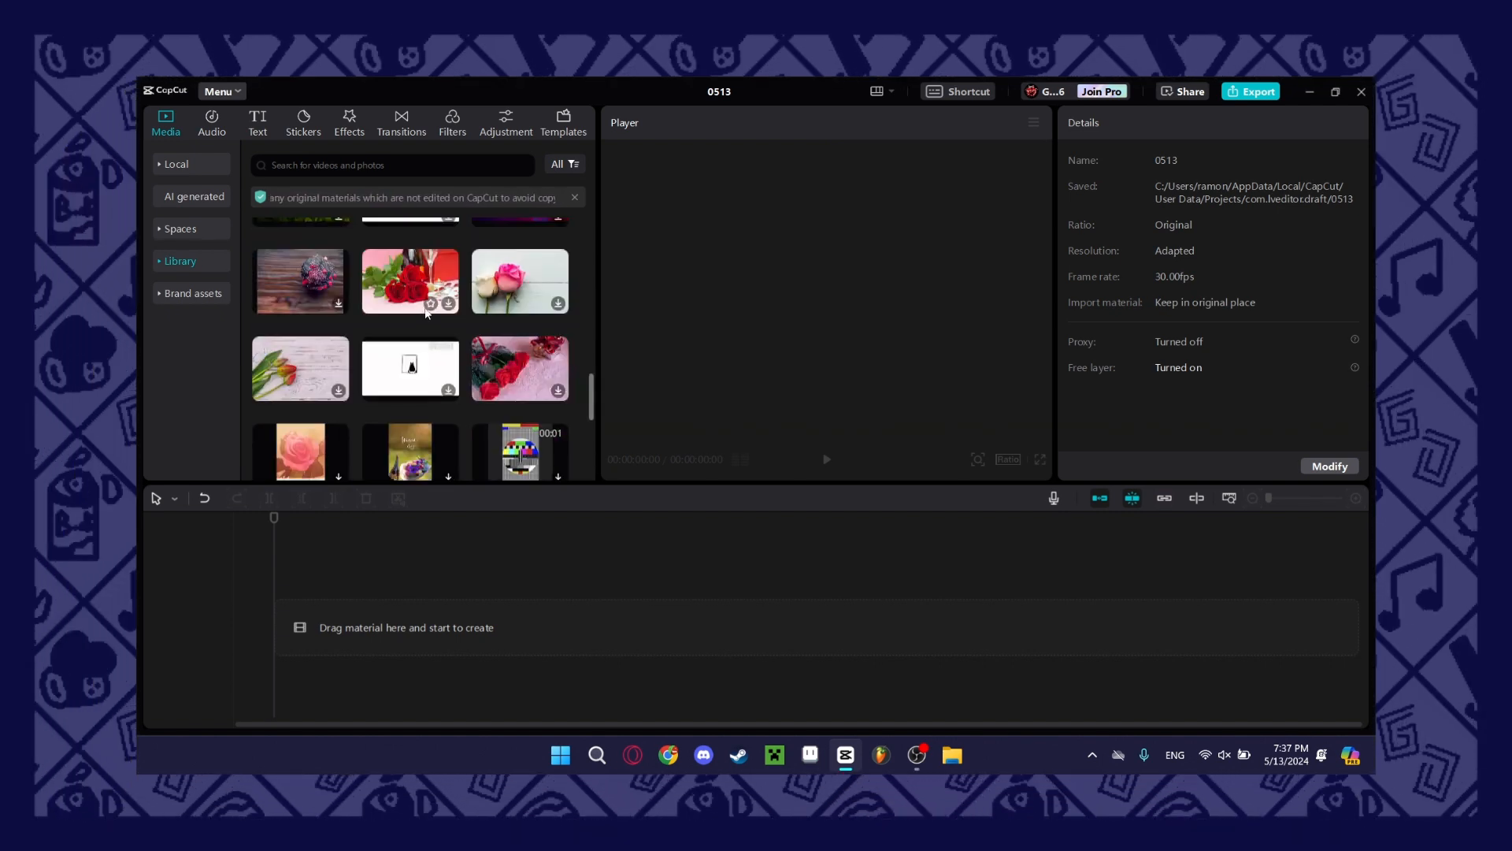
scroll(445, 353, "down", 3)
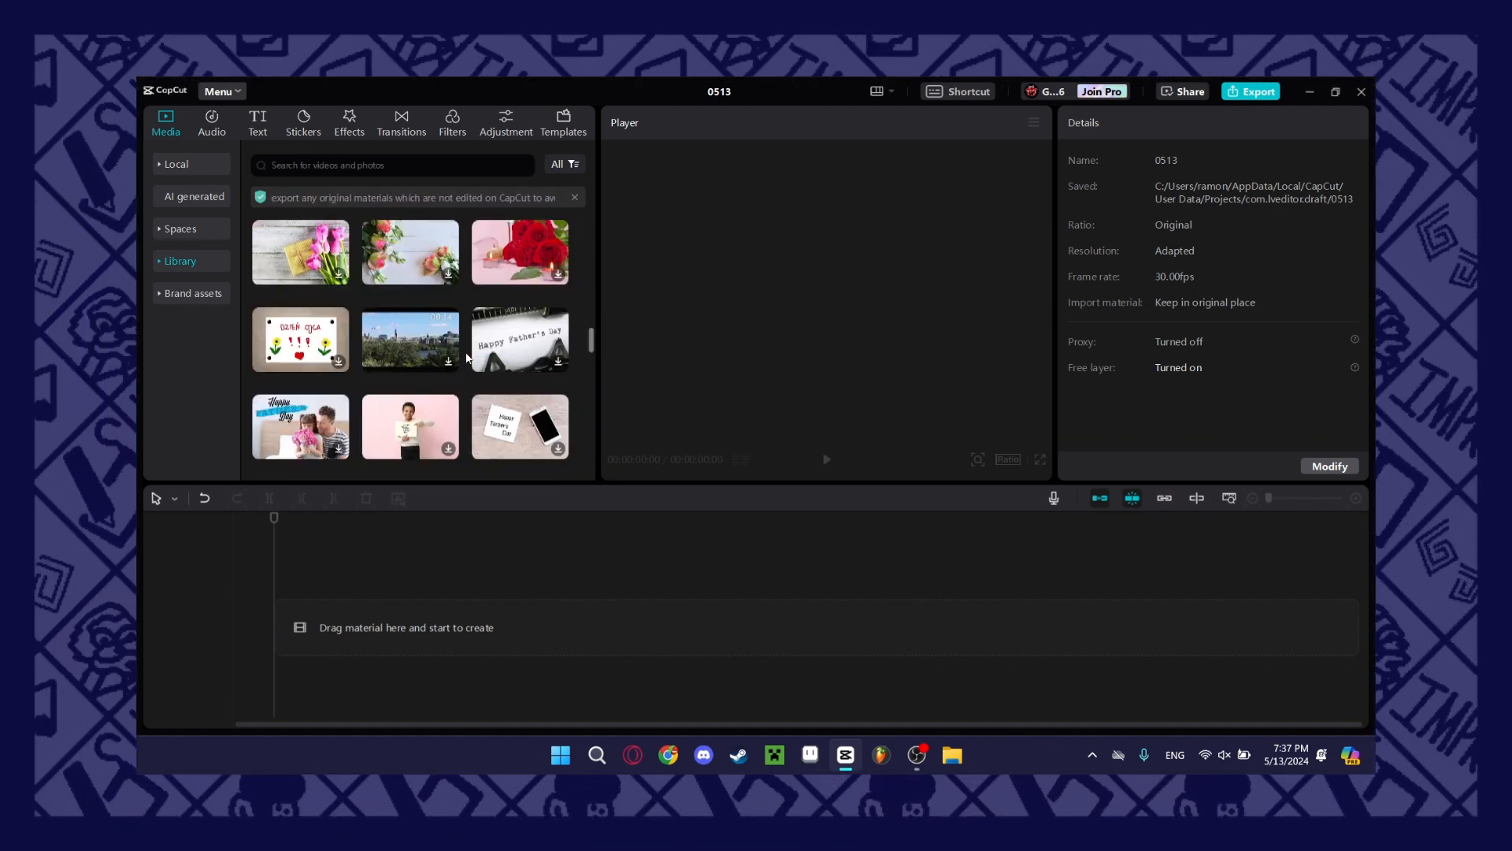
scroll(441, 353, "down", 2)
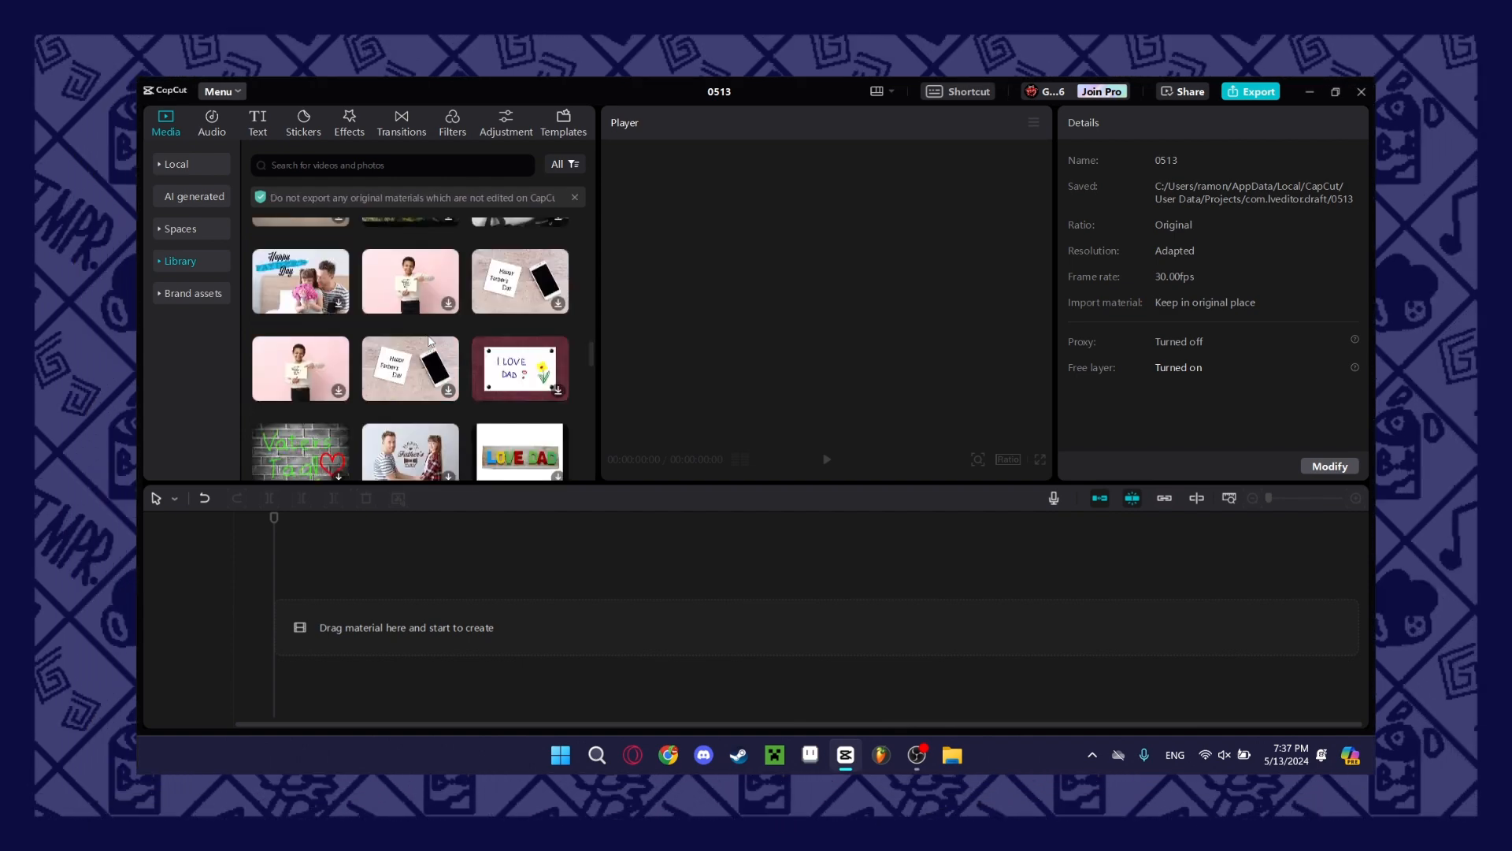
scroll(436, 352, "up", 15)
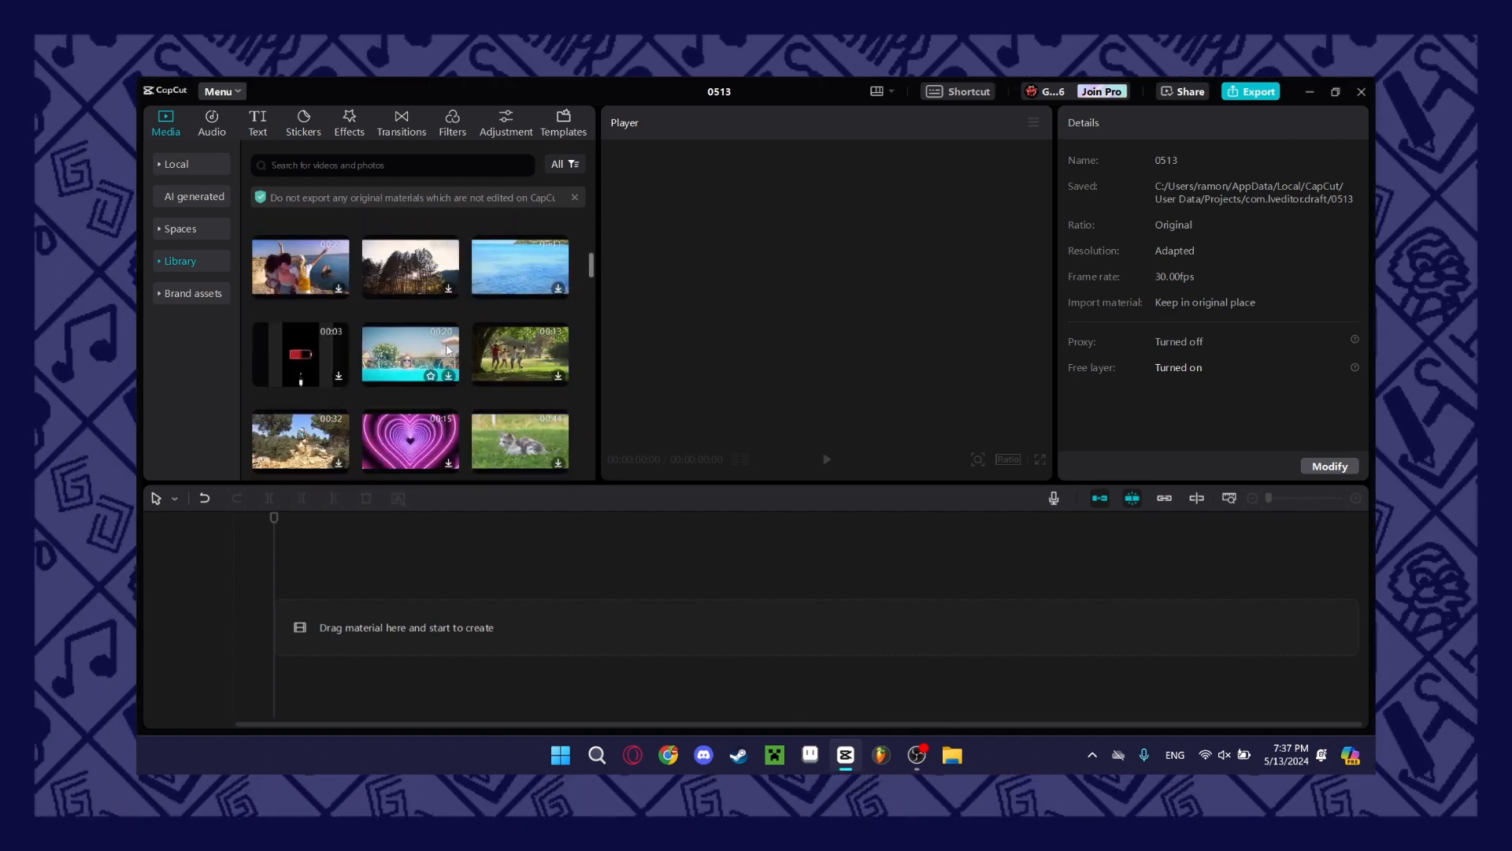
left_click(211, 163)
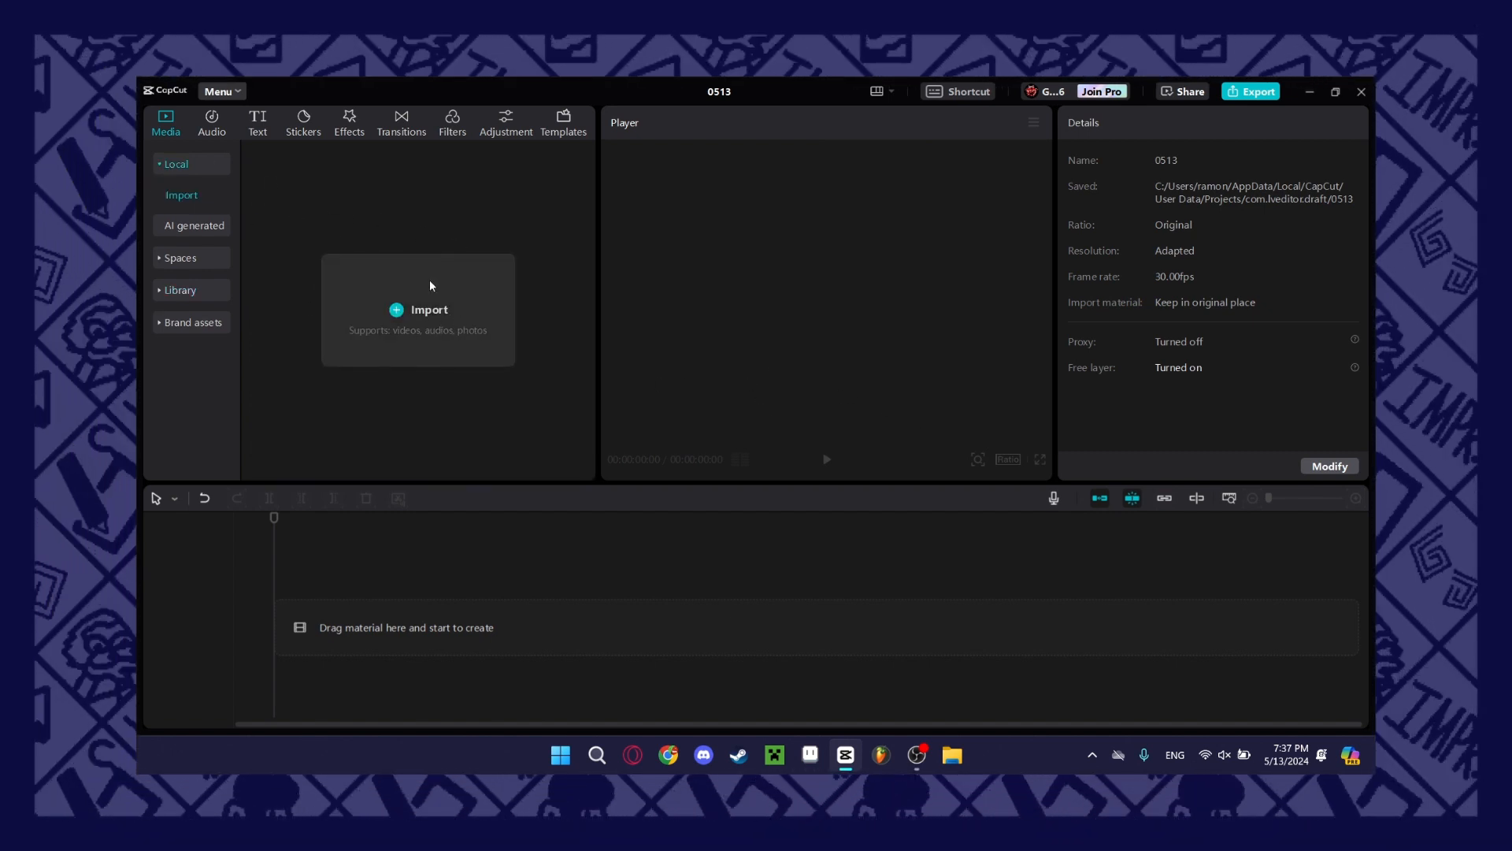
left_click(432, 286)
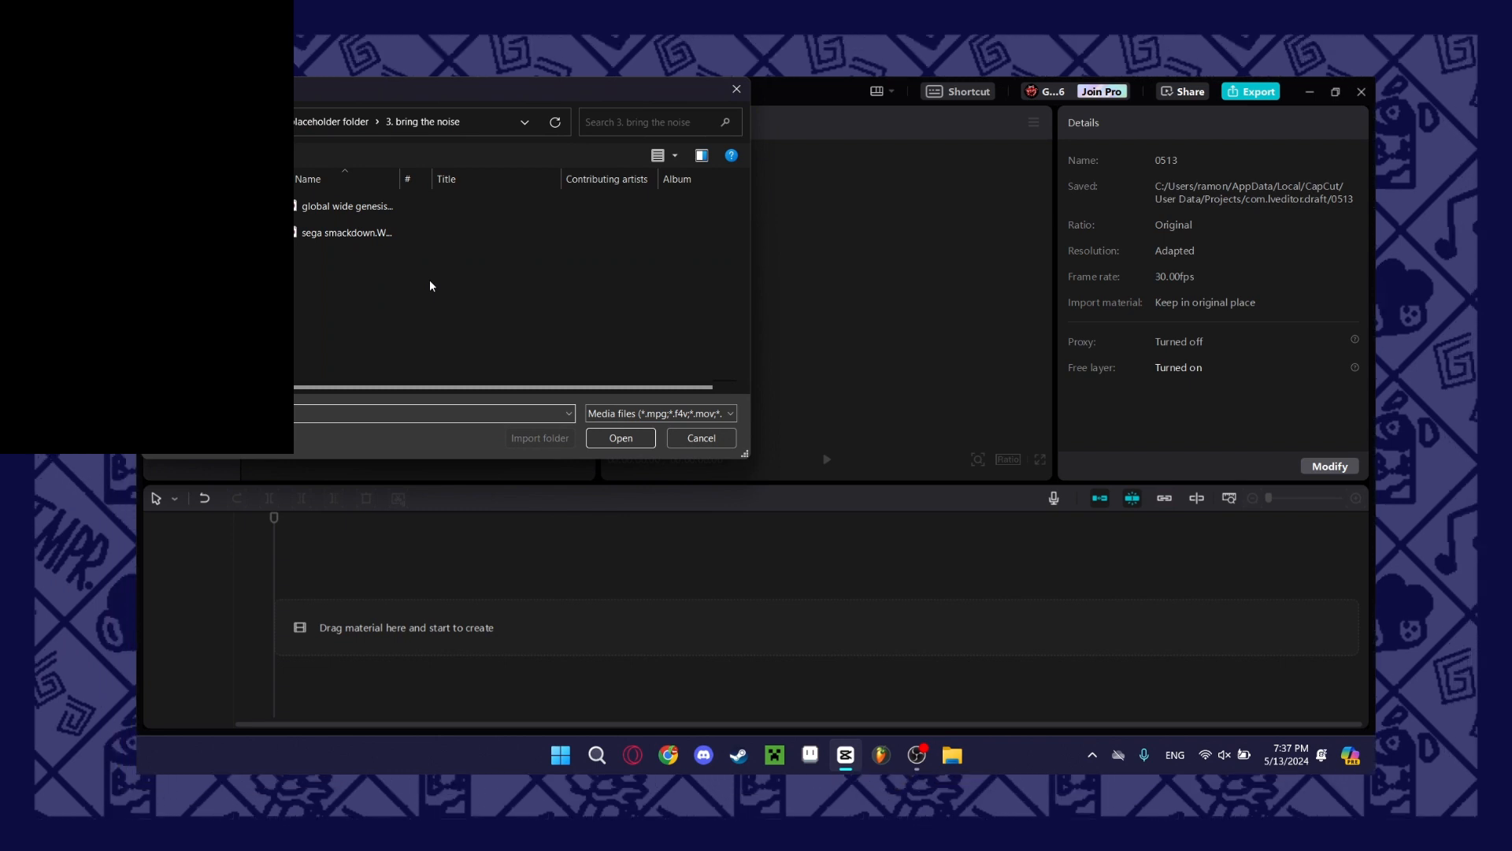
left_click(340, 130)
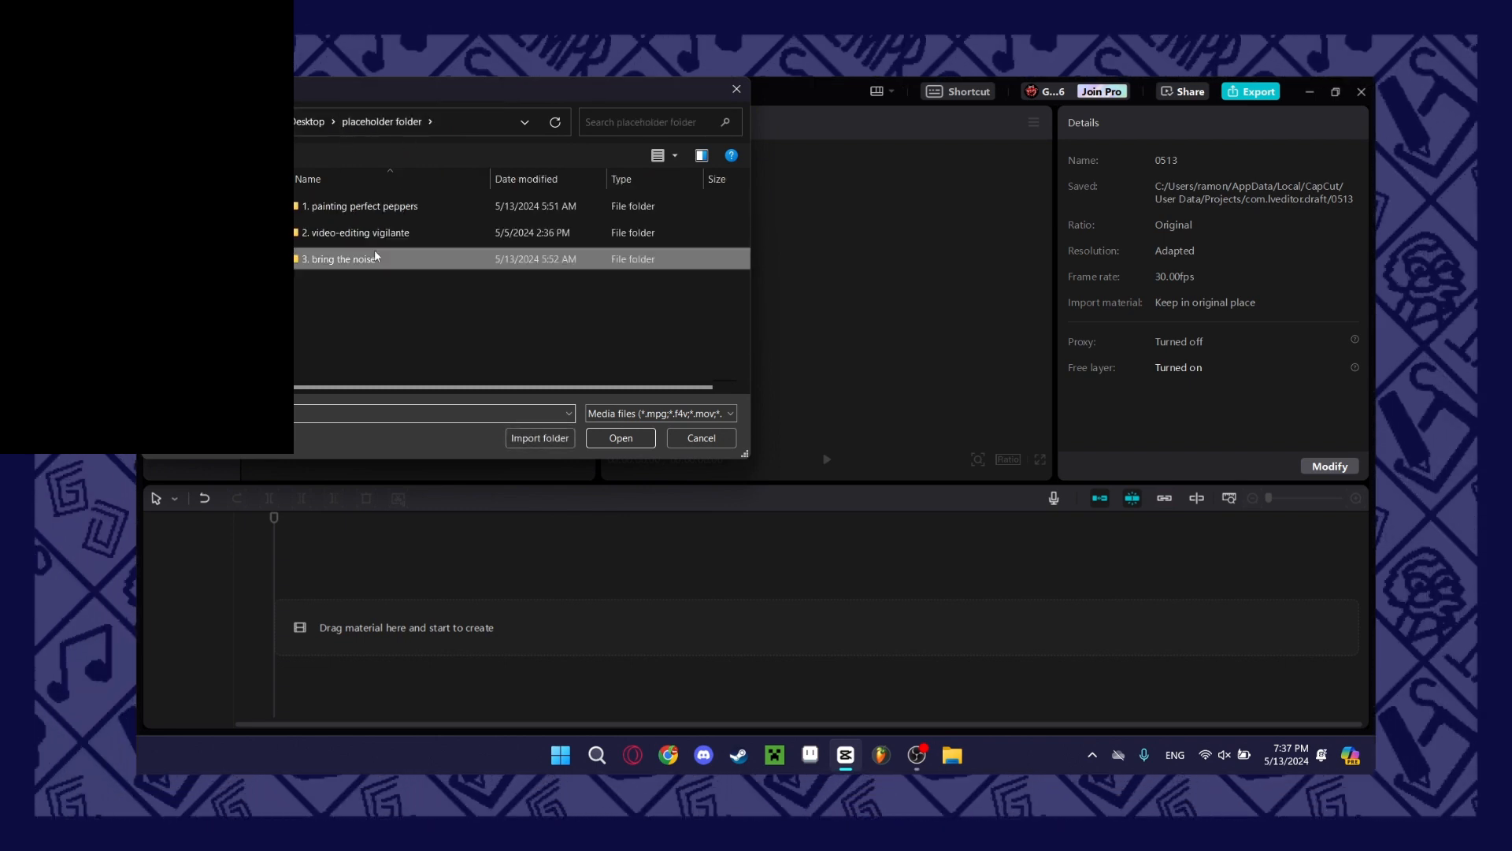
double_click(361, 233)
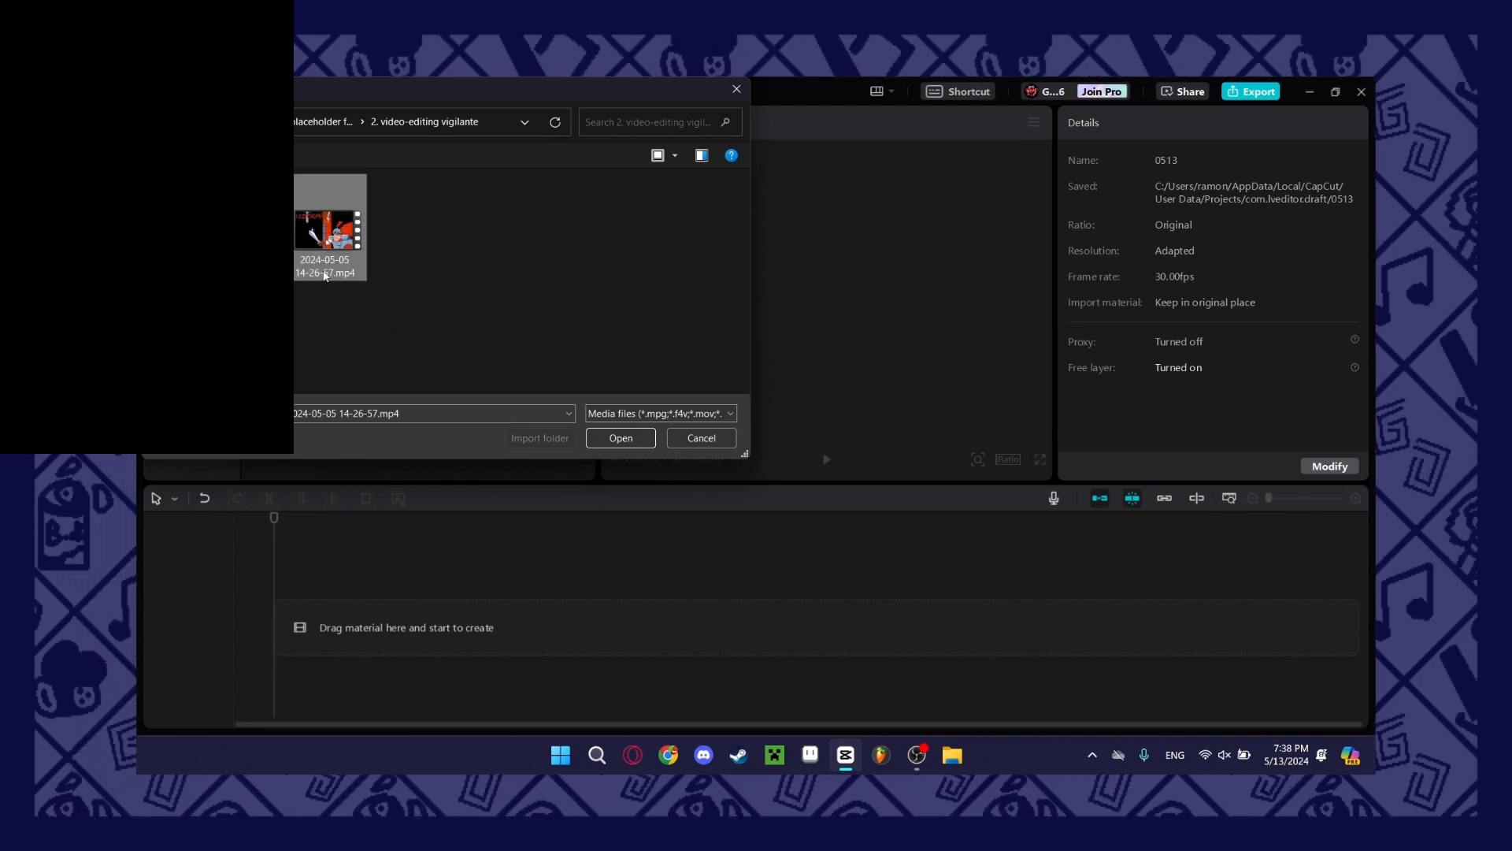
left_click(638, 442)
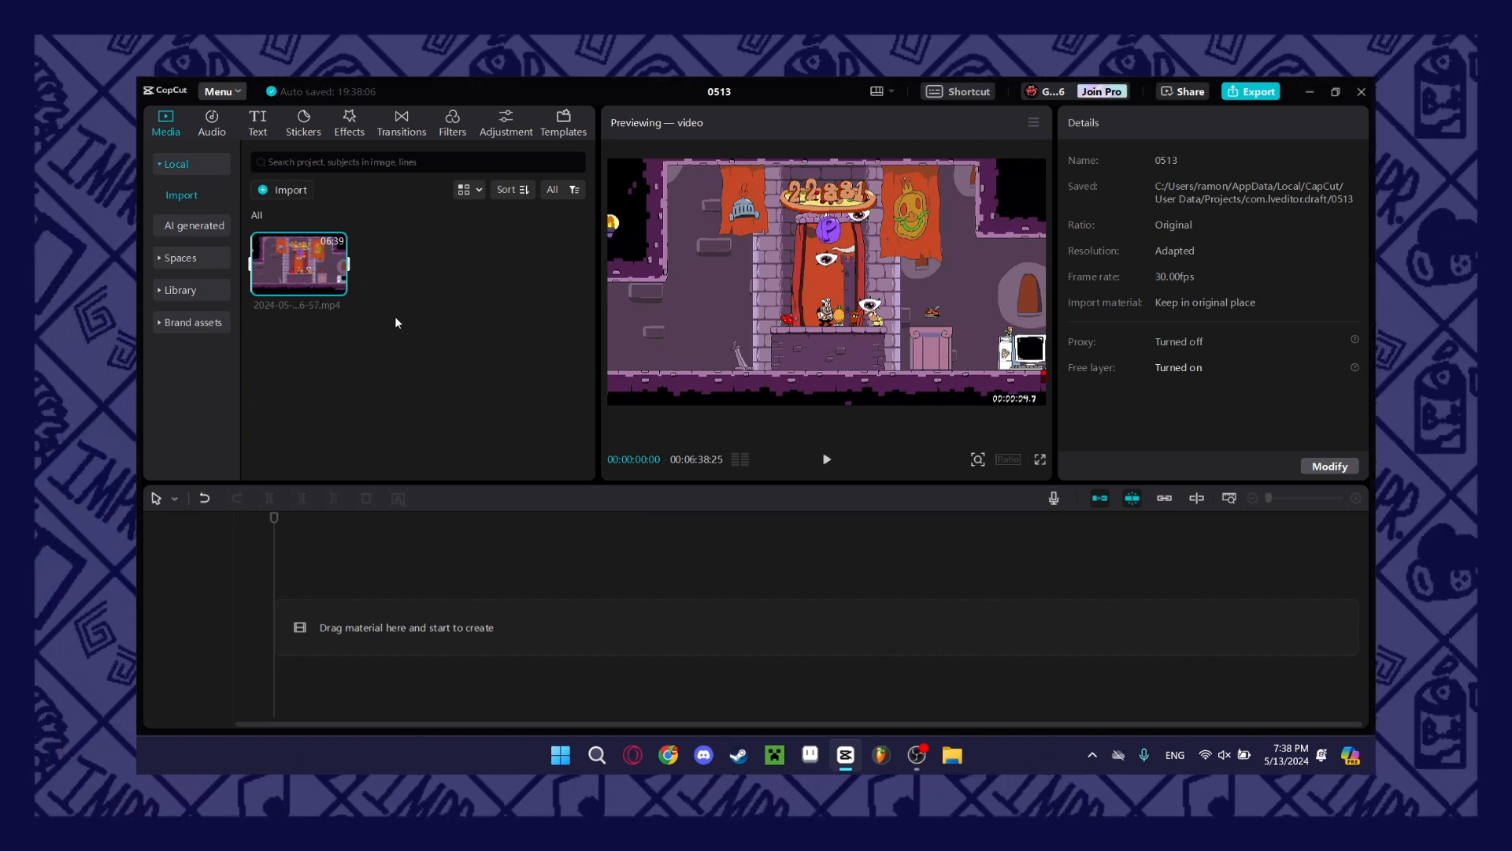
left_click_drag(299, 264, 274, 566)
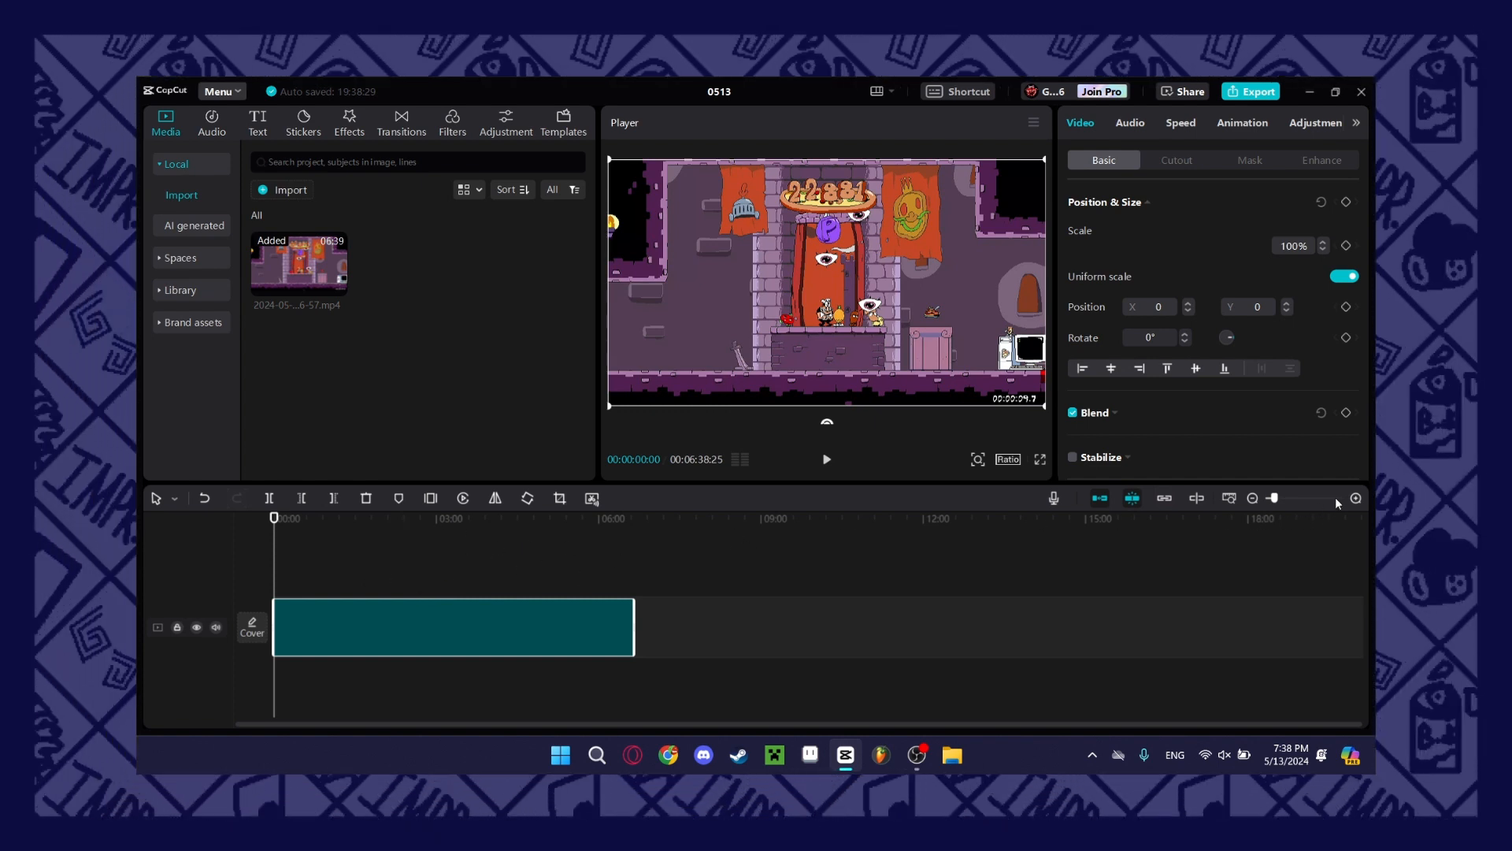
Scrub through the gameplay clip on the timeline and return the playhead to the start.
left_click(1356, 499)
left_click(942, 560)
left_click(904, 574)
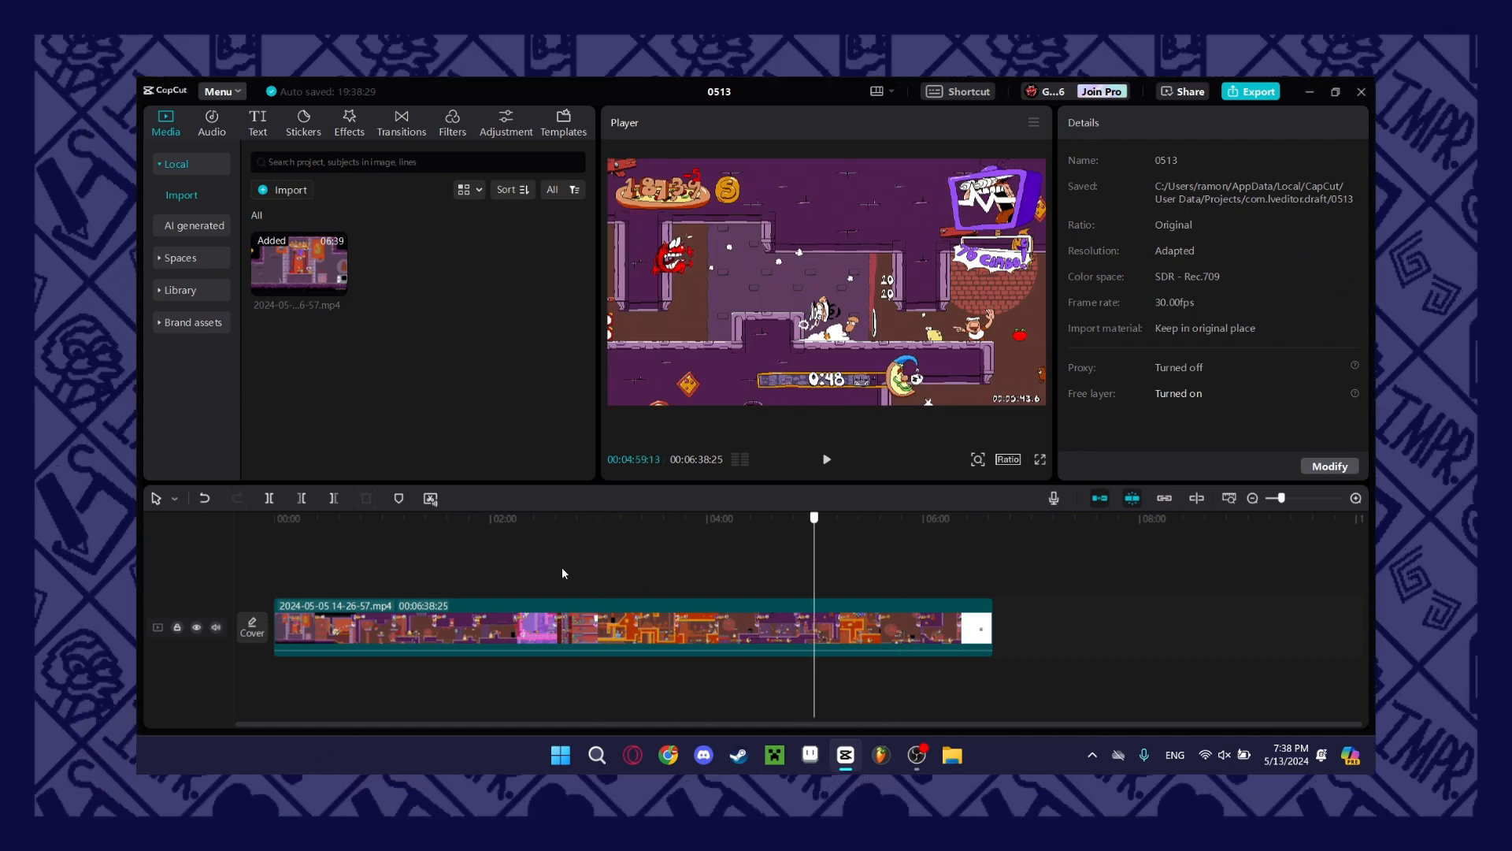
left_click_drag(412, 583, 256, 579)
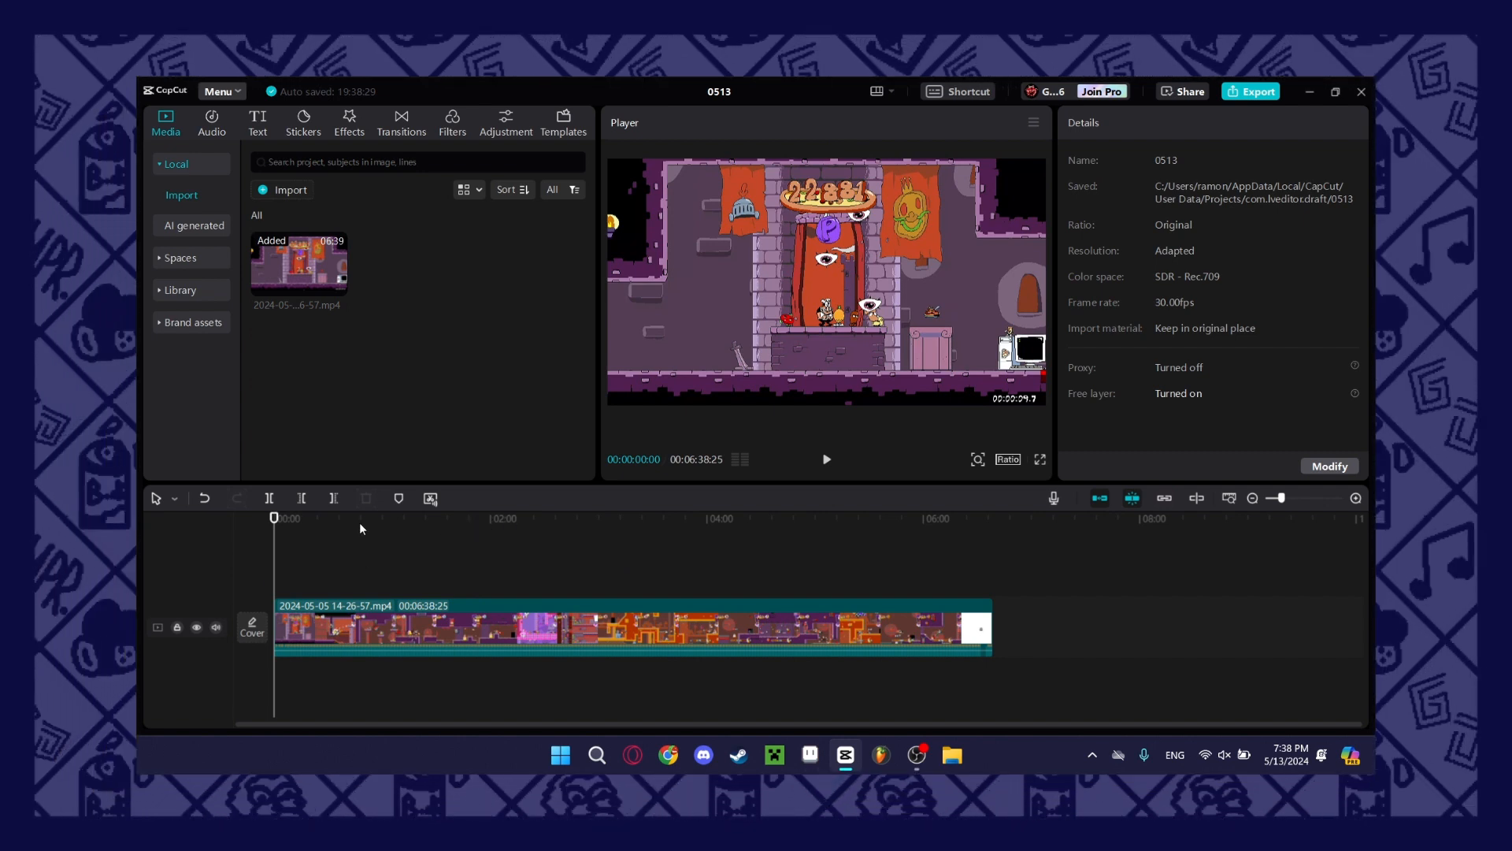
Zoom the timeline in to a scale of a few seconds per mark and play the gameplay video from the beginning.
left_click(1355, 497)
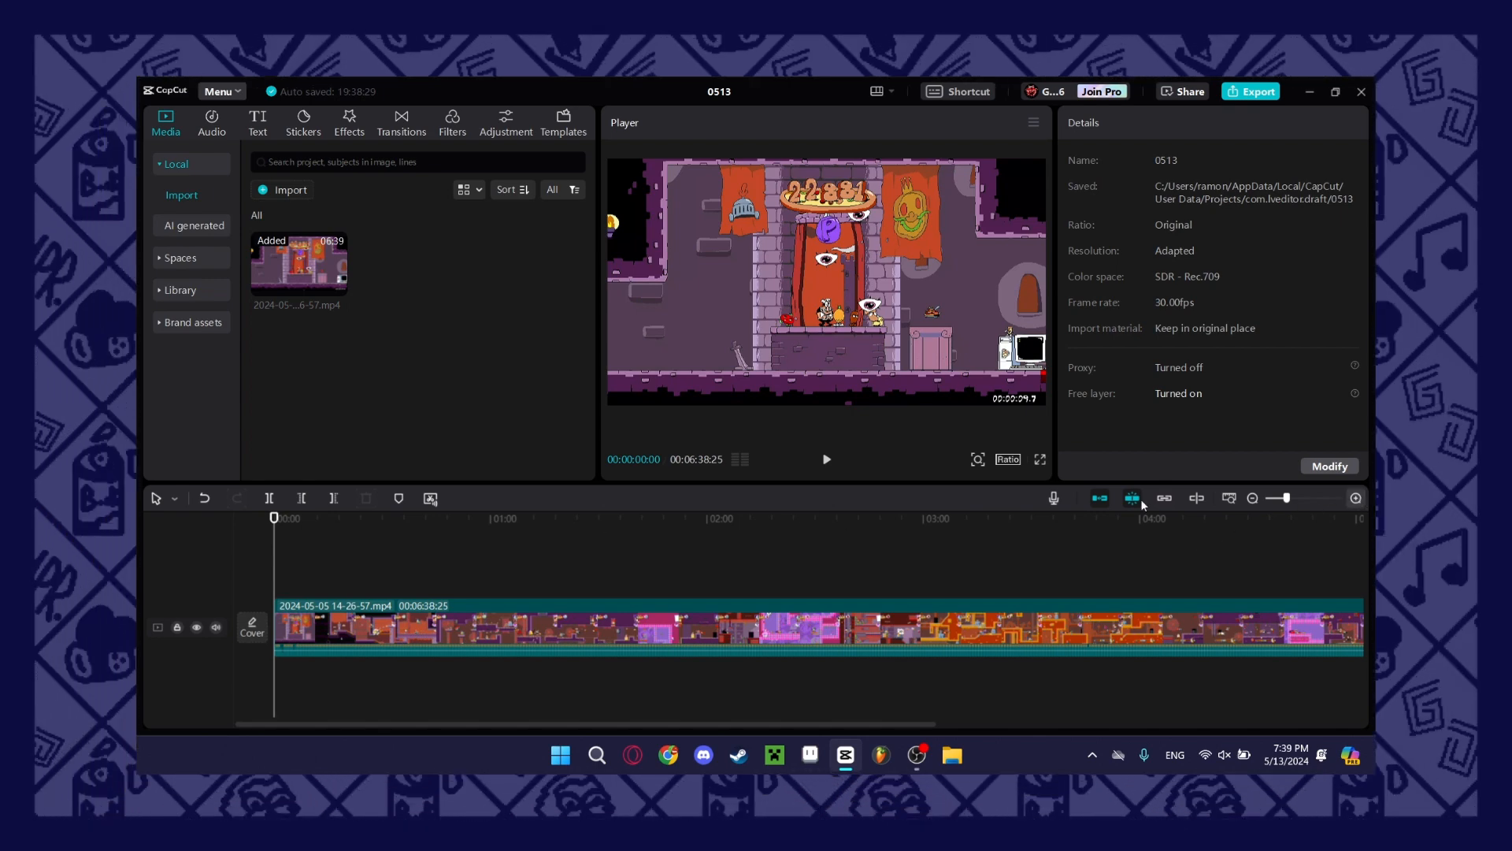
left_click_drag(490, 523, 238, 556)
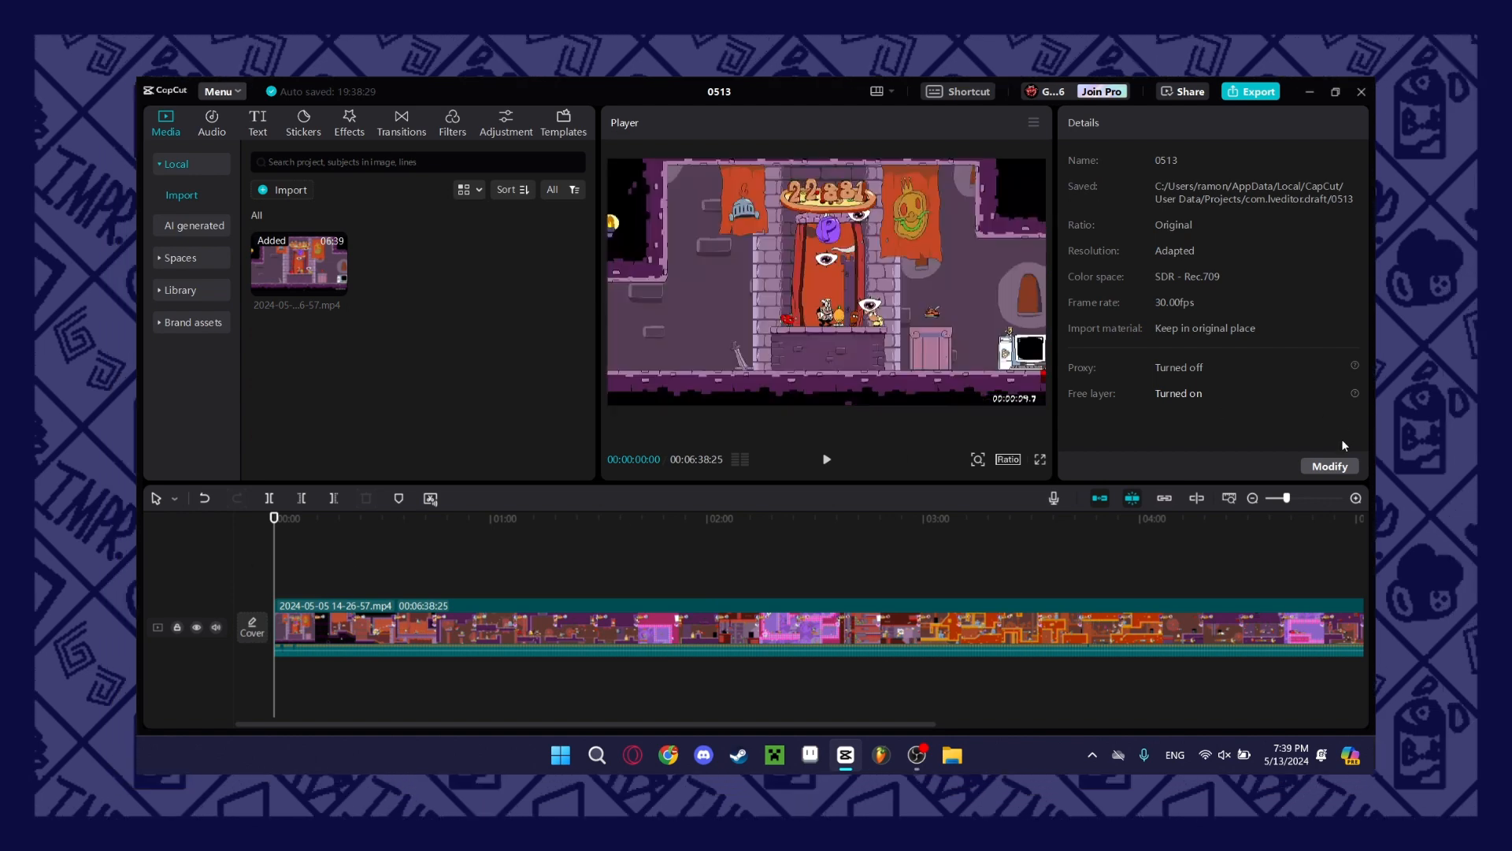
left_click(1356, 499)
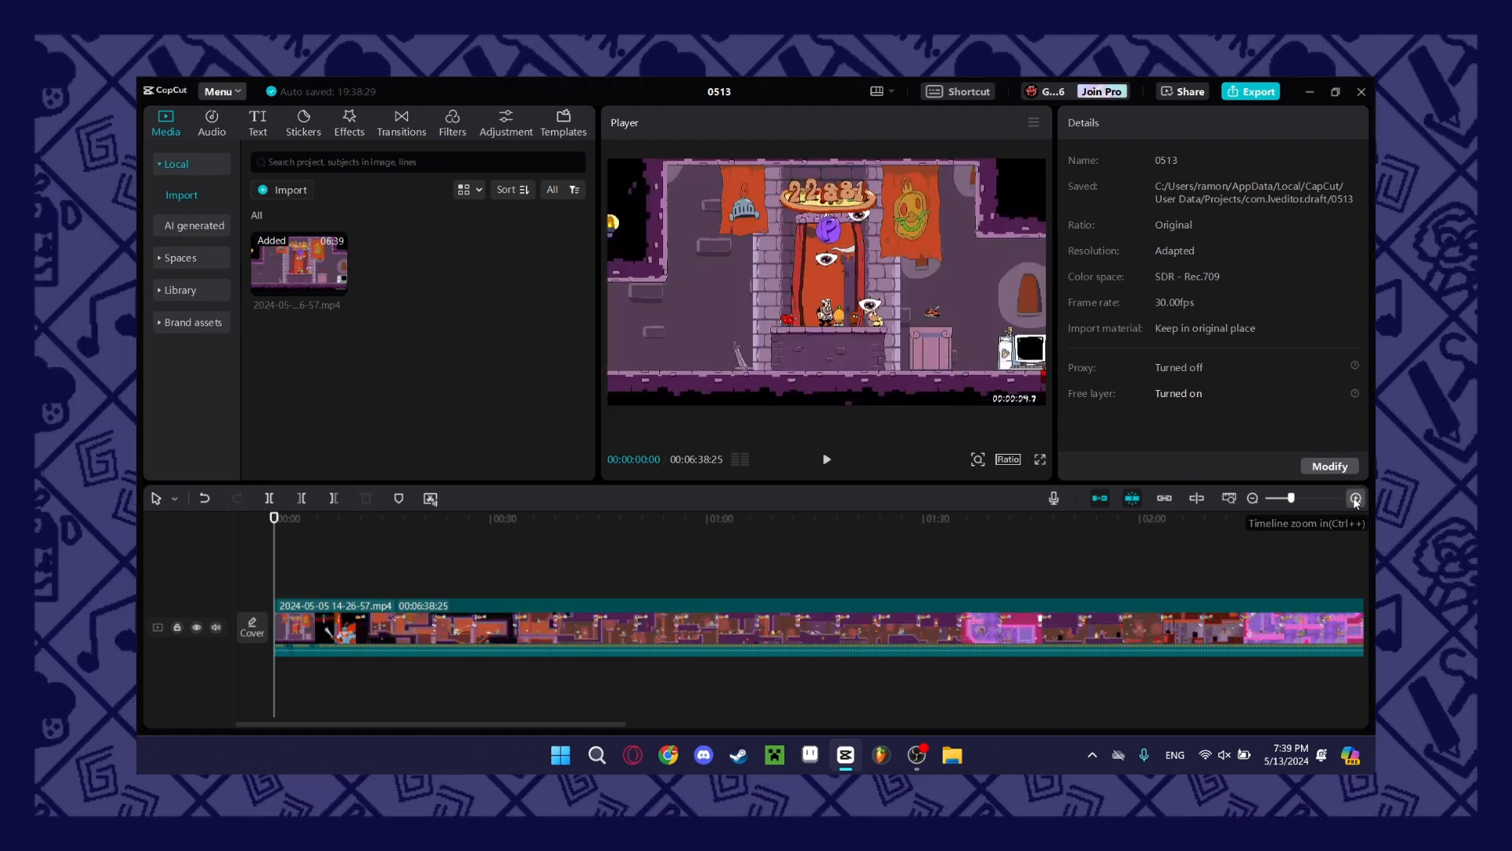
left_click(1355, 498)
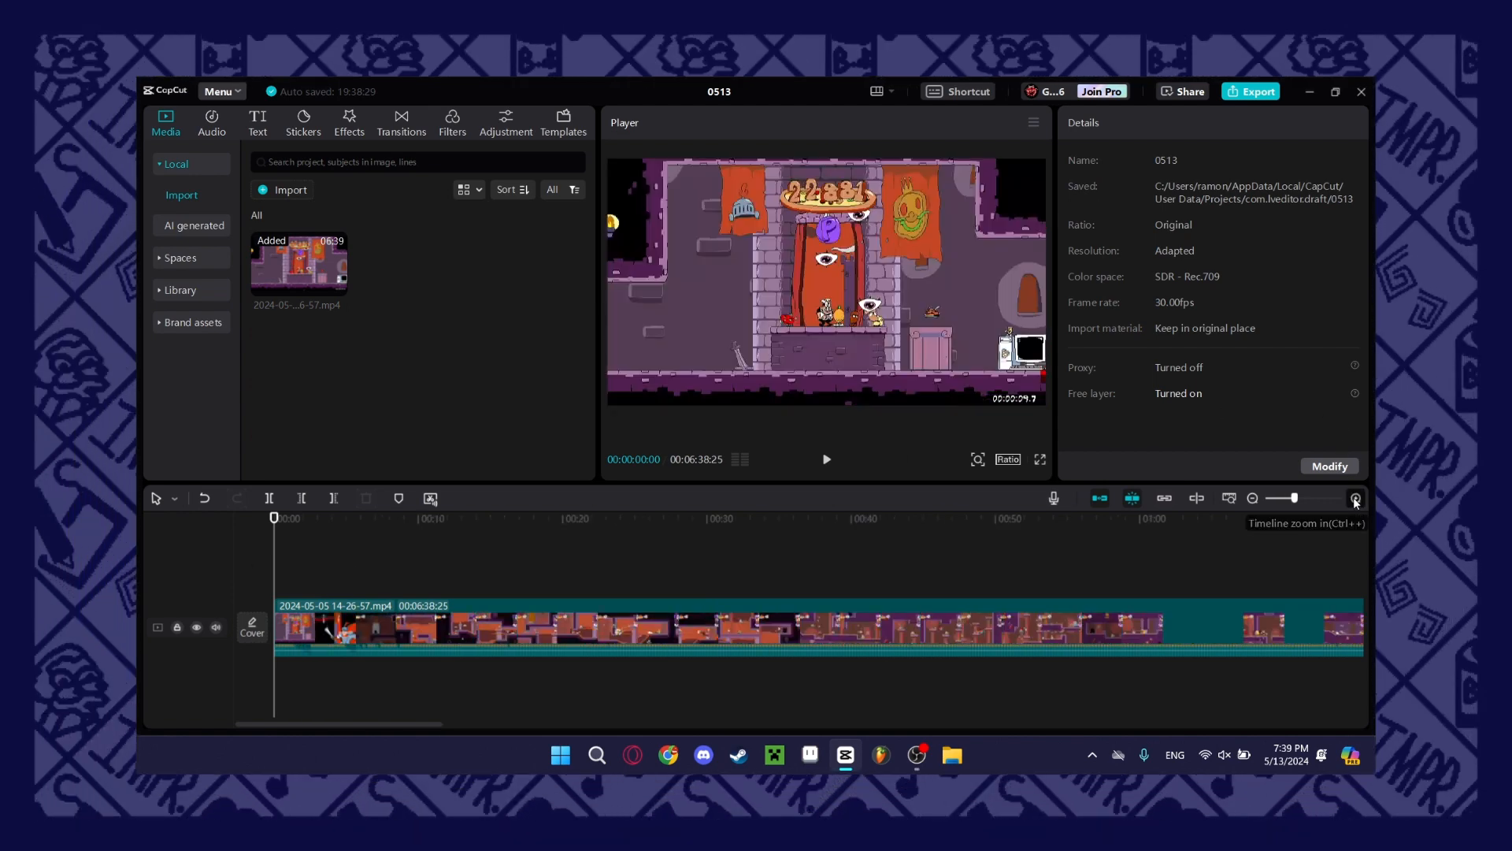
left_click(1356, 498)
left_click(1355, 499)
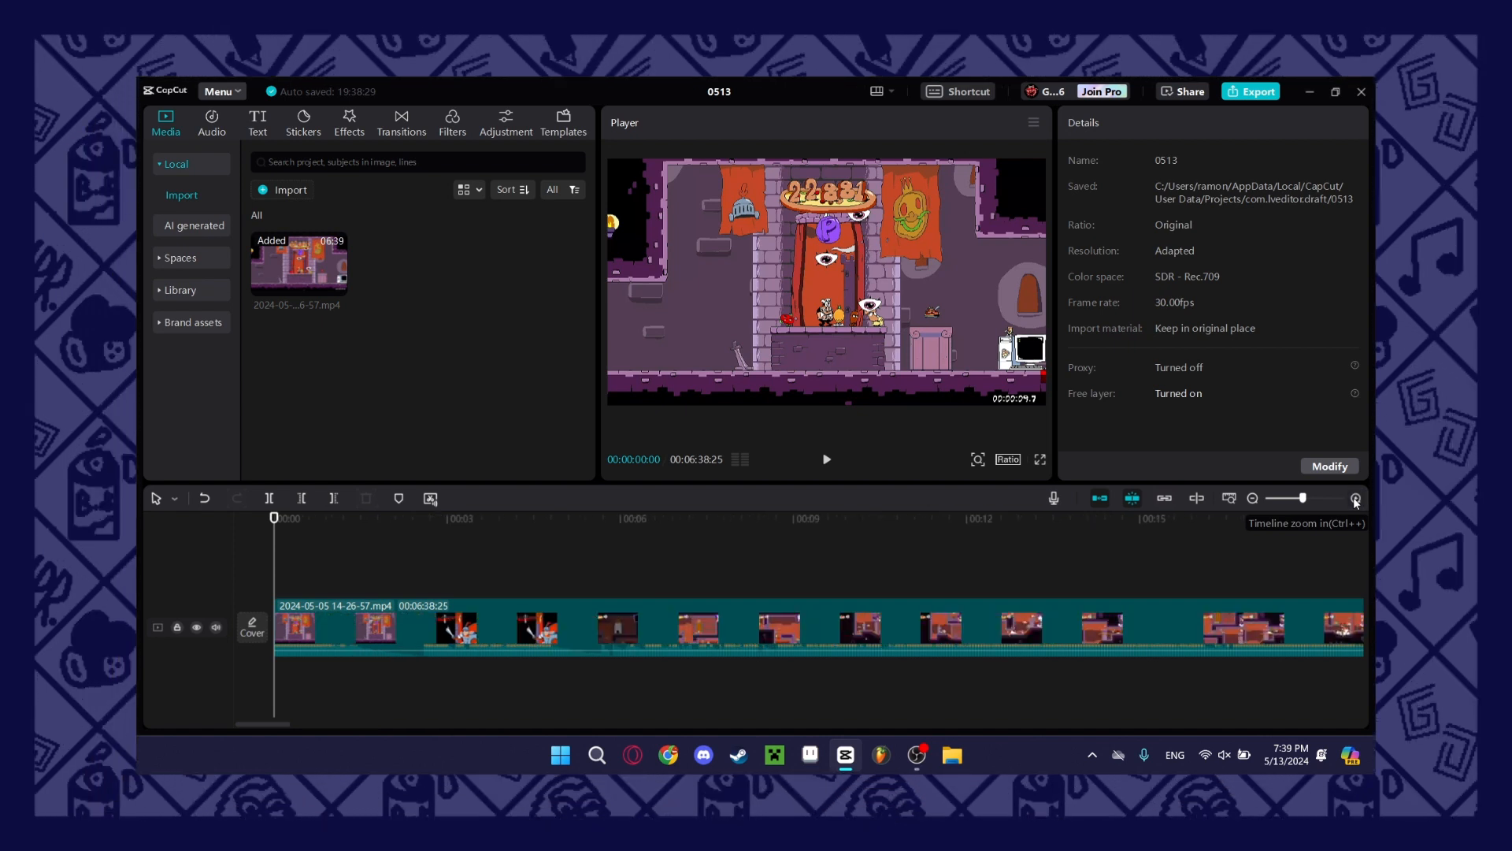
left_click(1356, 498)
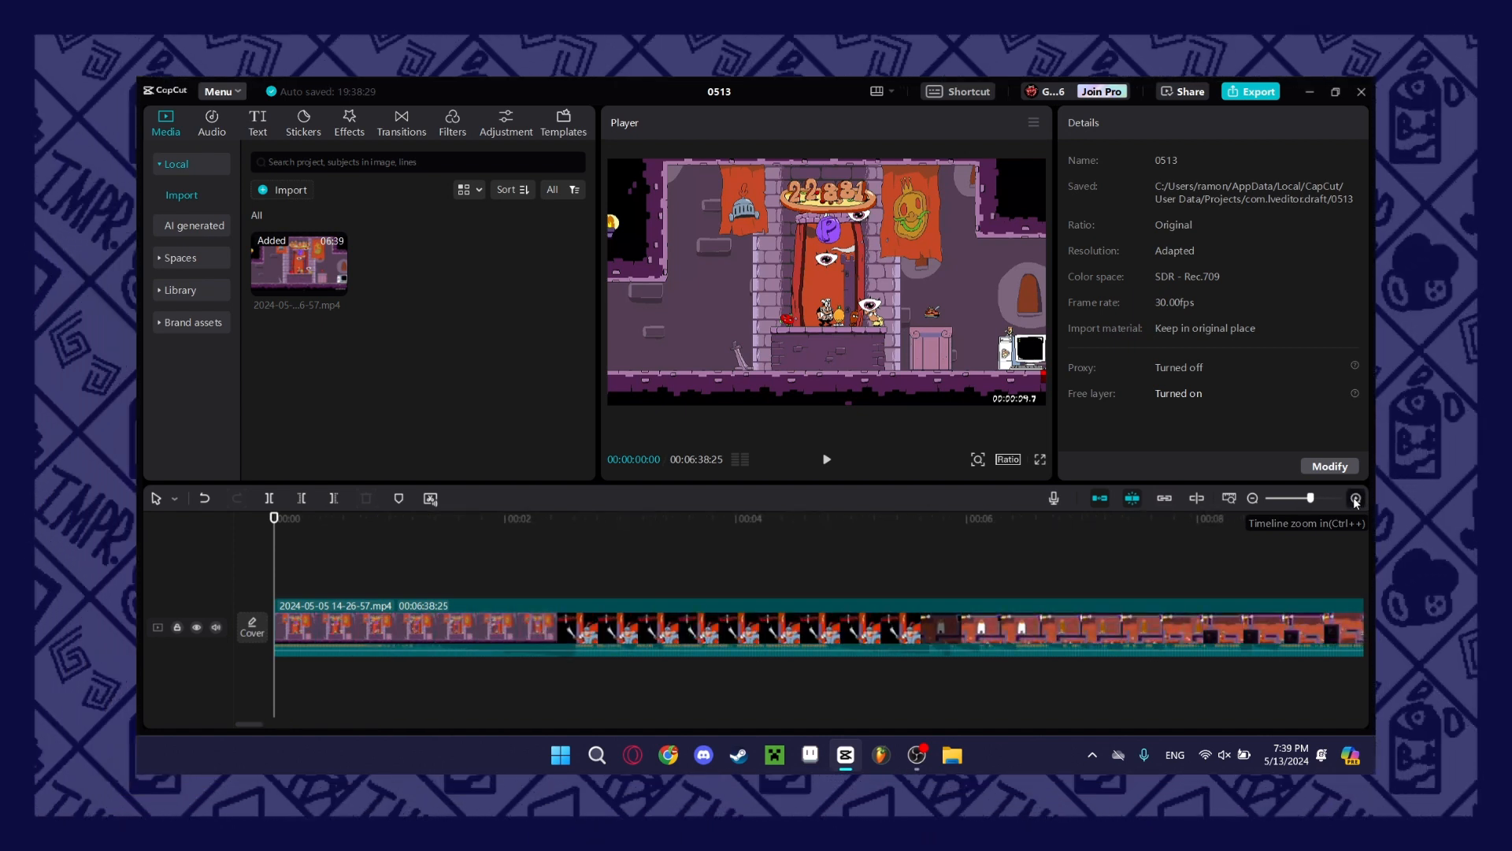
left_click(1356, 498)
key("space")
left_click(1252, 497)
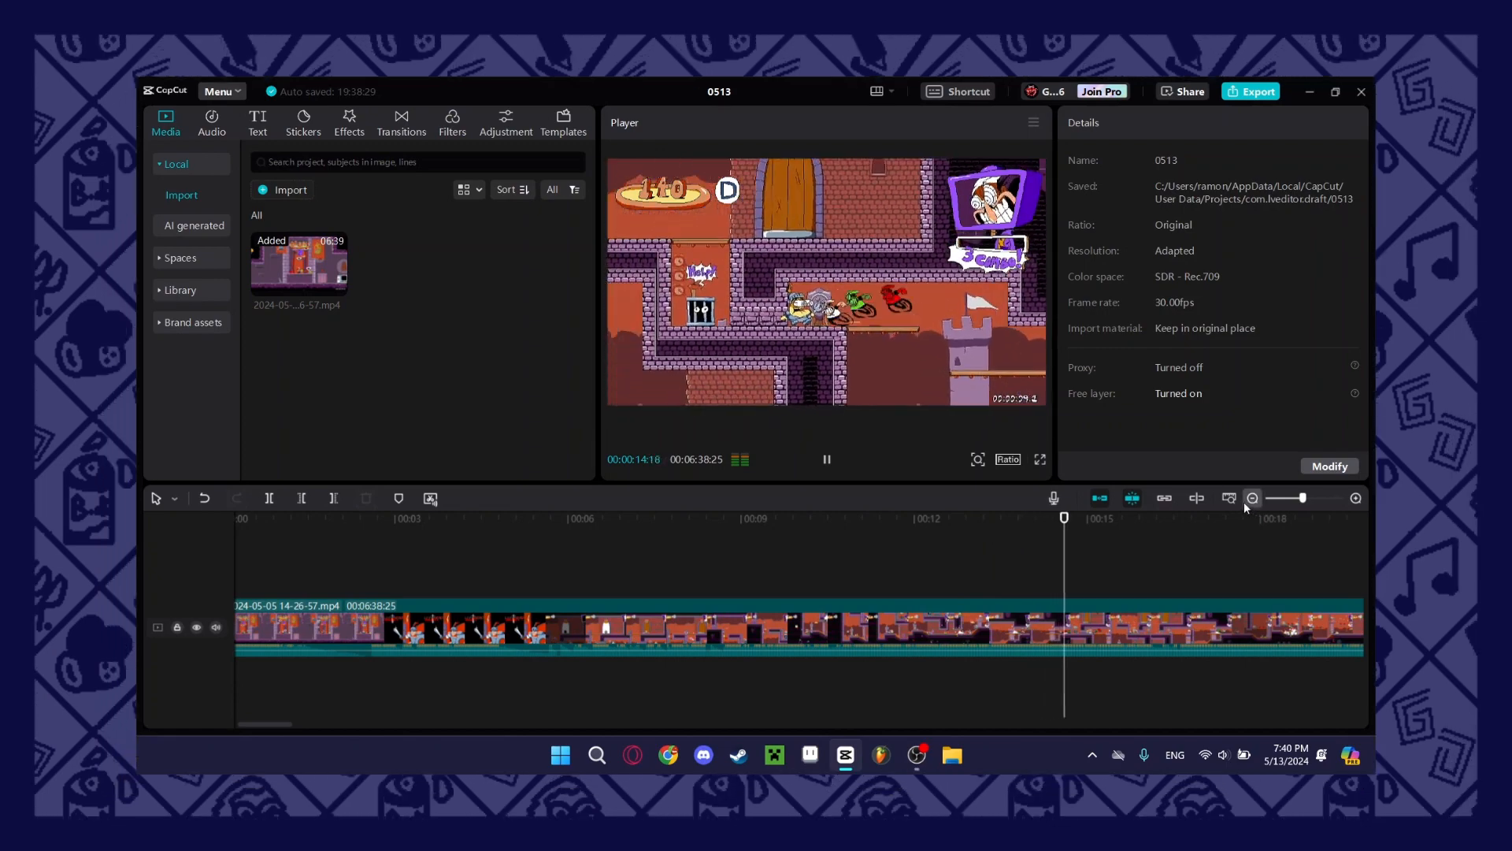
left_click(1252, 497)
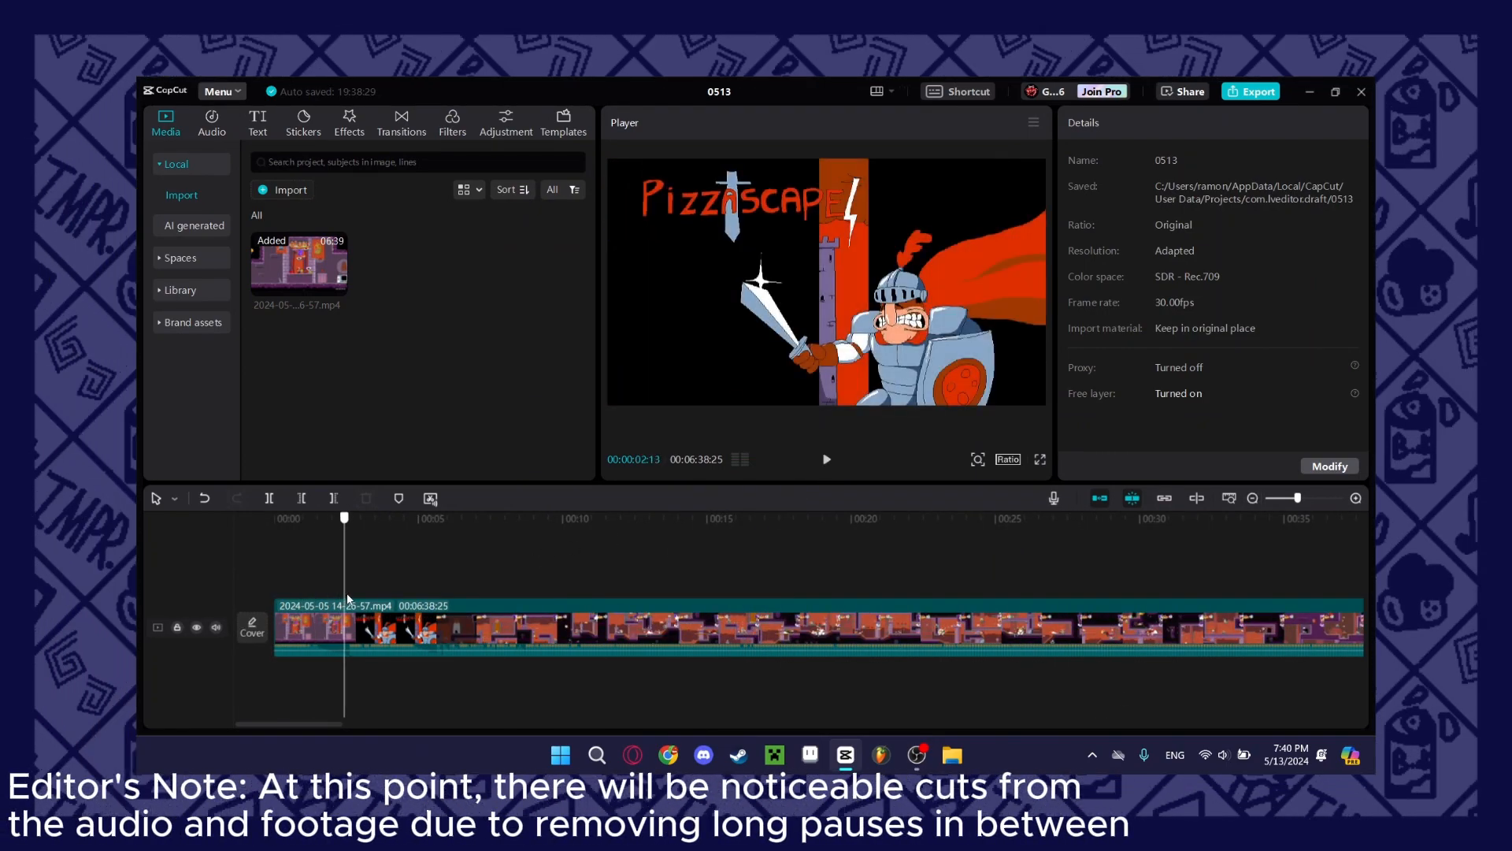
Preview the gameplay video at several points along the timeline and park the playhead at 00:00:16:18.
key("space")
key("space")
scroll(481, 598, "right", 10)
left_click(567, 589)
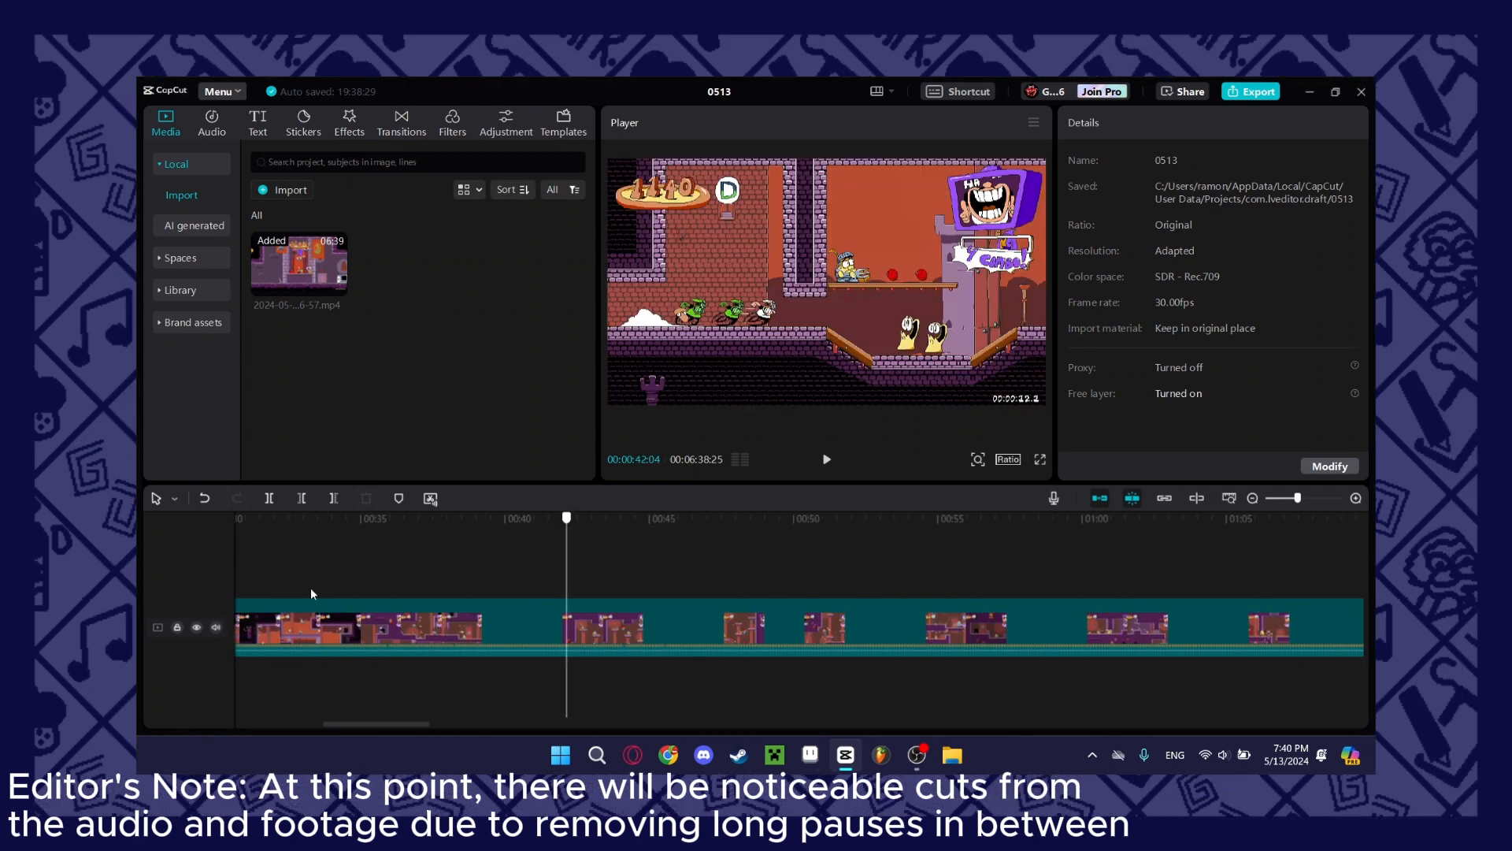
scroll(375, 587, "left", 10)
left_click(259, 592)
left_click(778, 597)
left_click(754, 600)
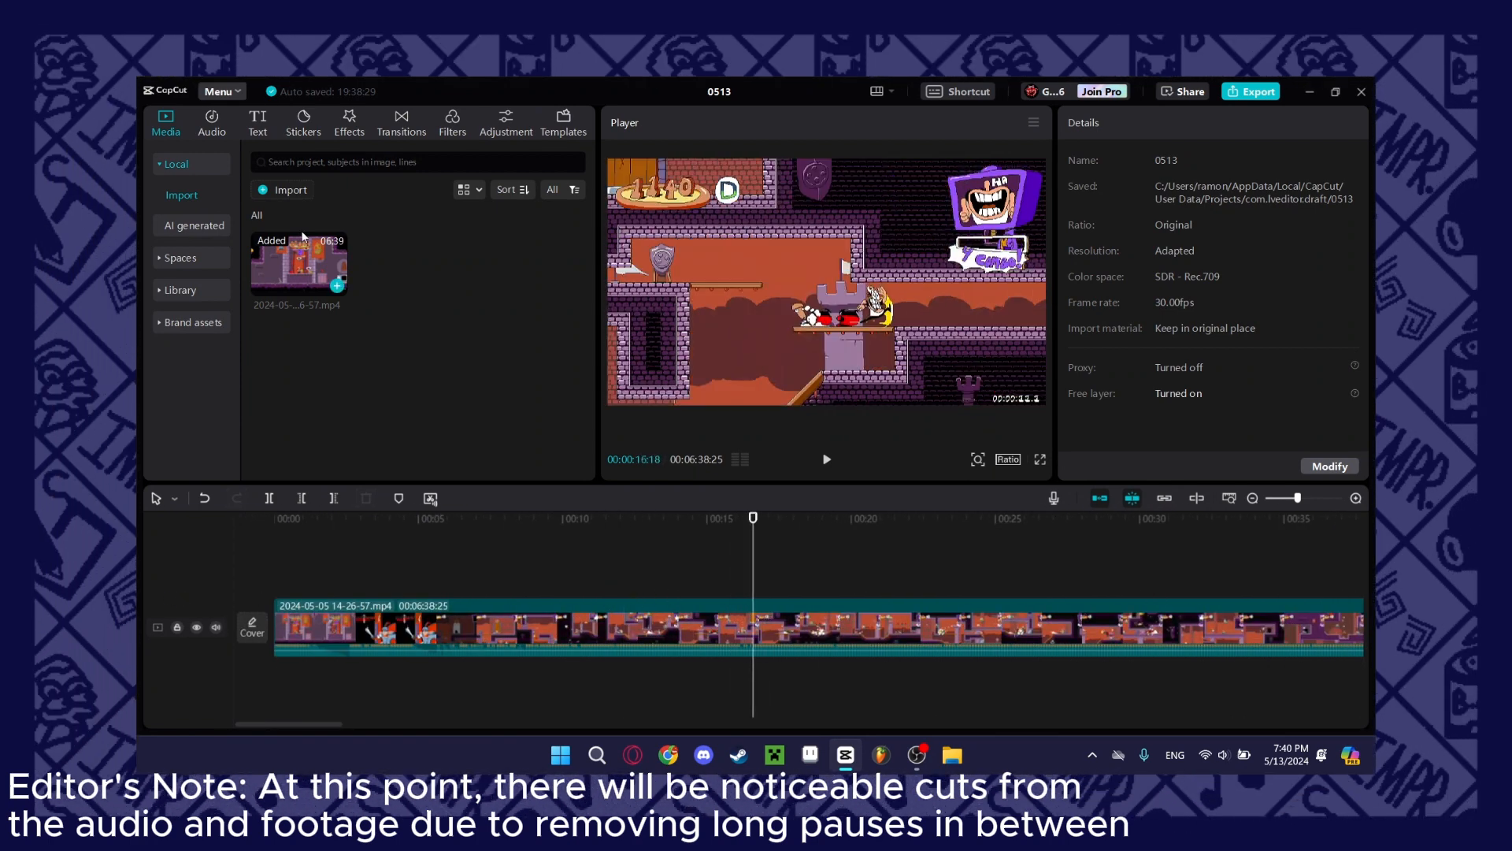
Import "spr_playerN_breakdancing_3.png" from "the spartan breakdancing" folder and place it on a track above the gameplay video, starting at about 14 seconds.
left_click(290, 190)
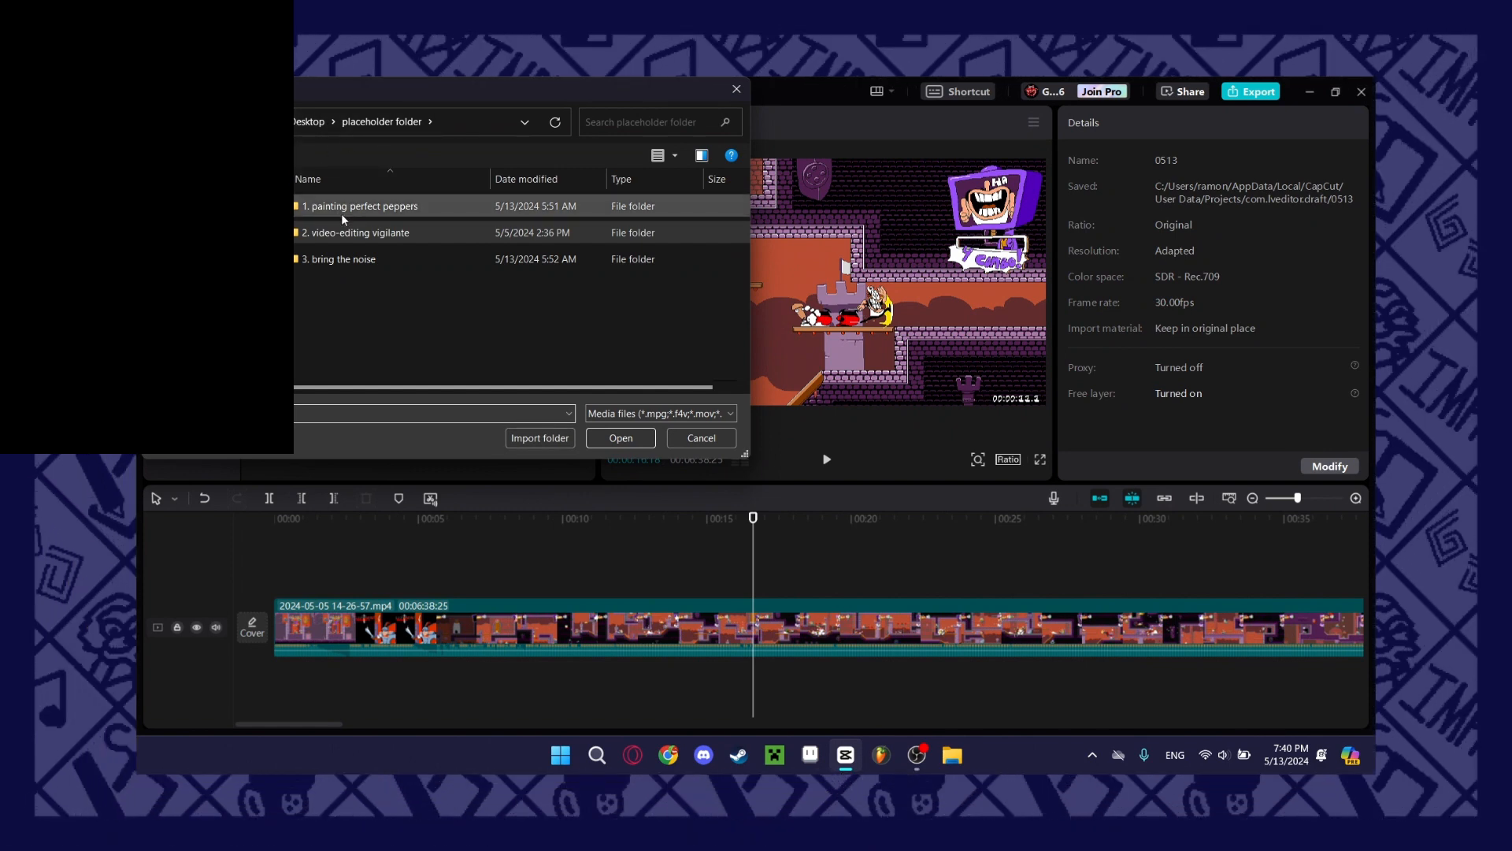
double_click(342, 214)
double_click(342, 214)
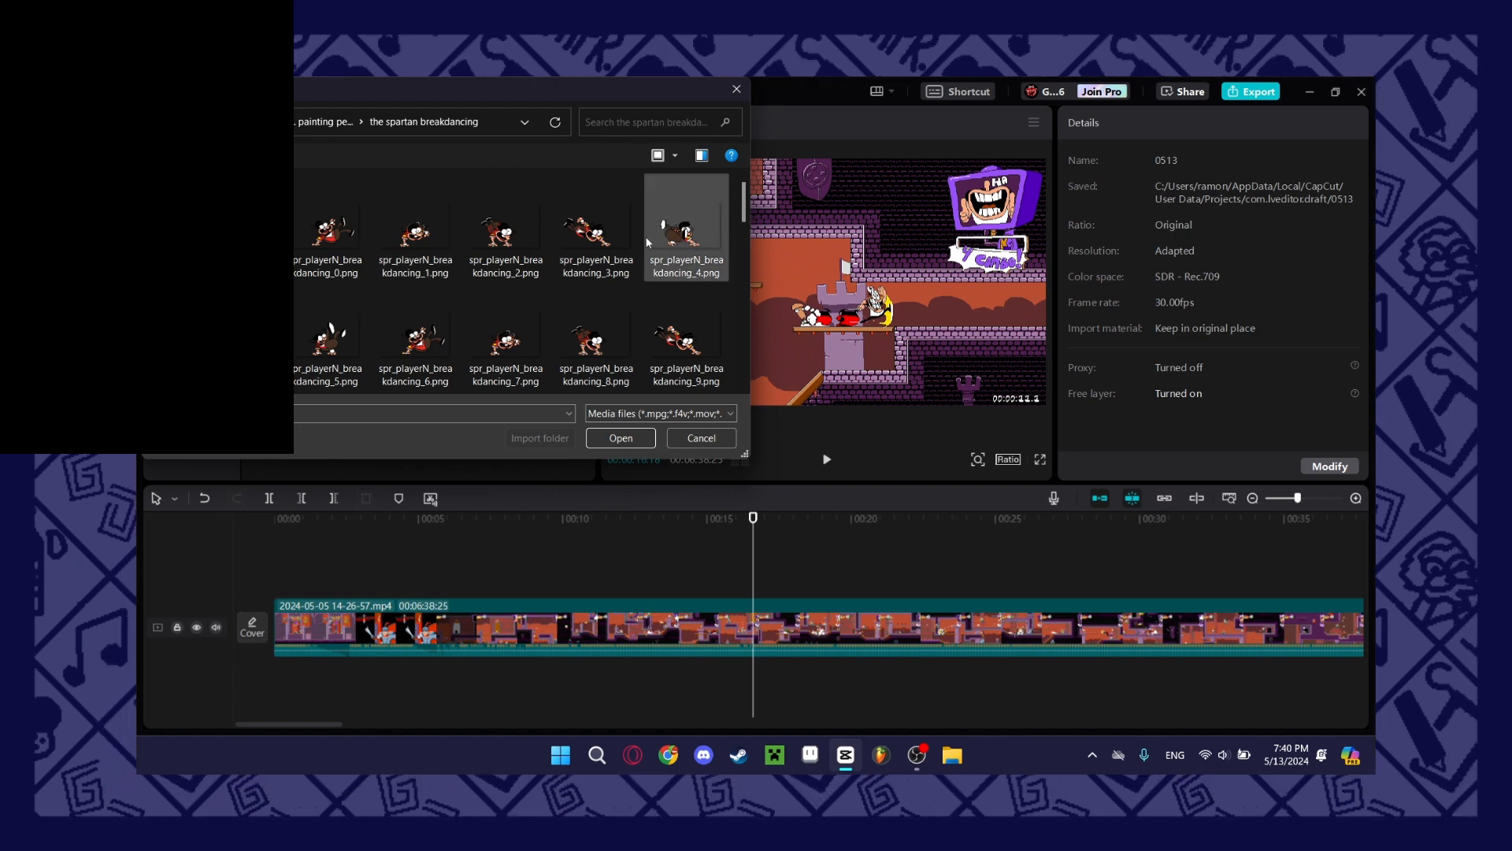
left_click(597, 228)
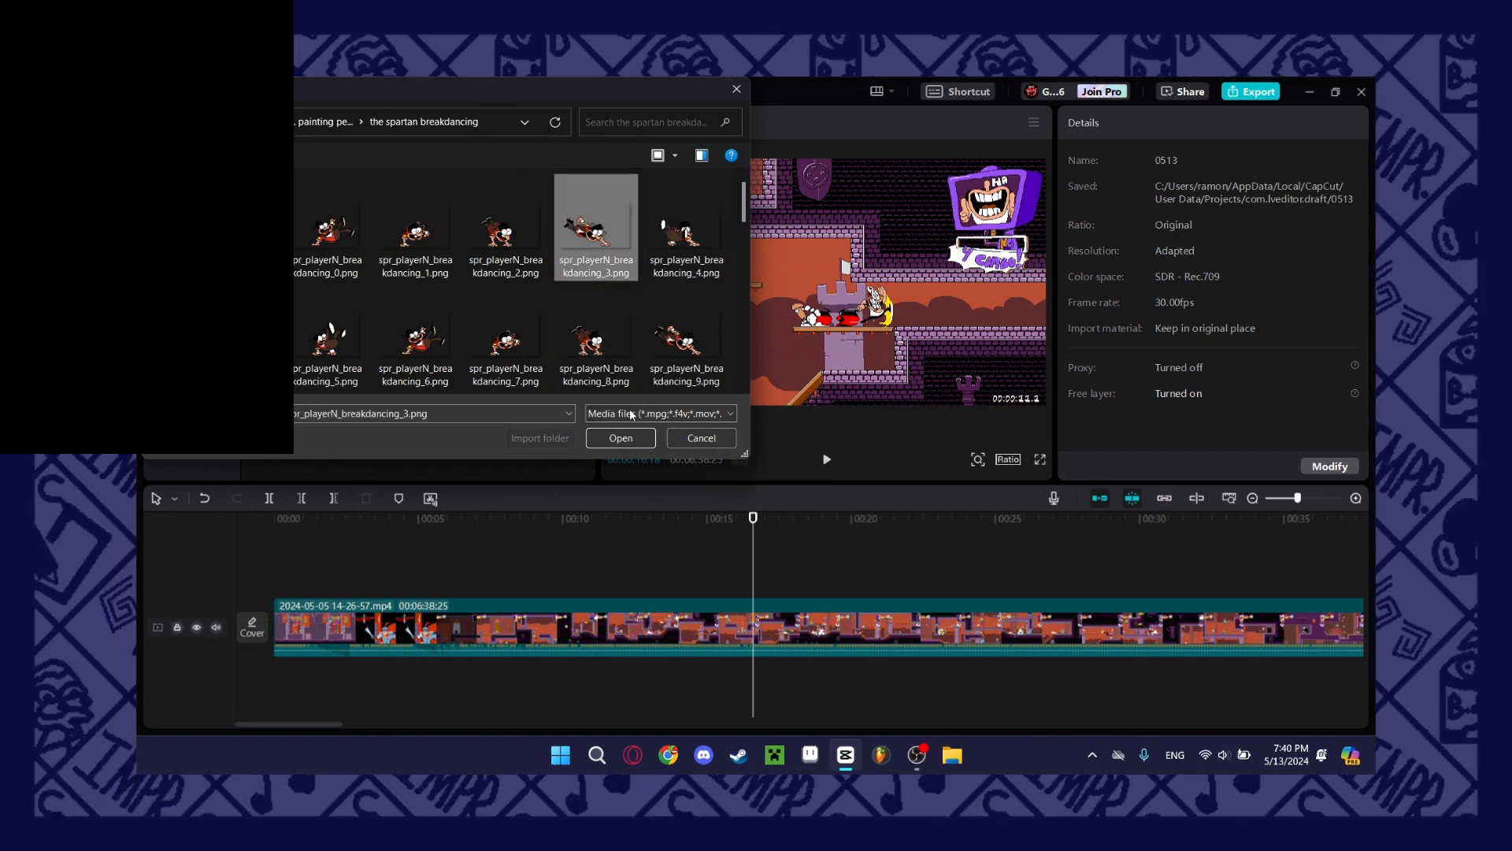
left_click(622, 432)
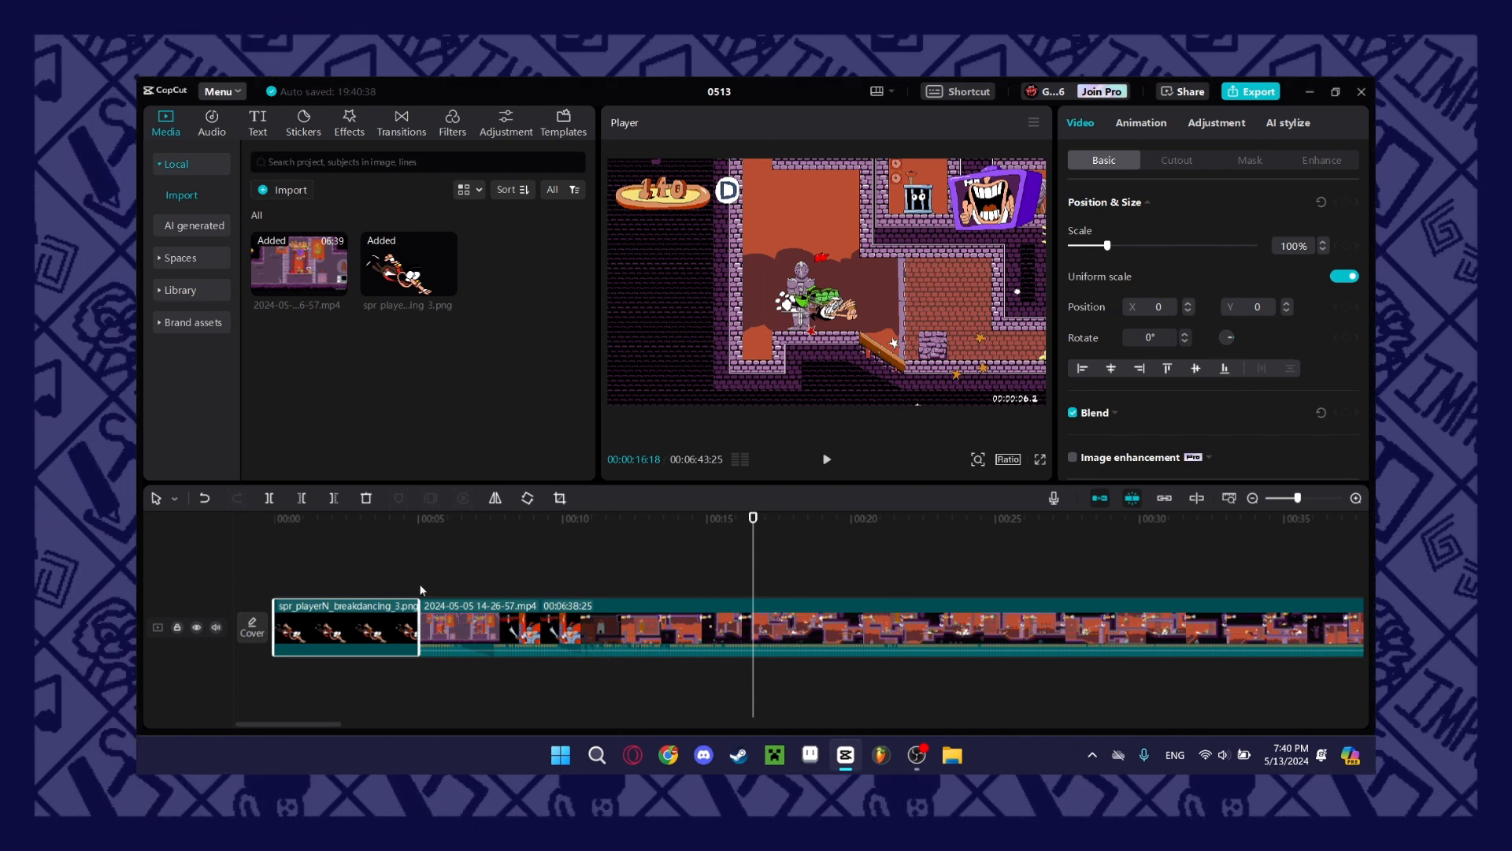
left_click_drag(351, 624, 762, 578)
left_click(711, 553)
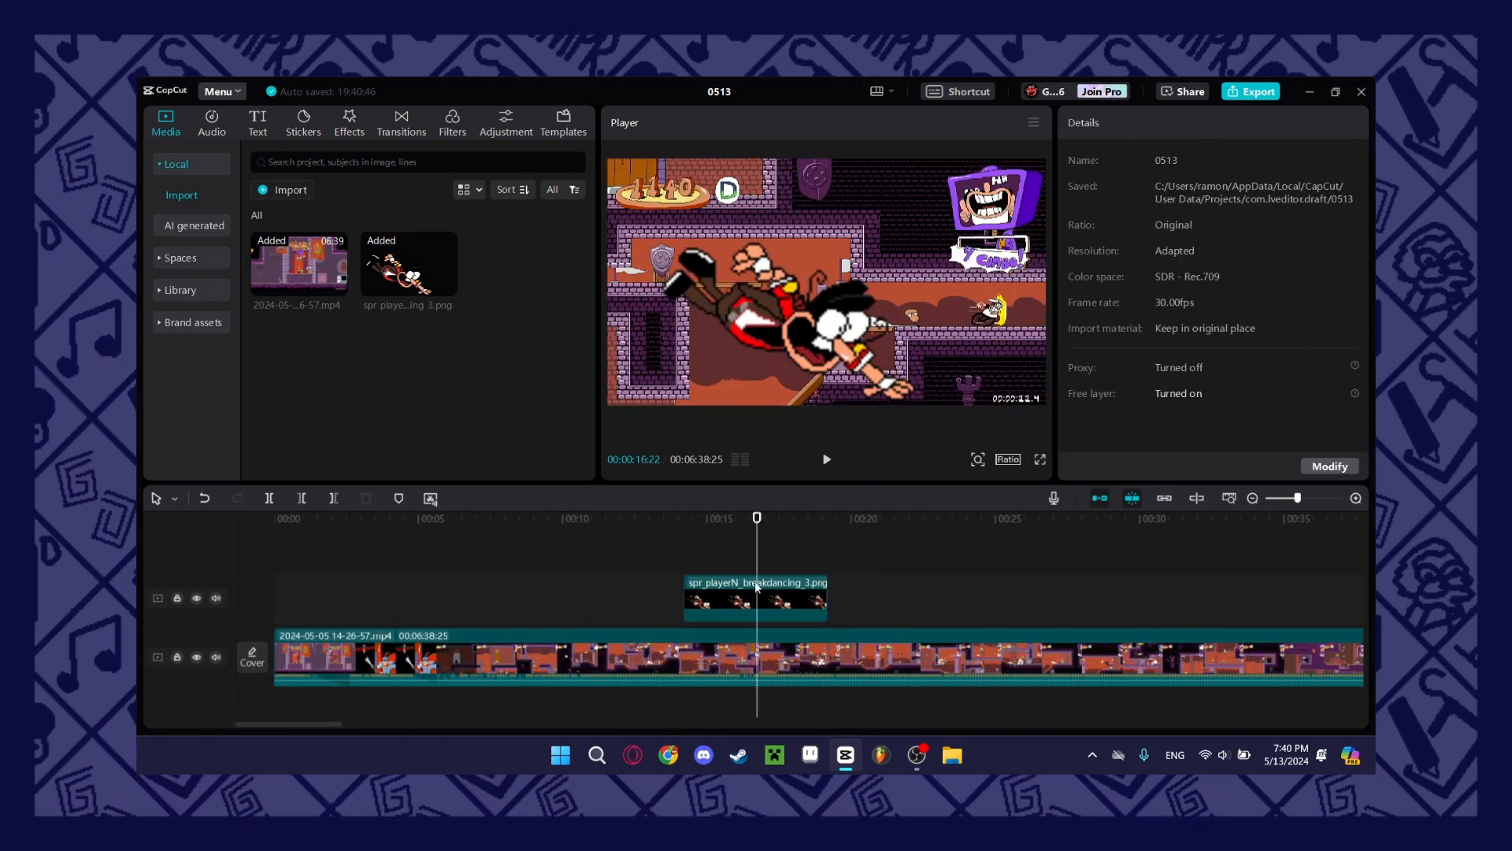
Scale the breakdancing sprite to 33%, rotate it to -427°, and position it at X -141, Y 276 over the gameplay.
left_click(760, 611)
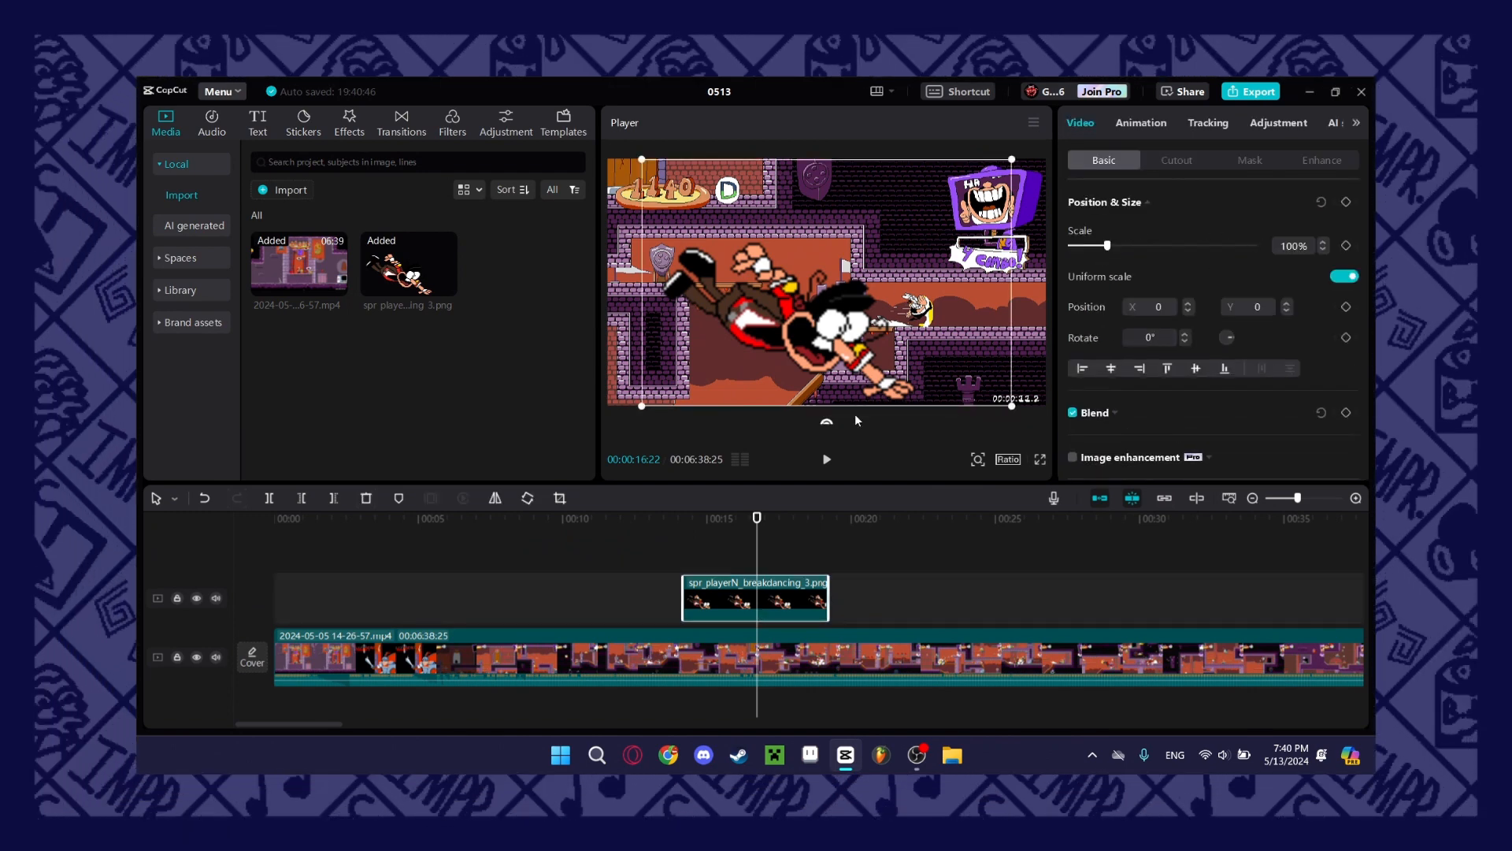
left_click(798, 667)
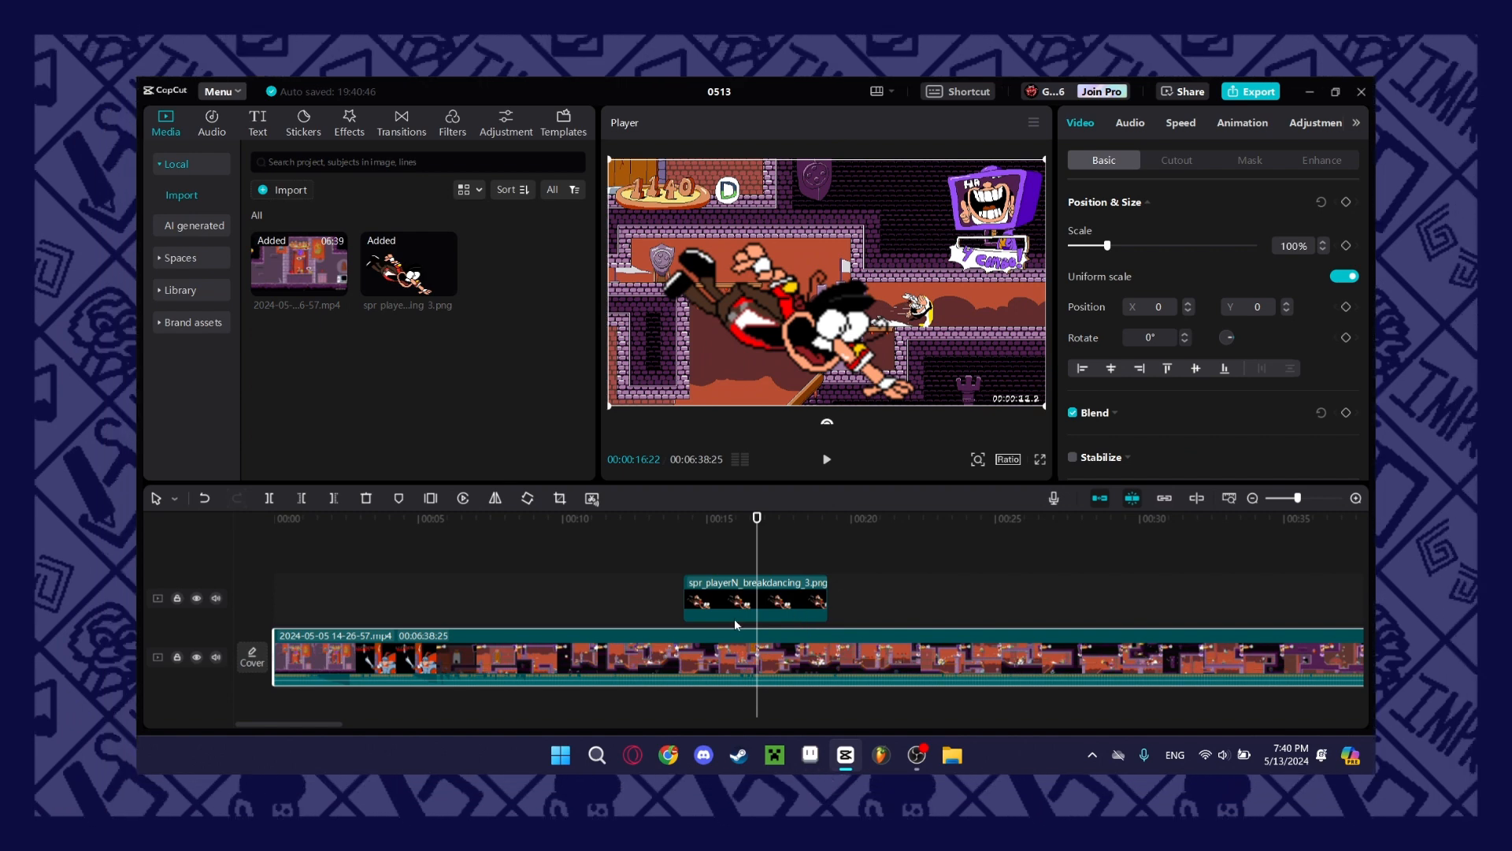
left_click(817, 599)
left_click_drag(1107, 245, 1080, 245)
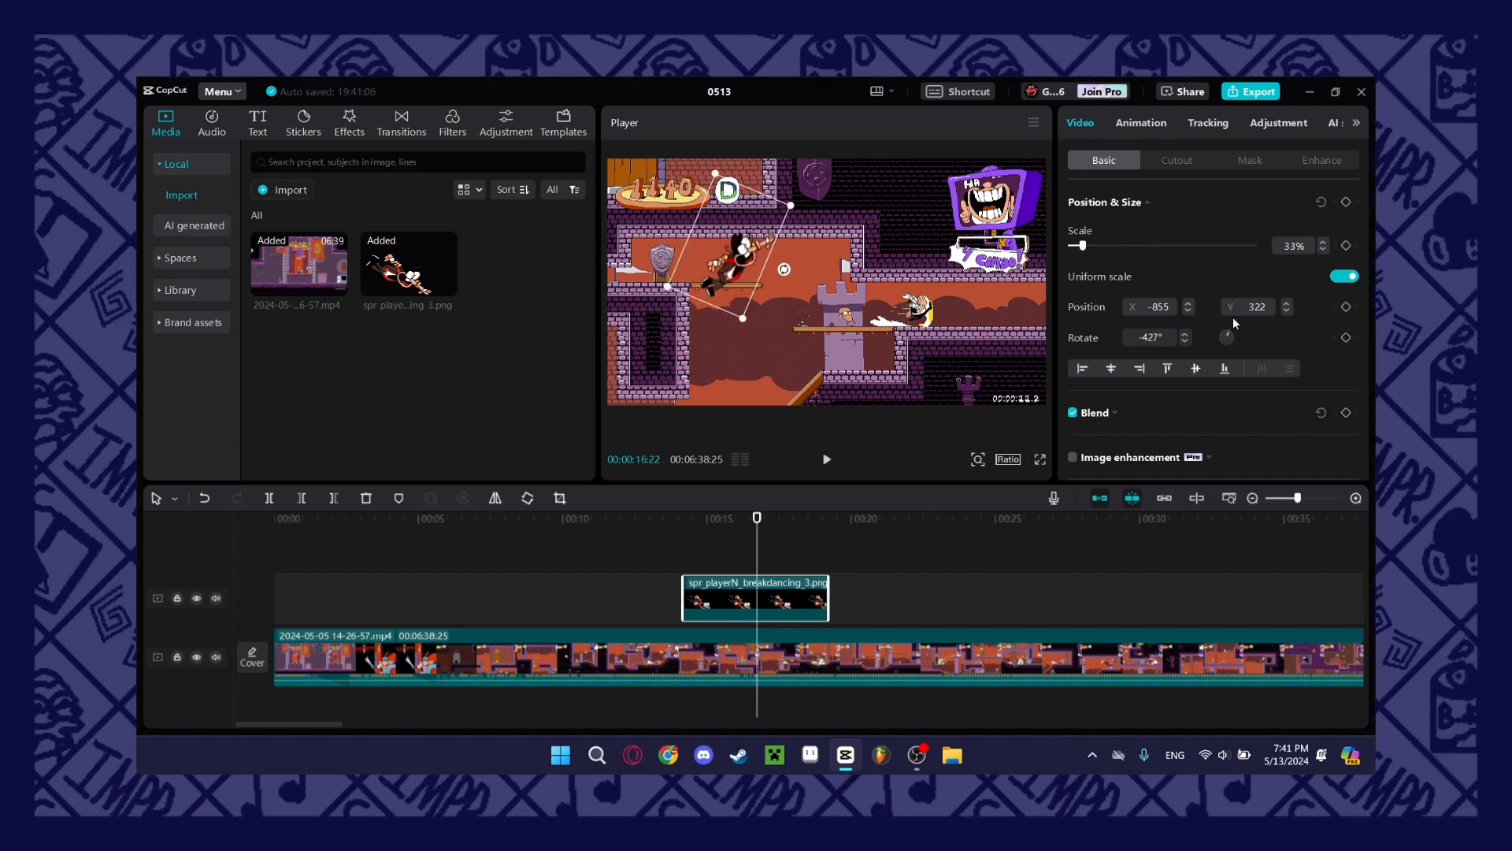
left_click_drag(780, 276, 786, 265)
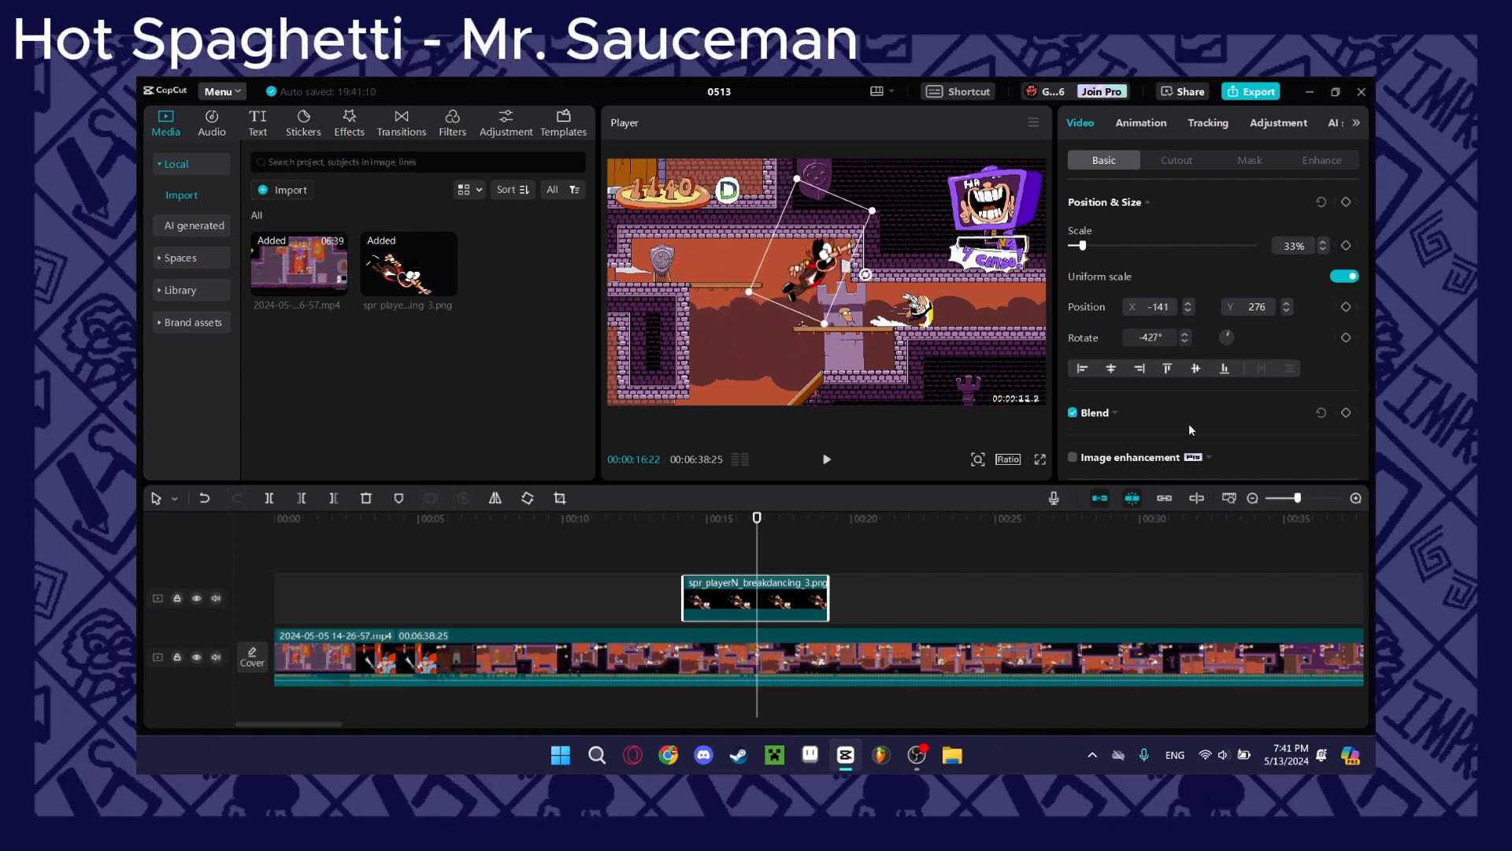
Try lowering the sprite's opacity to about 2% in its Blend settings and restore it.
scroll(1181, 423, "down", 1)
left_click(1115, 356)
left_click_drag(1253, 430, 1189, 433)
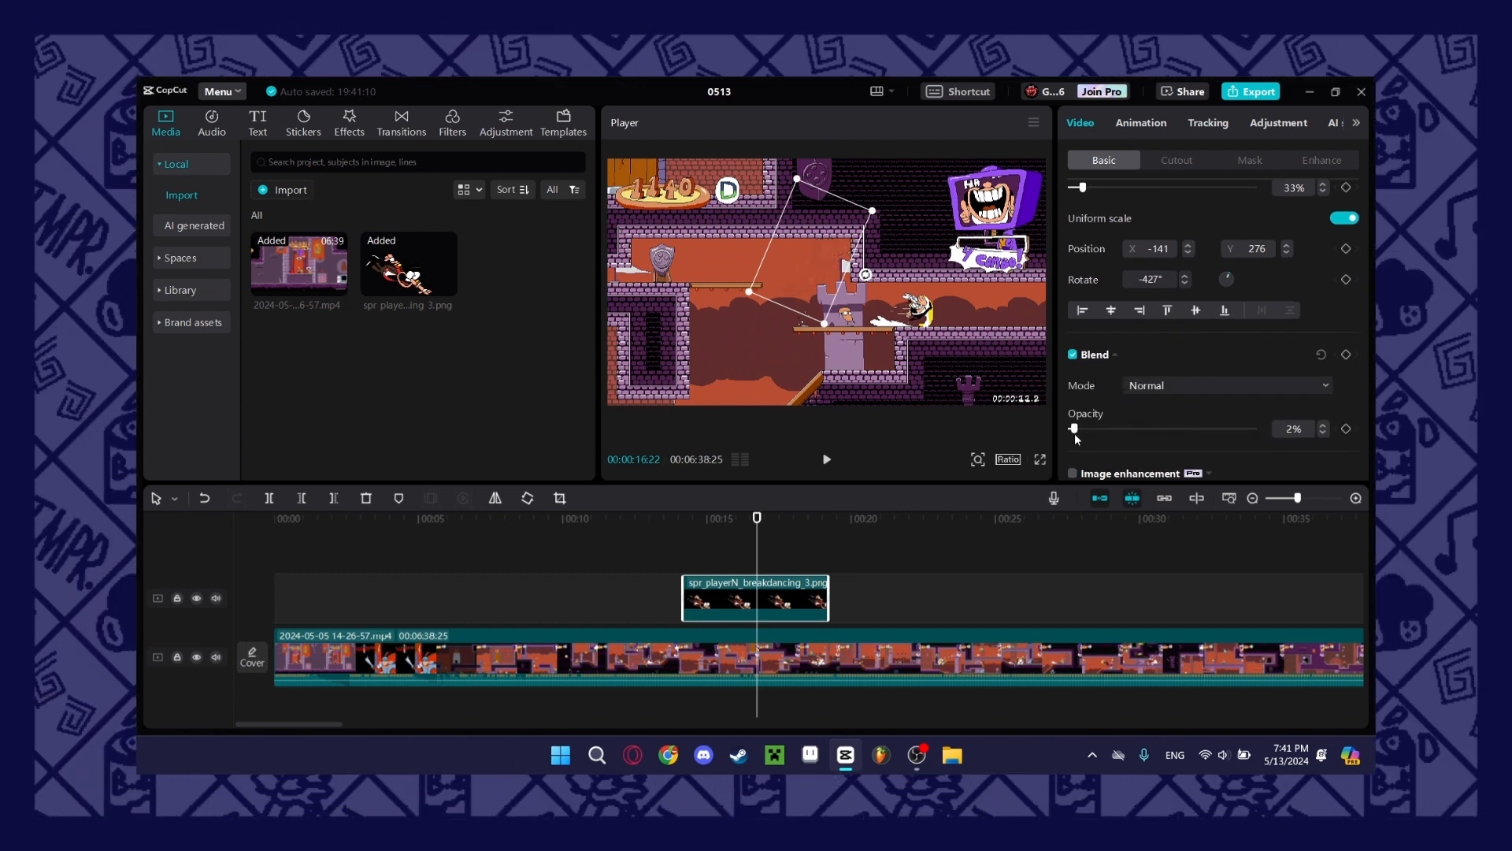
left_click(1115, 355)
Try a chroma key on the sprite, picking its red color and adjusting the key strength.
left_click(1176, 159)
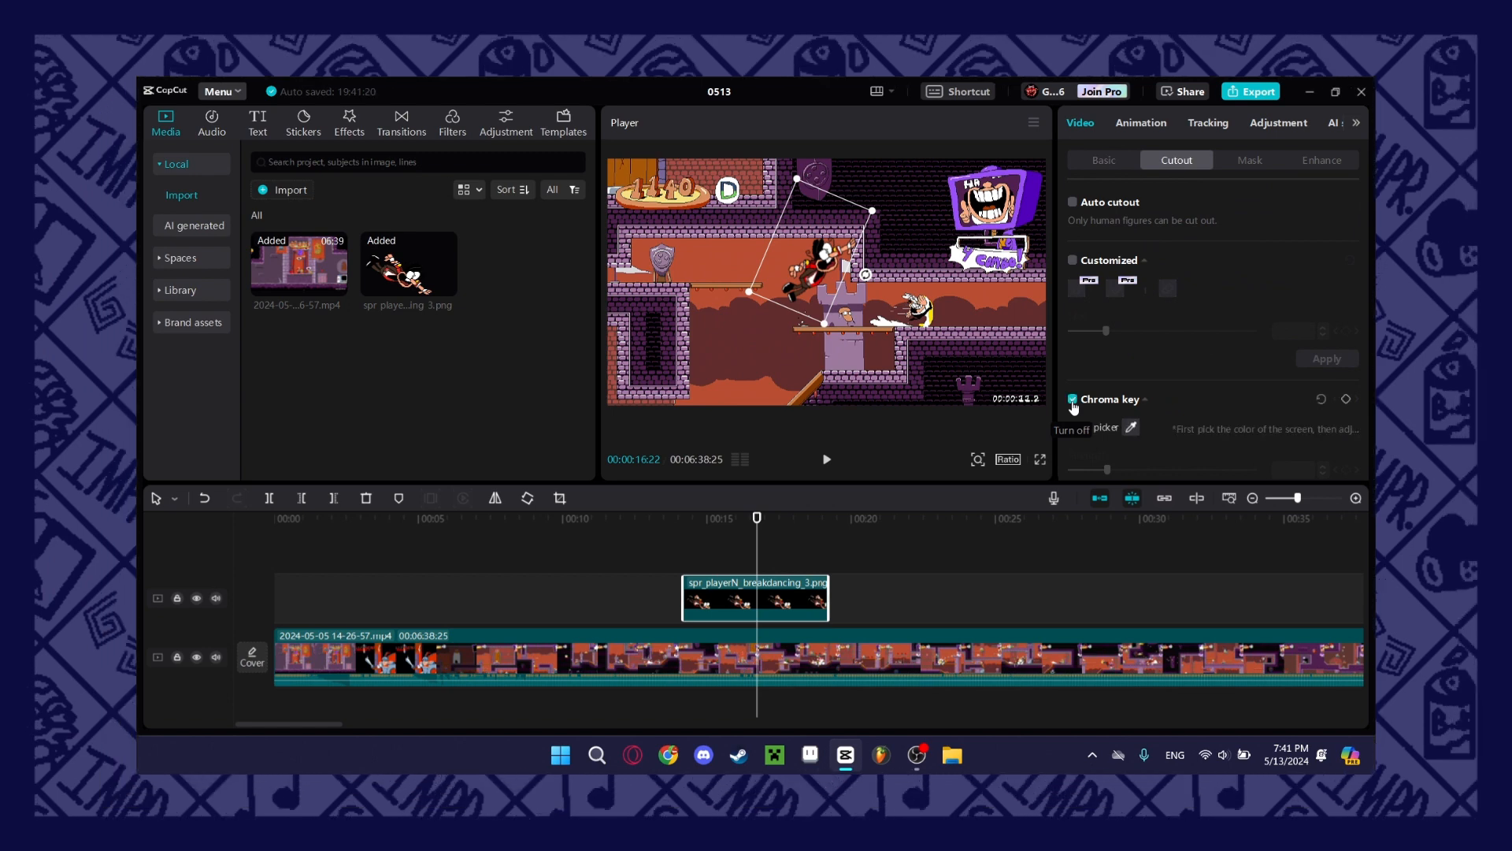
left_click(1132, 428)
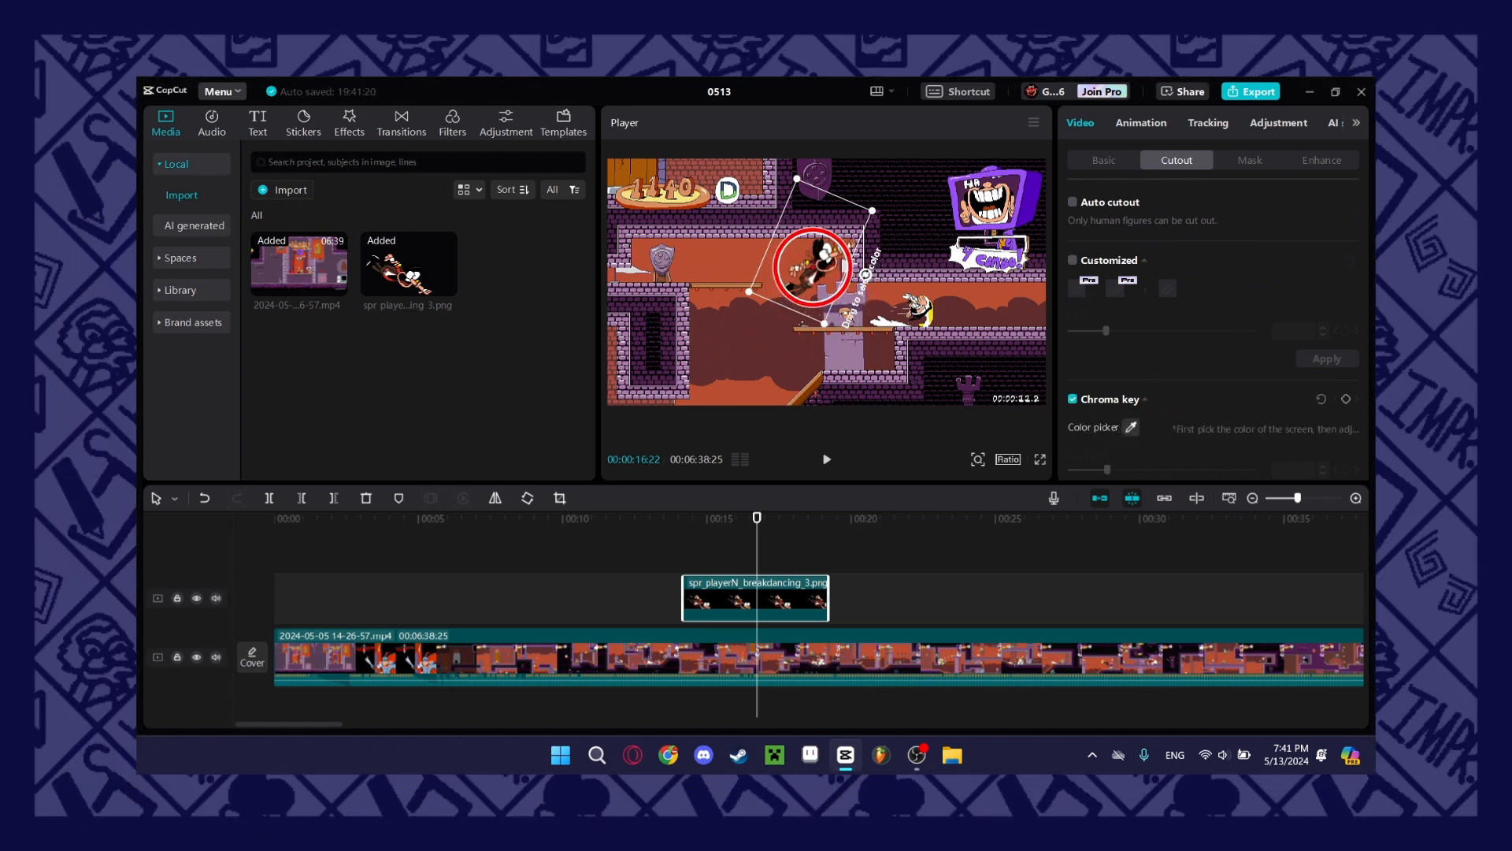
left_click(812, 273)
left_click_drag(1107, 469, 1055, 472)
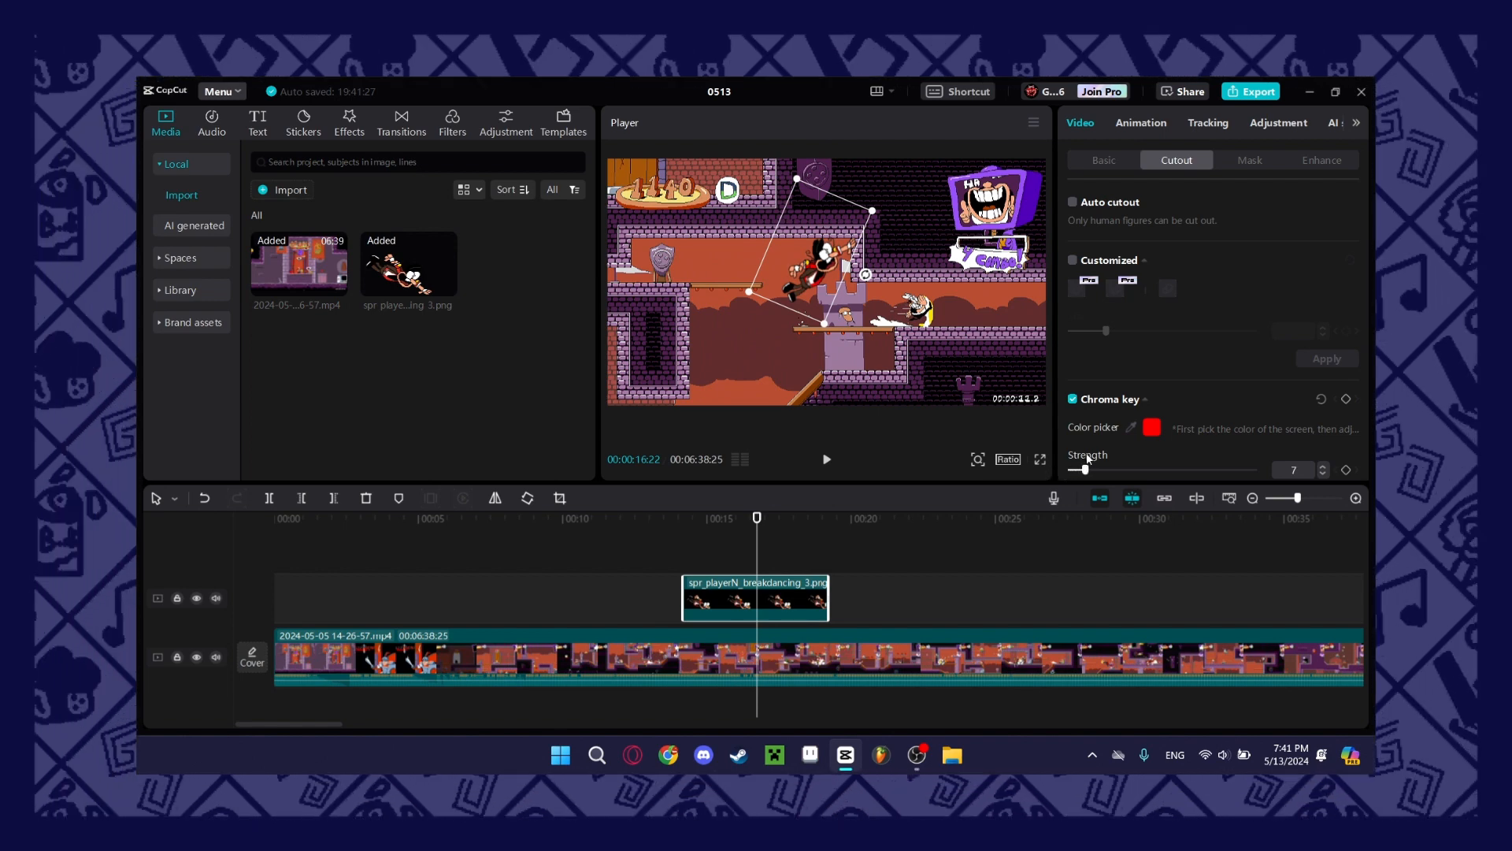
left_click_drag(1100, 444, 1283, 447)
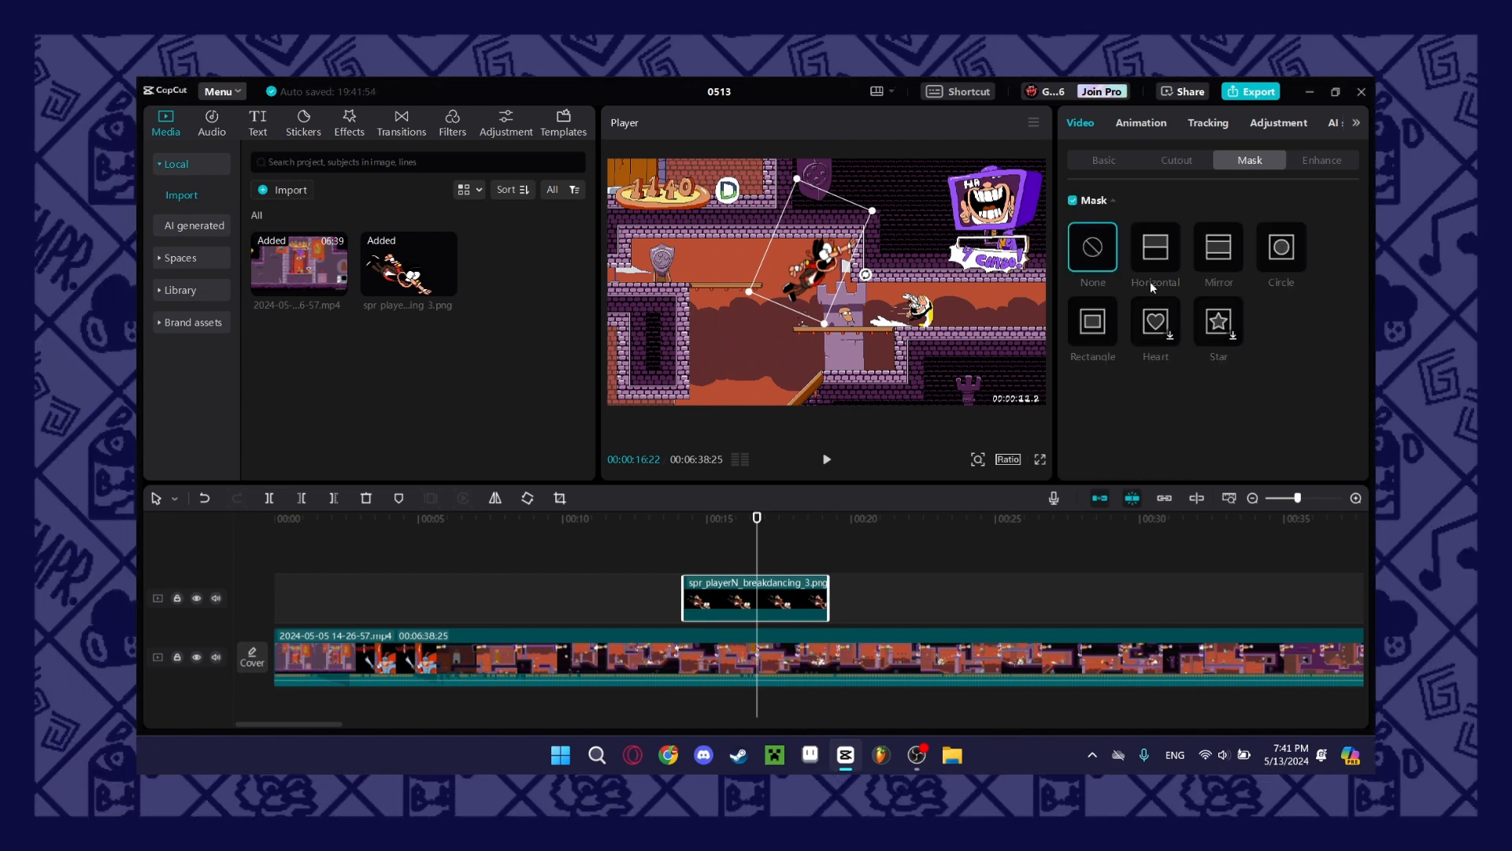
Try a Rectangle mask on the sprite and Horizontal, Mirror and Heart masks on the gameplay video, and turn the masking off.
left_click(1093, 321)
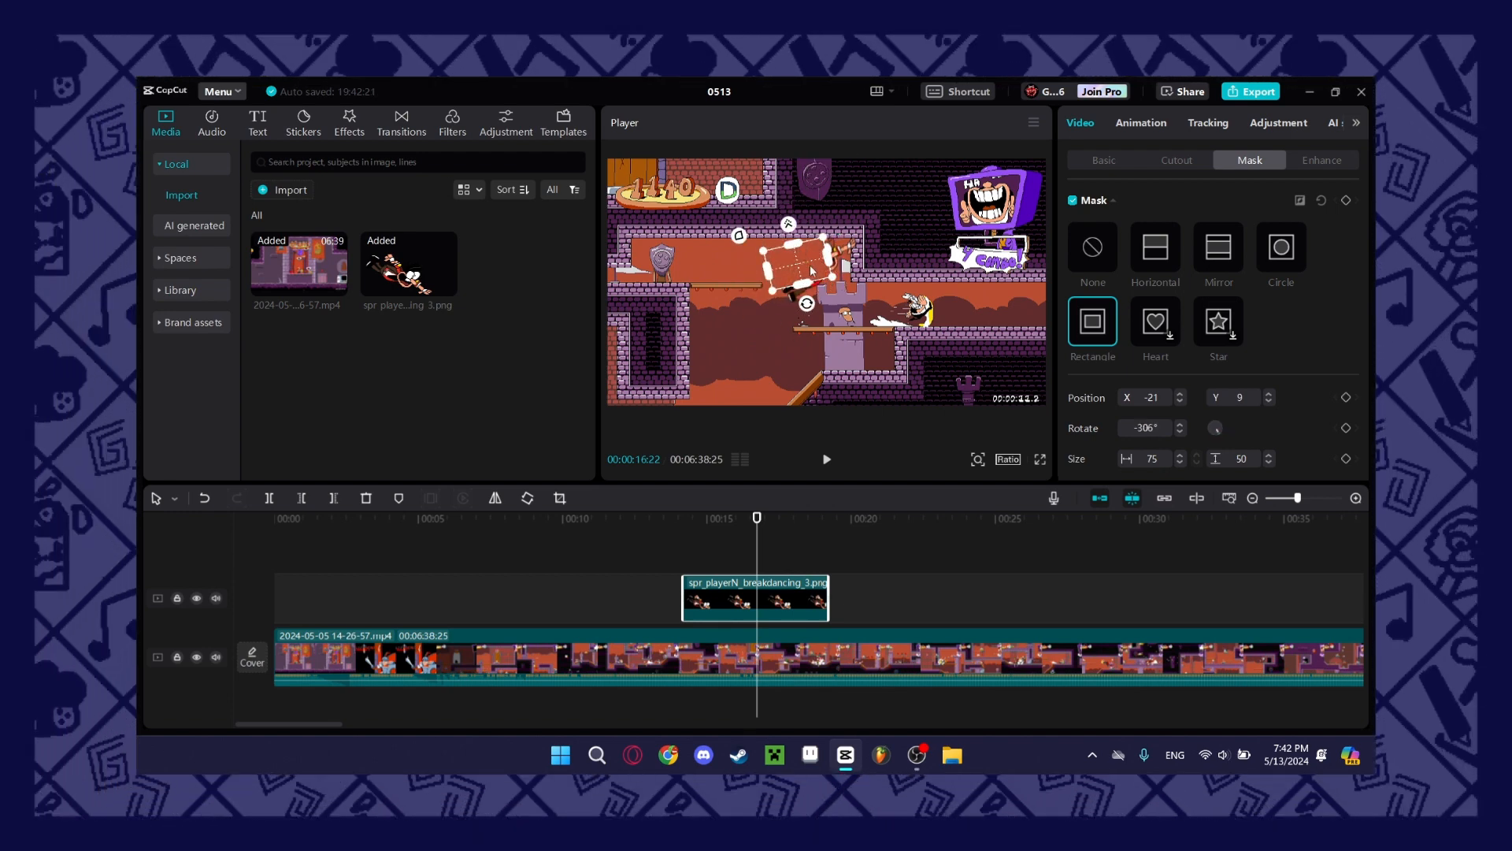
left_click(778, 648)
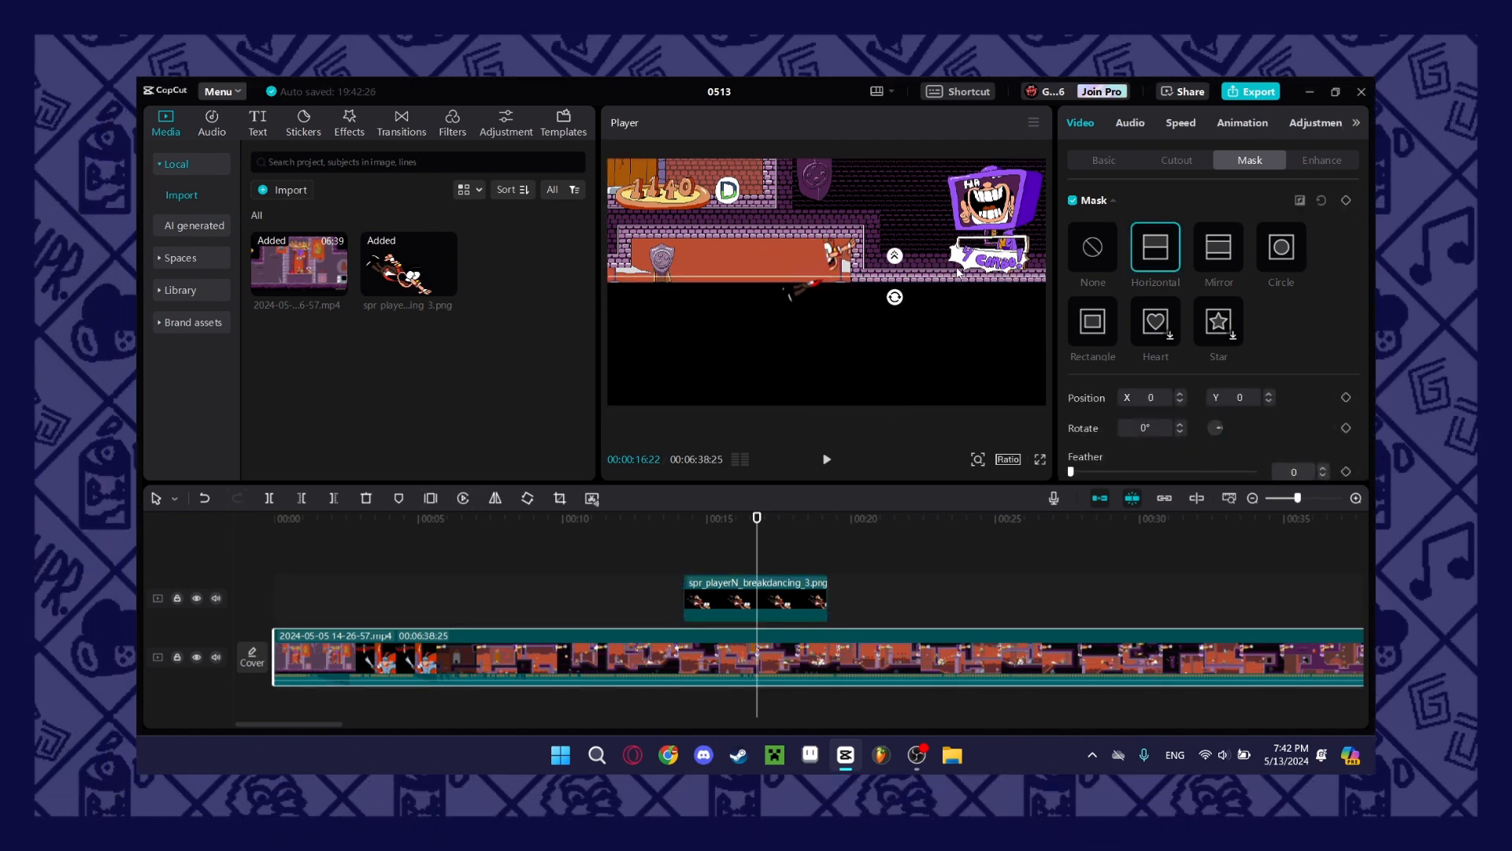
mouse_move(954, 265)
left_mouse_down()
mouse_move(920, 243)
mouse_move(891, 306)
mouse_move(960, 283)
left_mouse_up()
left_click(1219, 249)
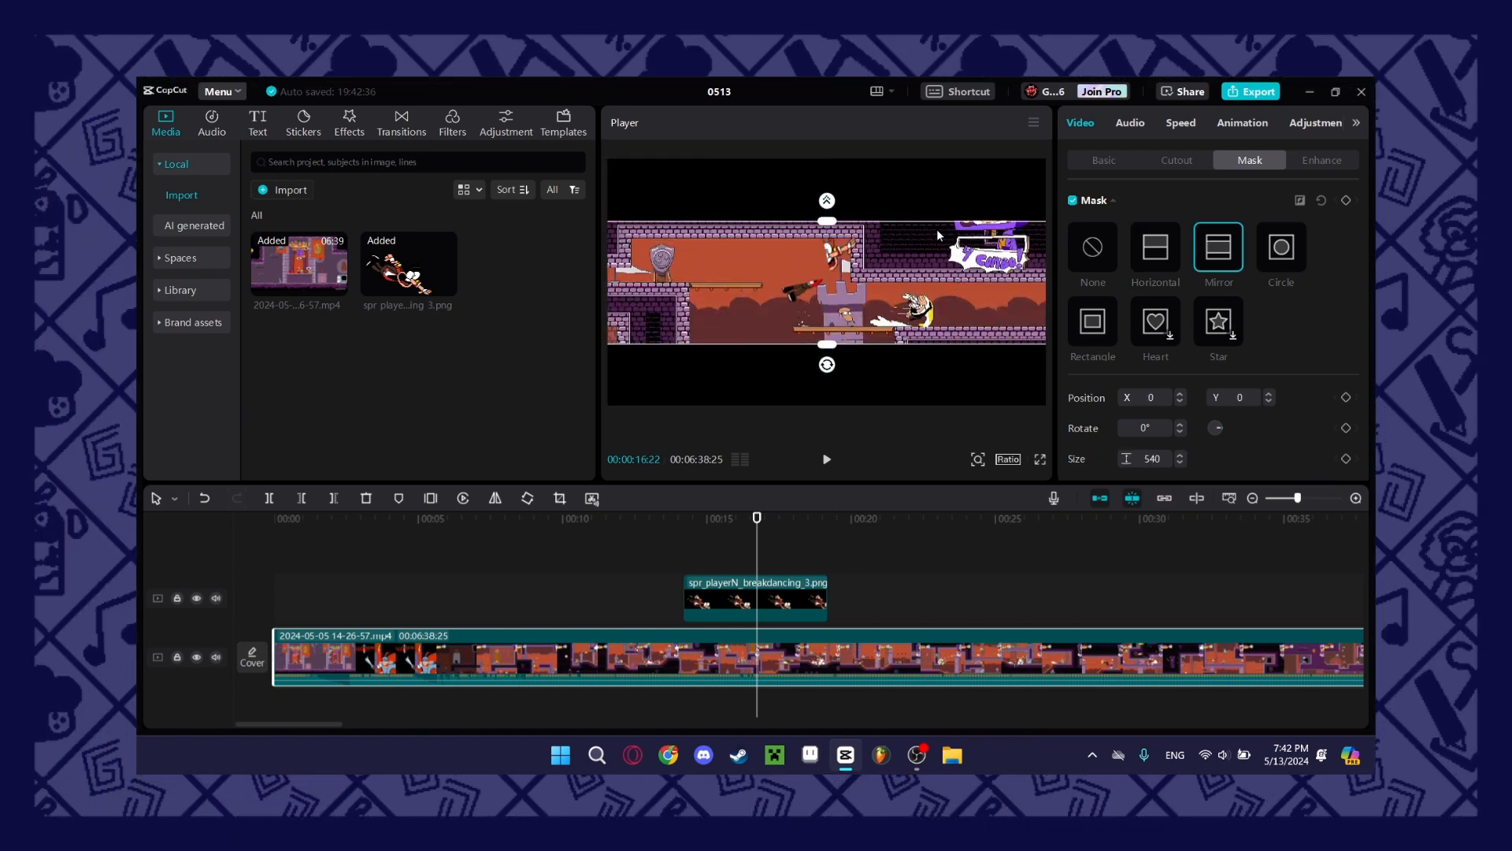
left_click_drag(829, 227, 827, 177)
left_click(1092, 247)
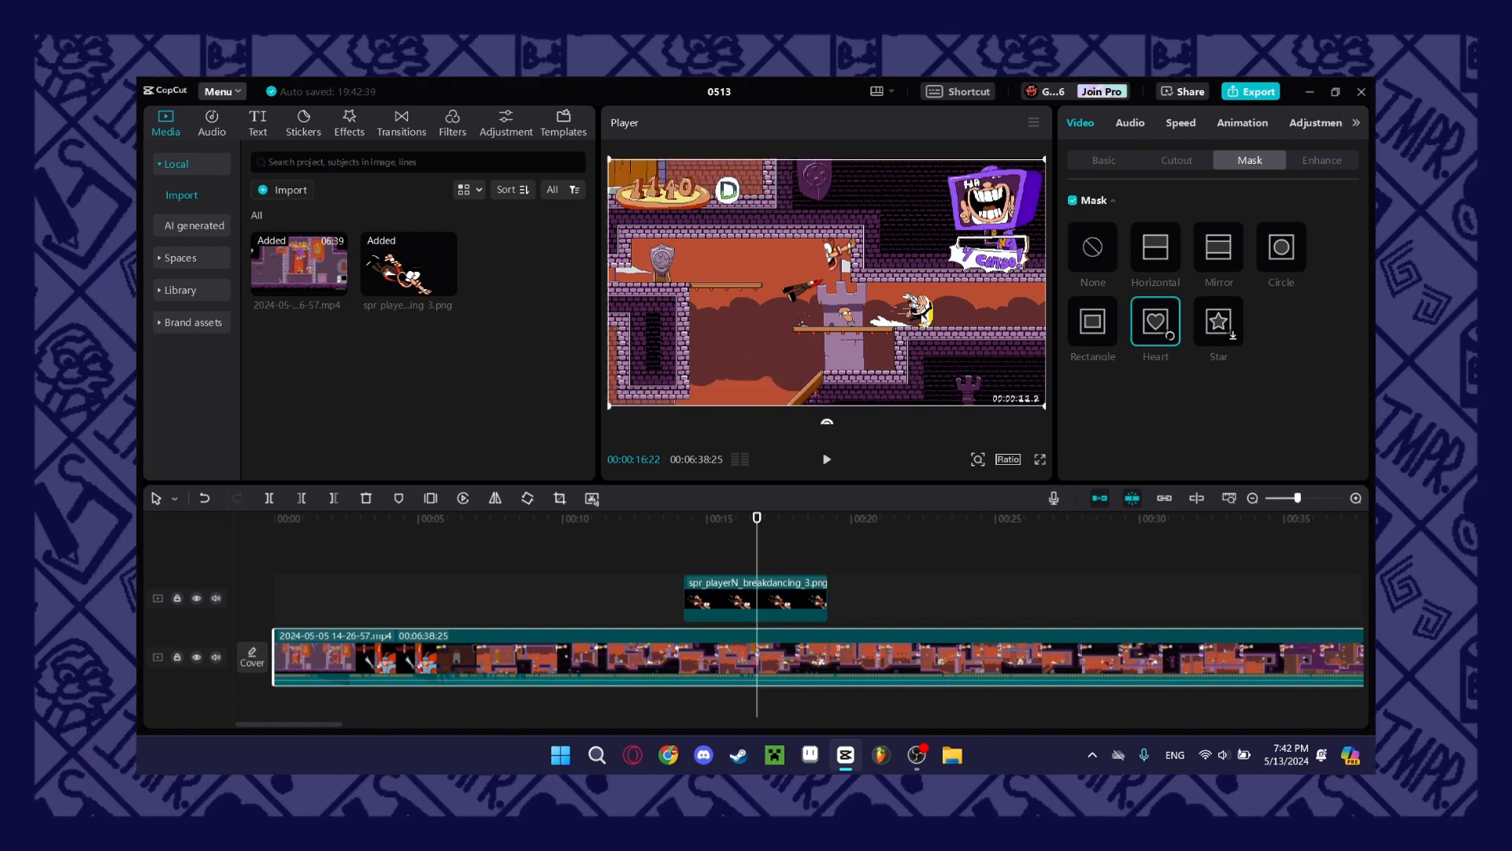
left_click_drag(855, 290, 963, 352)
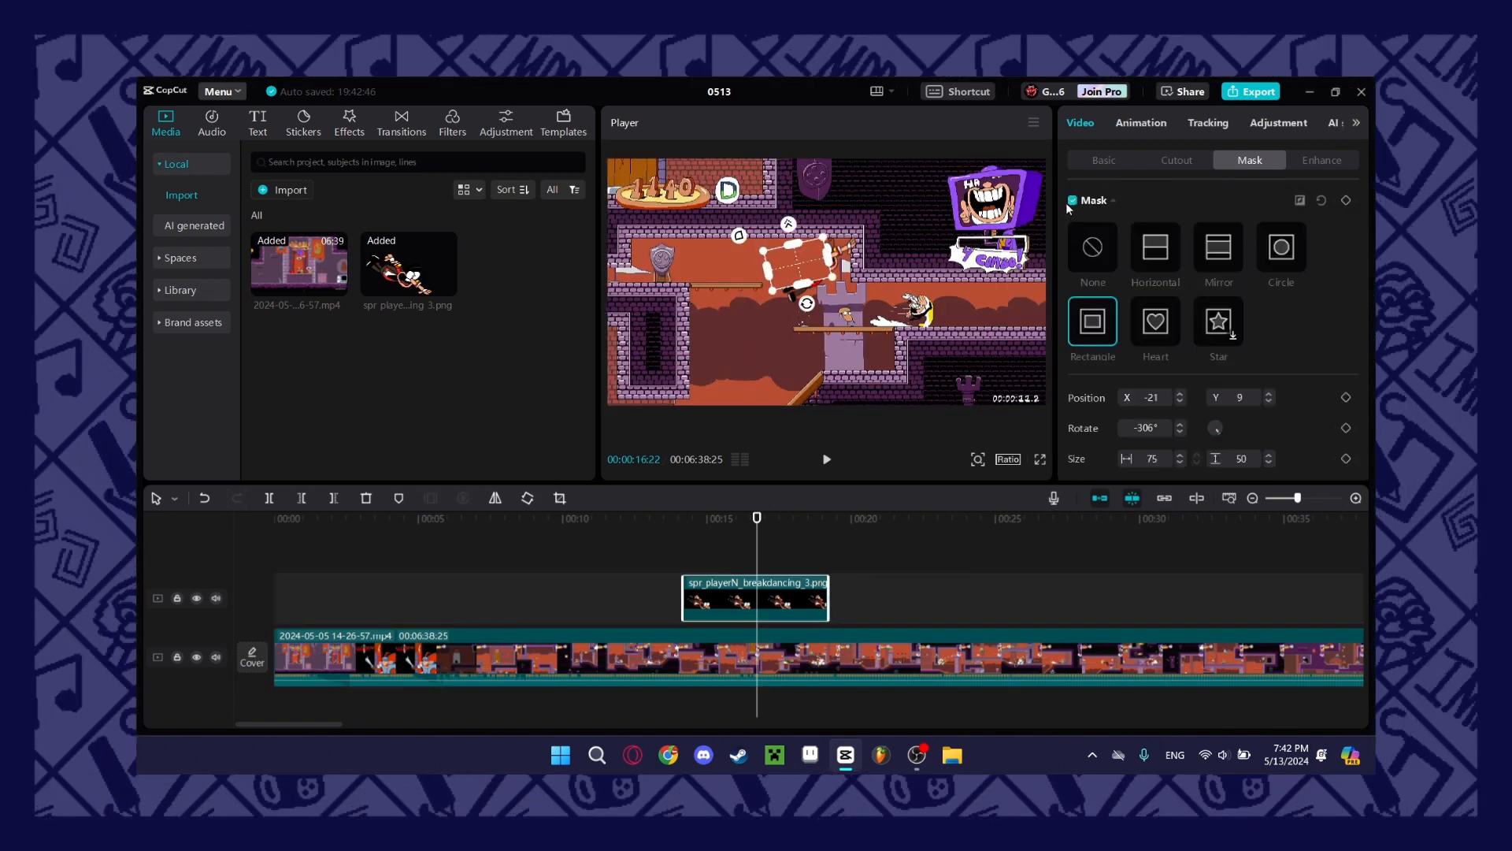
left_click(1073, 201)
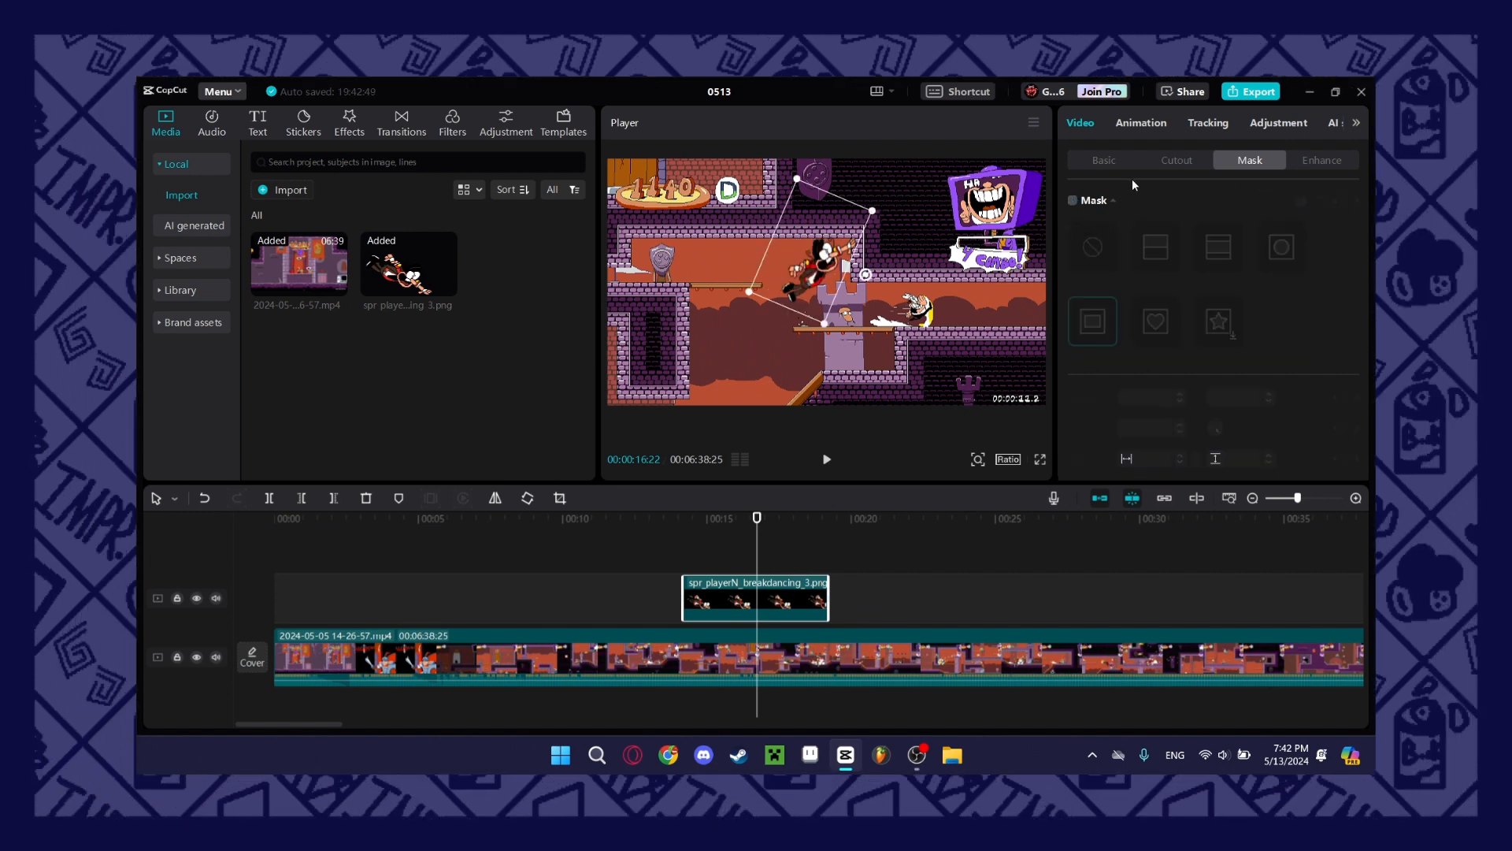
Scrub across the sprite clip to preview it over the gameplay and look through its cutout and basic settings.
left_click(698, 542)
left_click_drag(699, 542, 763, 552)
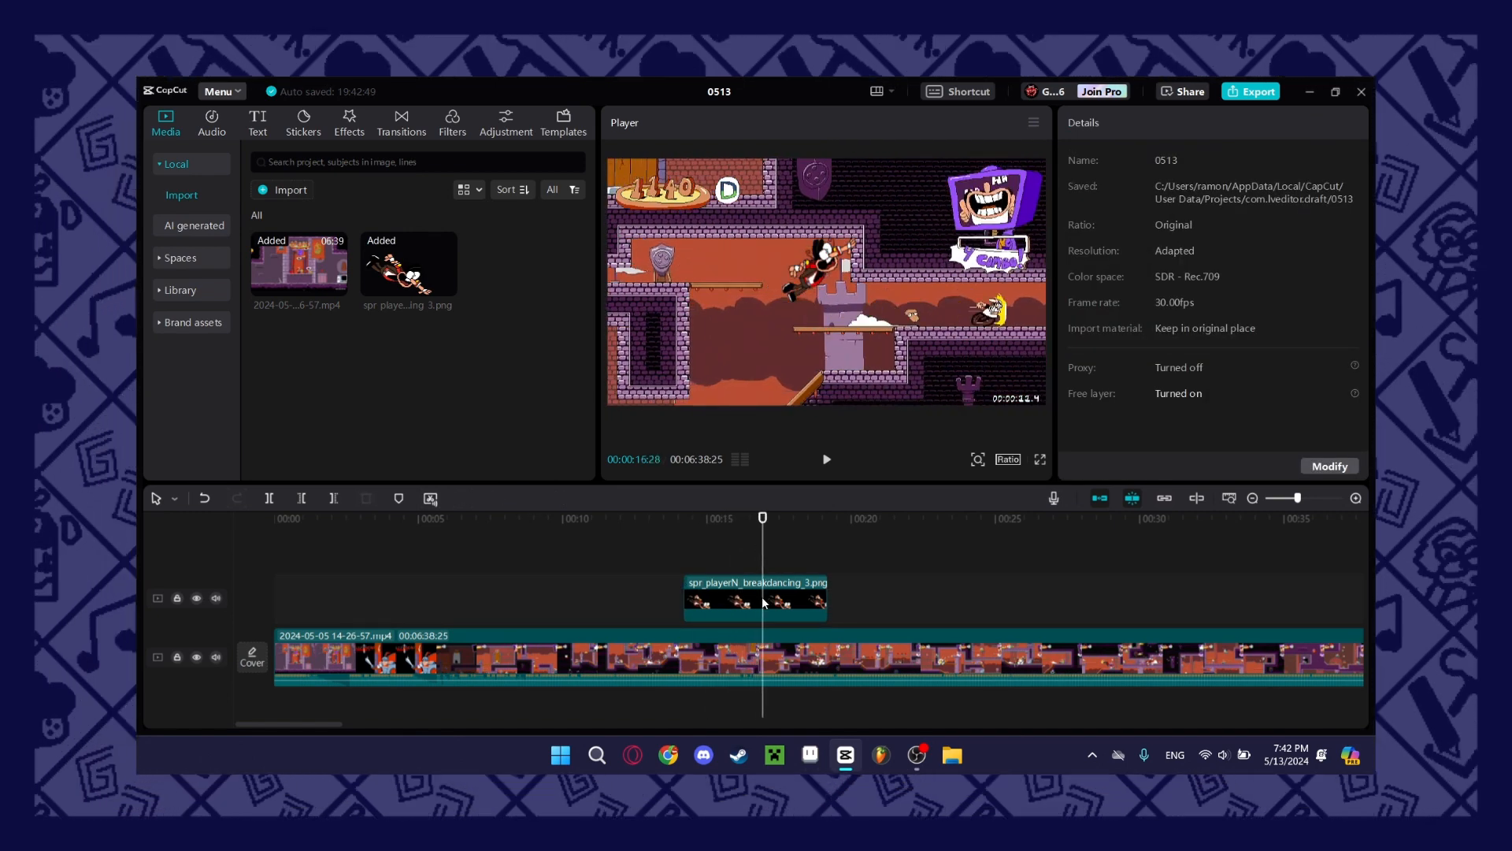
left_click(764, 601)
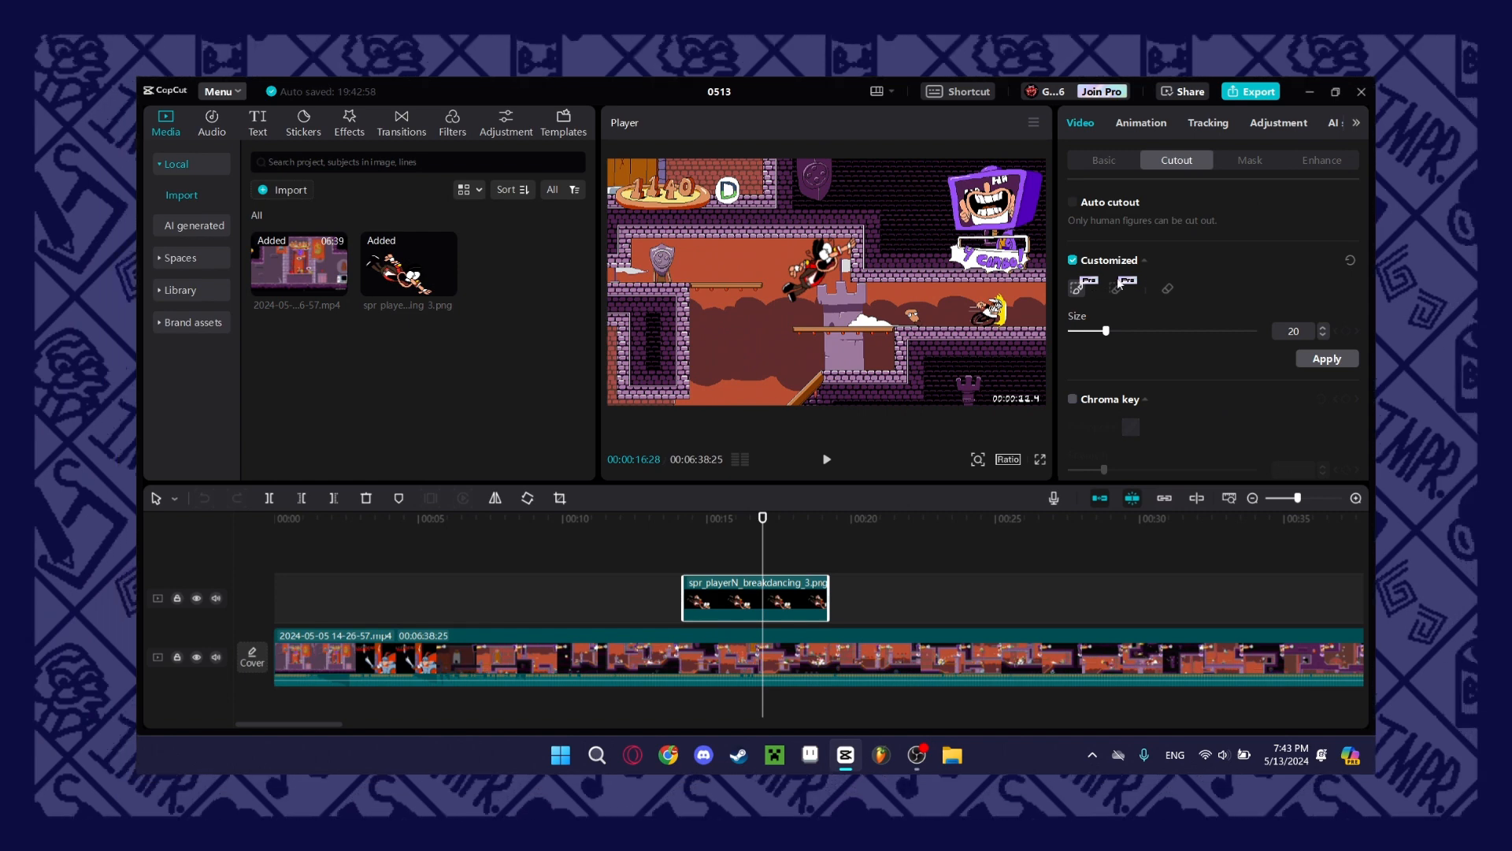
left_click(1107, 161)
left_click_drag(662, 556, 734, 554)
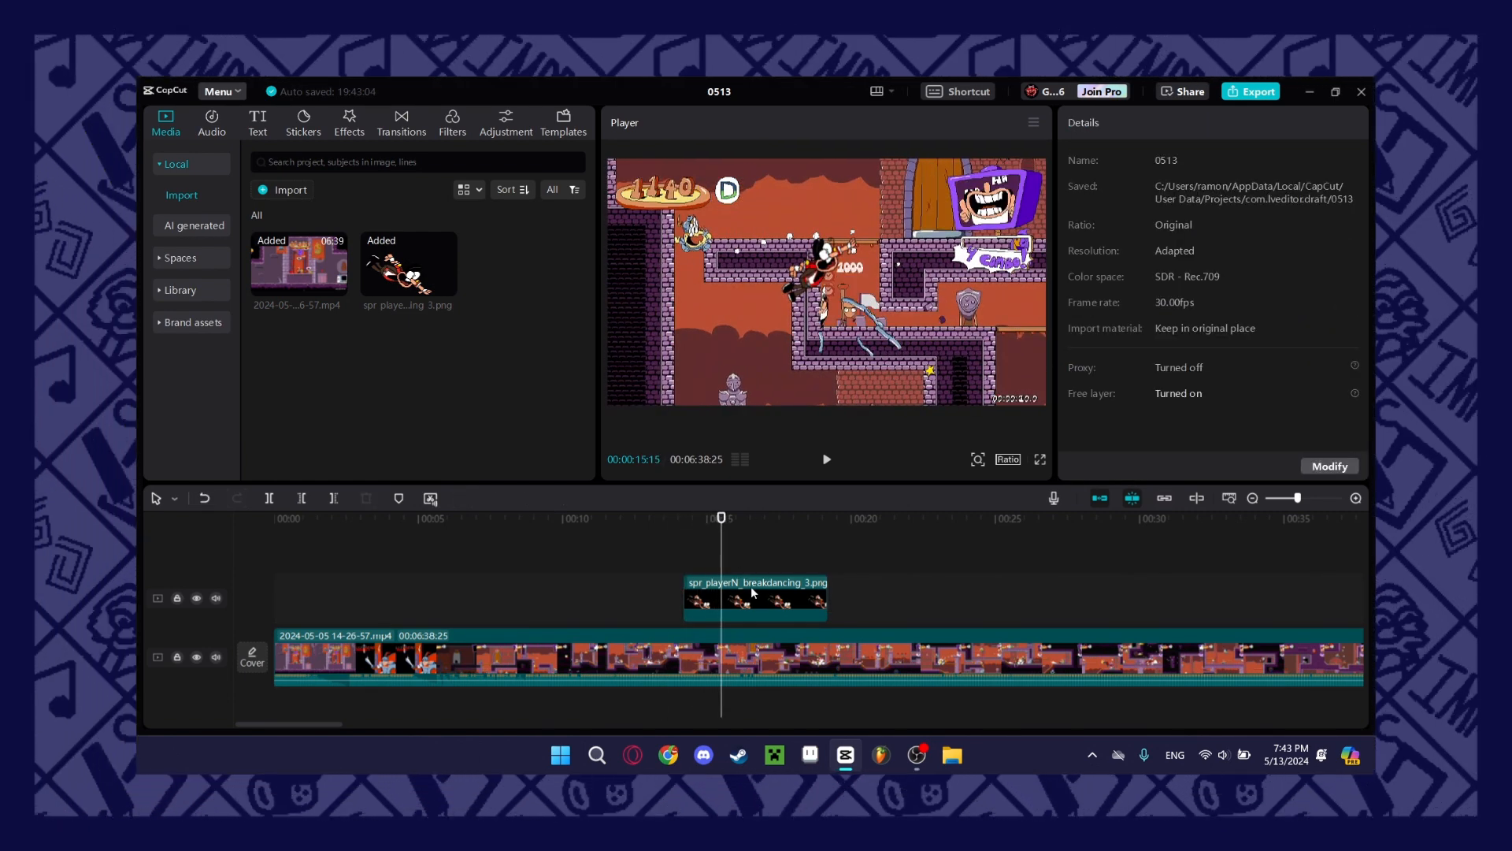
Browse the In animations for the sprite clip and apply Slide Right with a 0.5 s duration.
left_click(753, 592)
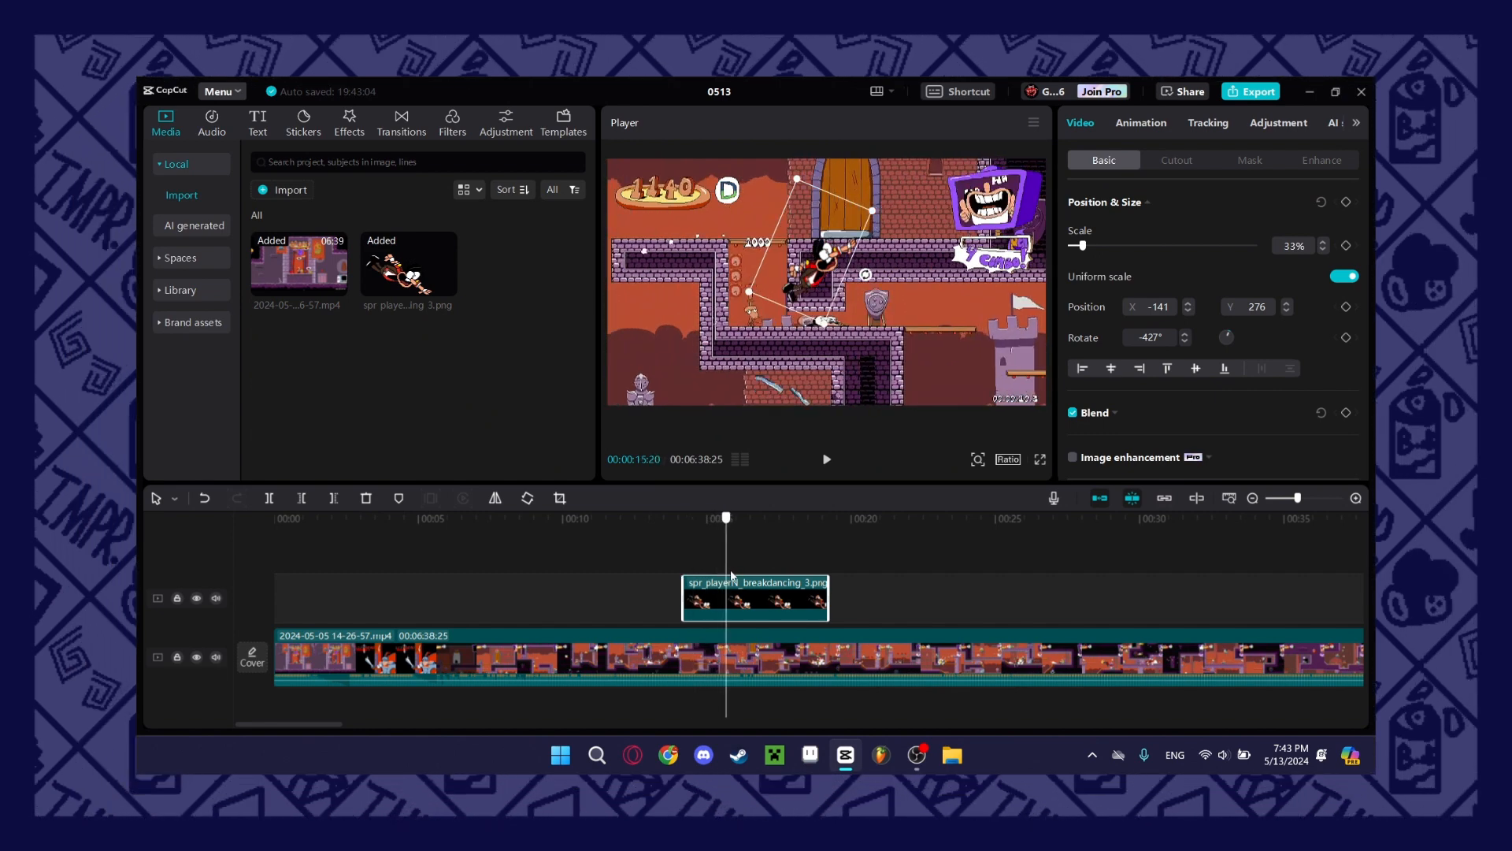
left_click(1141, 123)
scroll(1161, 312, "down", 2)
scroll(1173, 296, "up", 2)
scroll(1124, 405, "down", 2)
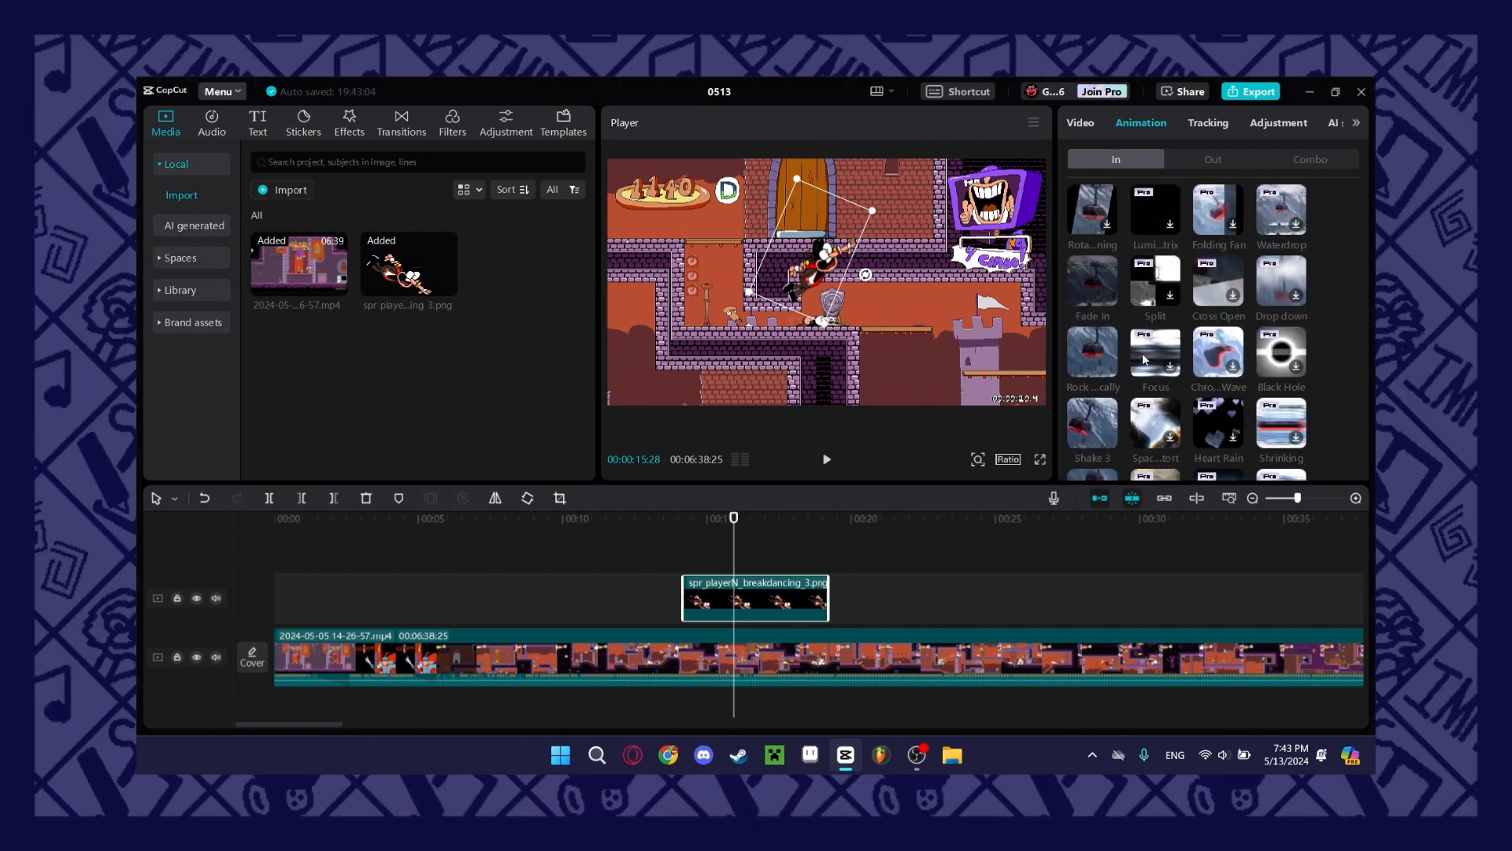
scroll(1243, 364, "down", 3)
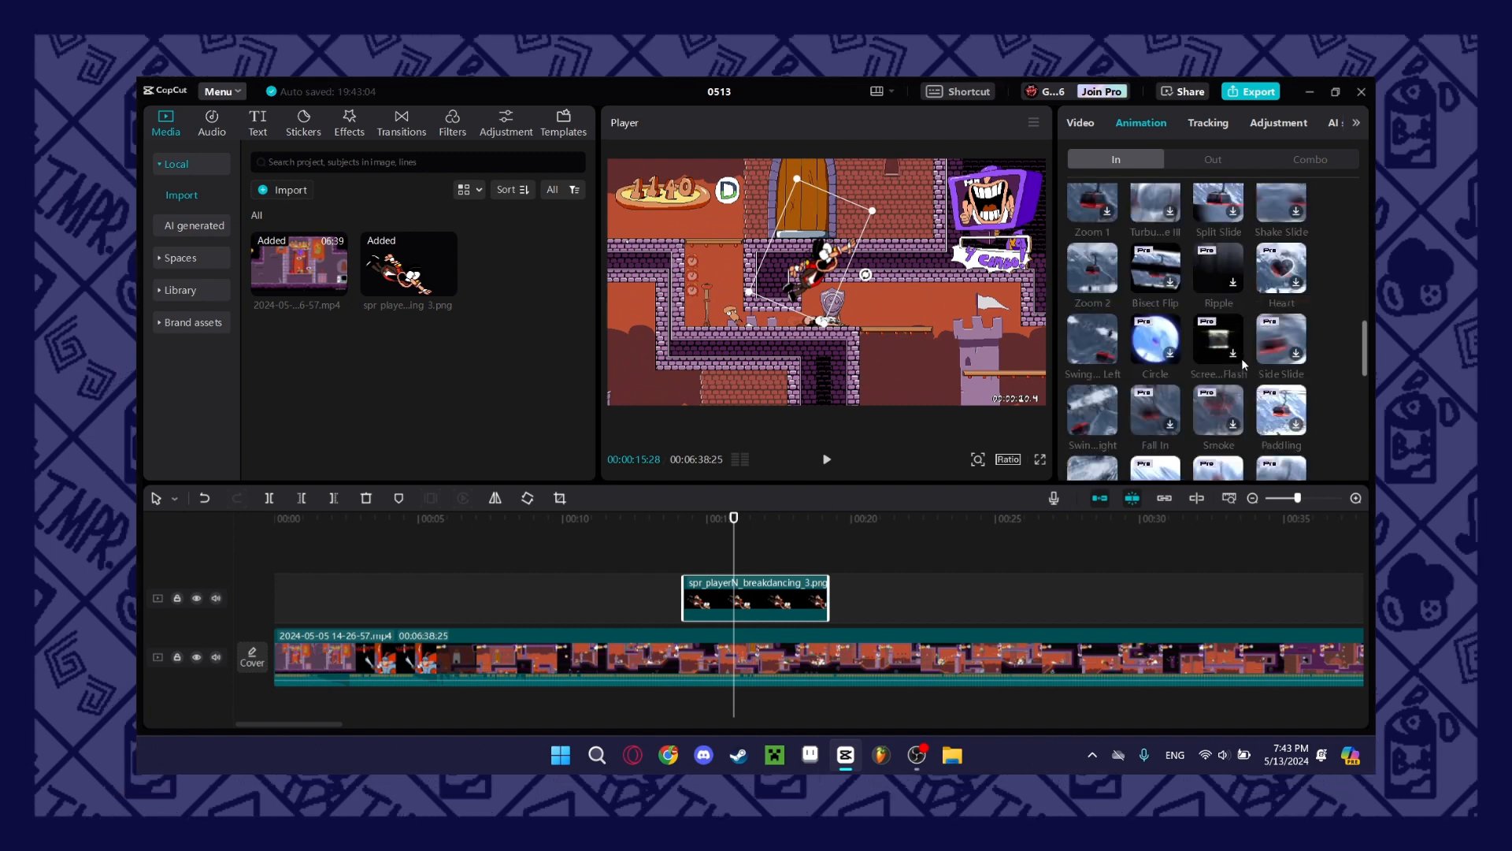
scroll(1284, 339, "down", 3)
left_click(1284, 340)
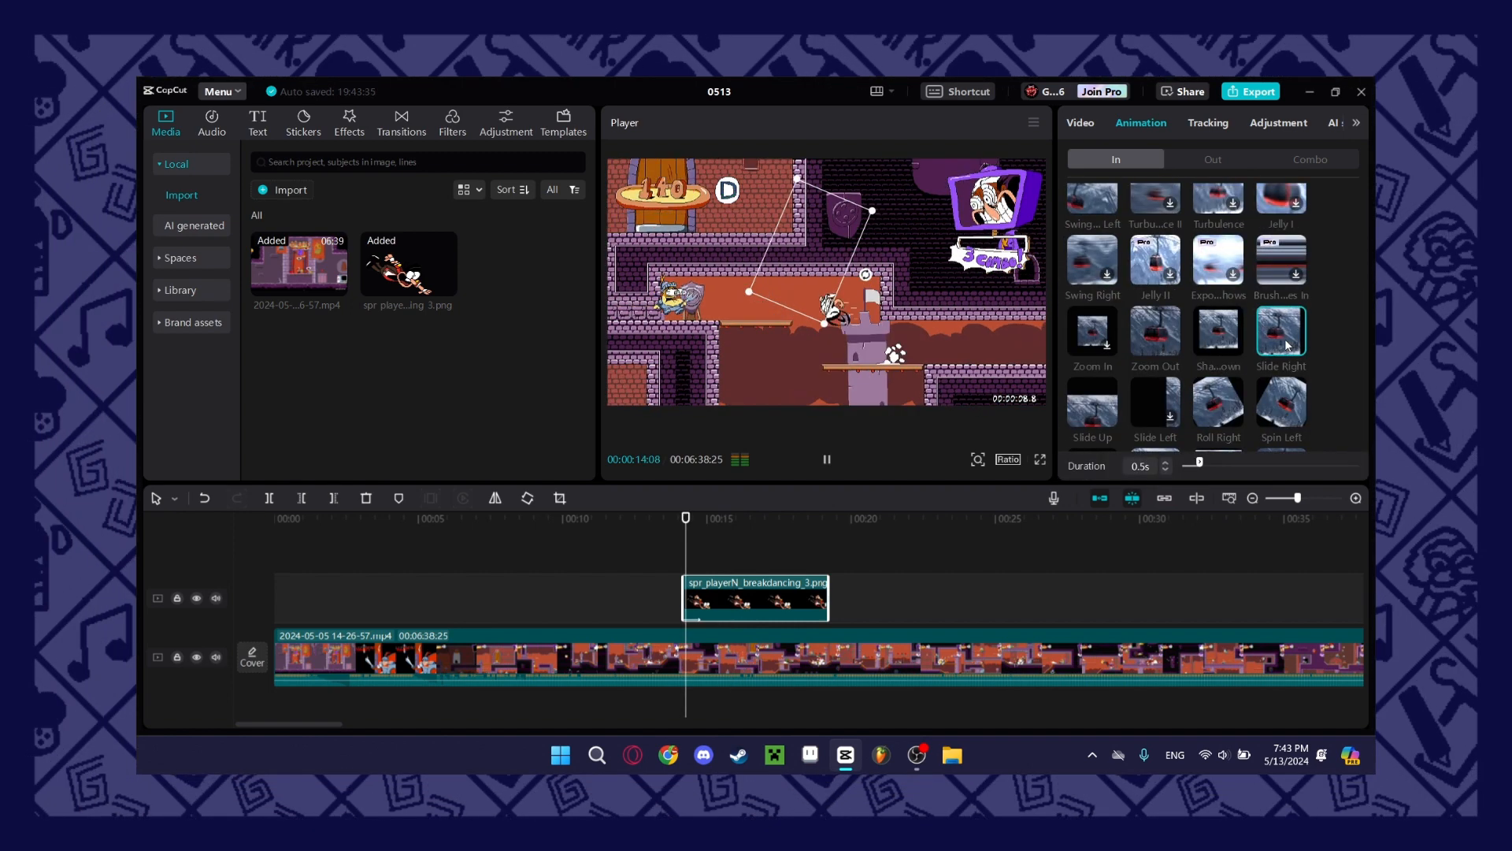
Apply the Slide Right Out animation to the sprite for 0.5 s and play the clip from its start.
left_click(1201, 158)
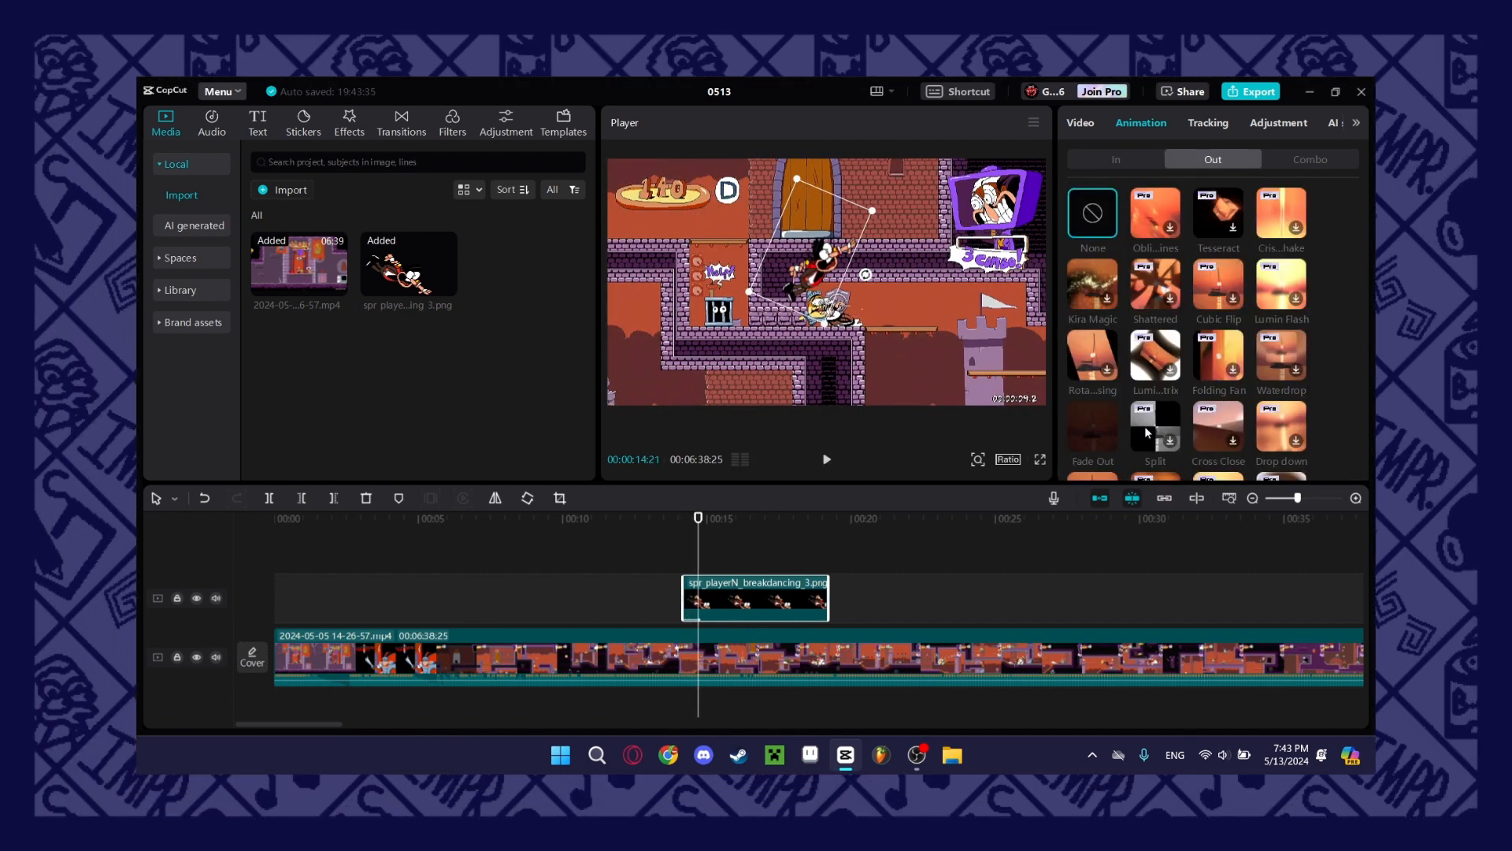
scroll(1119, 341, "down", 5)
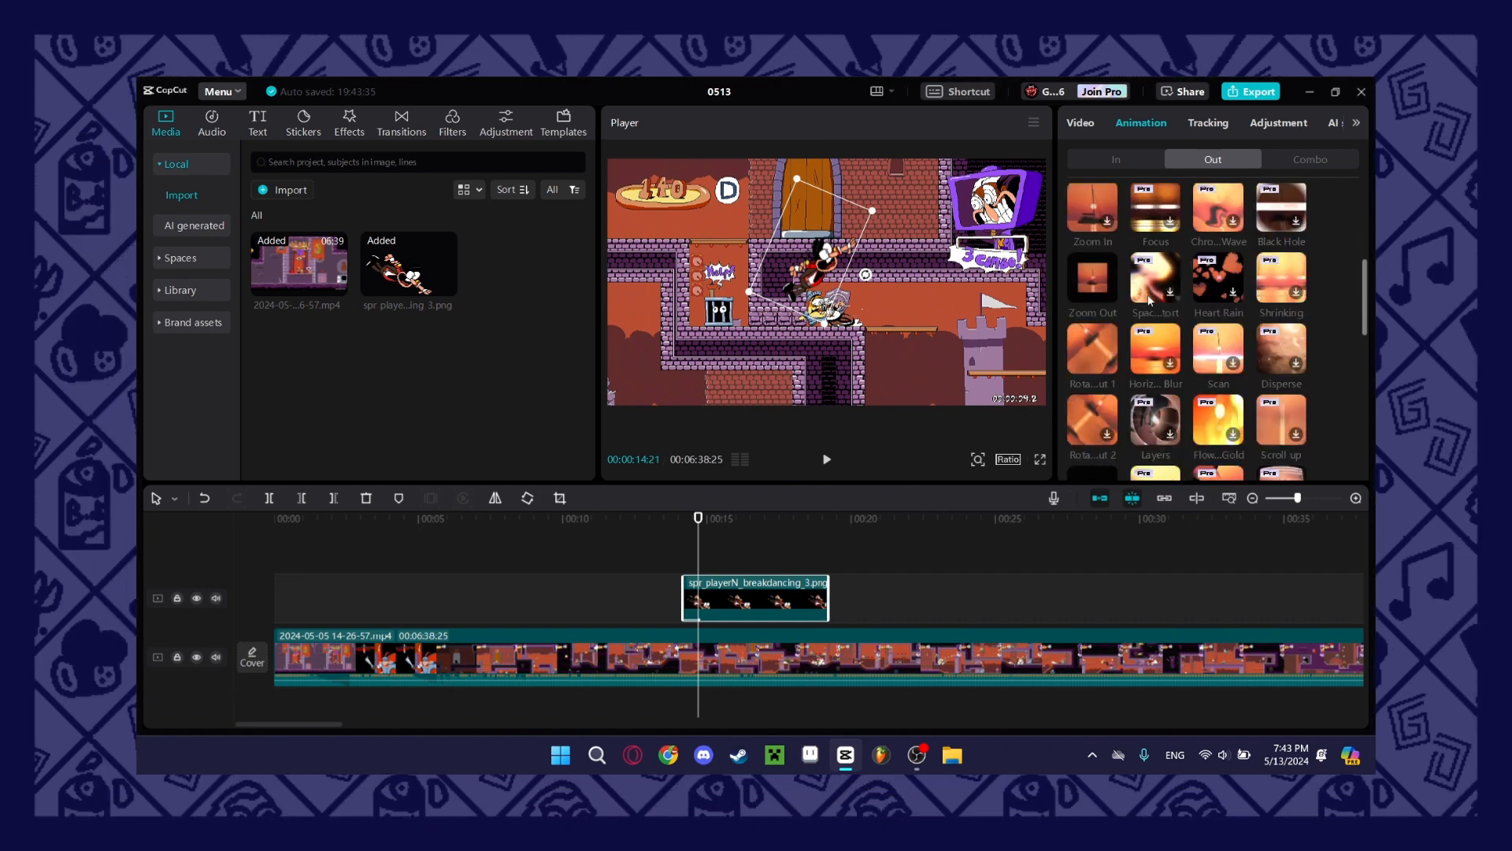
scroll(1194, 335, "down", 3)
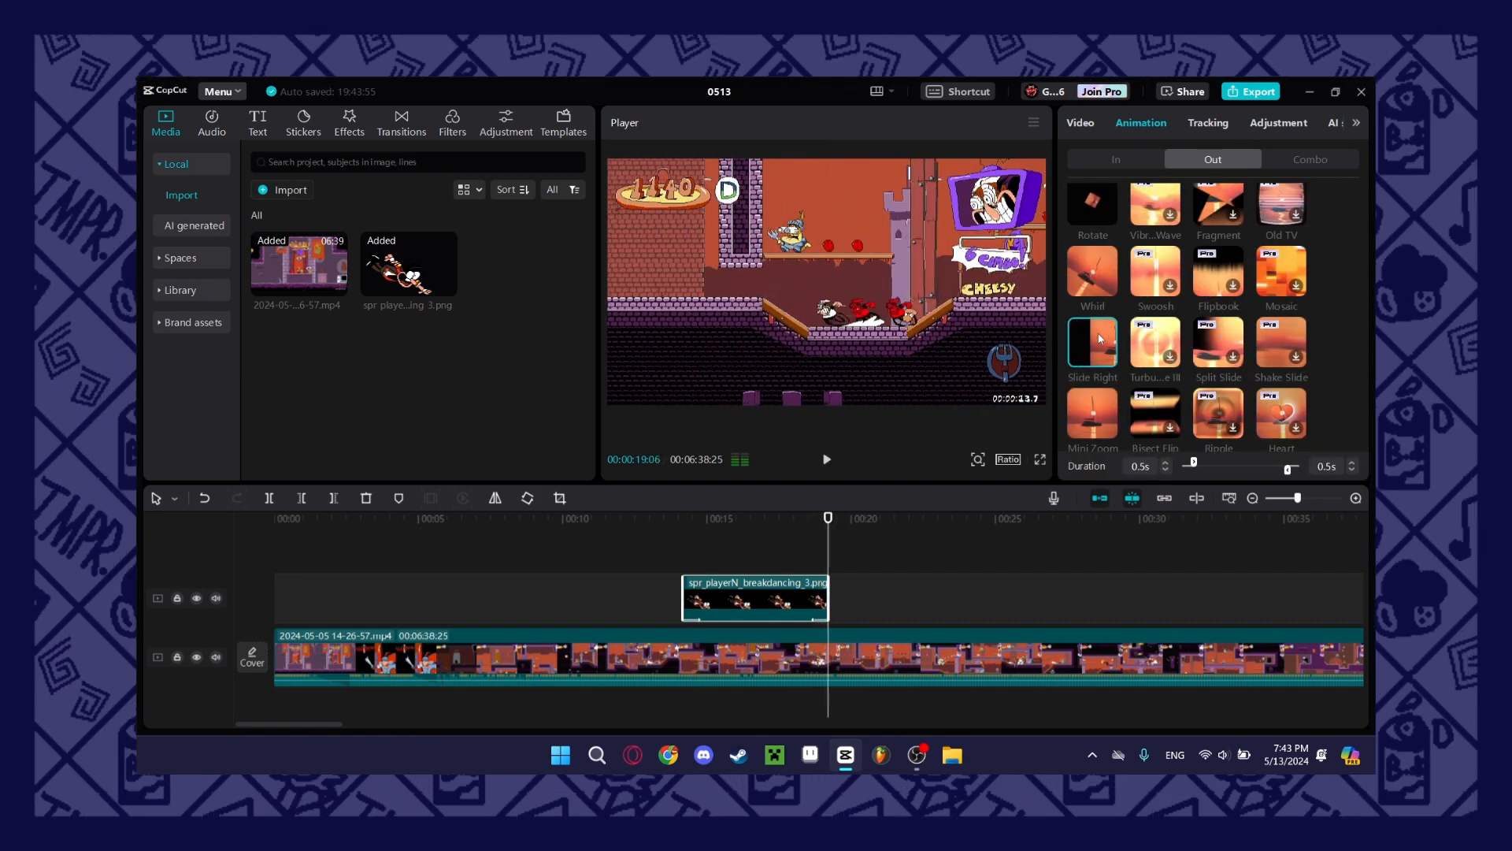
left_click(683, 546)
key("space")
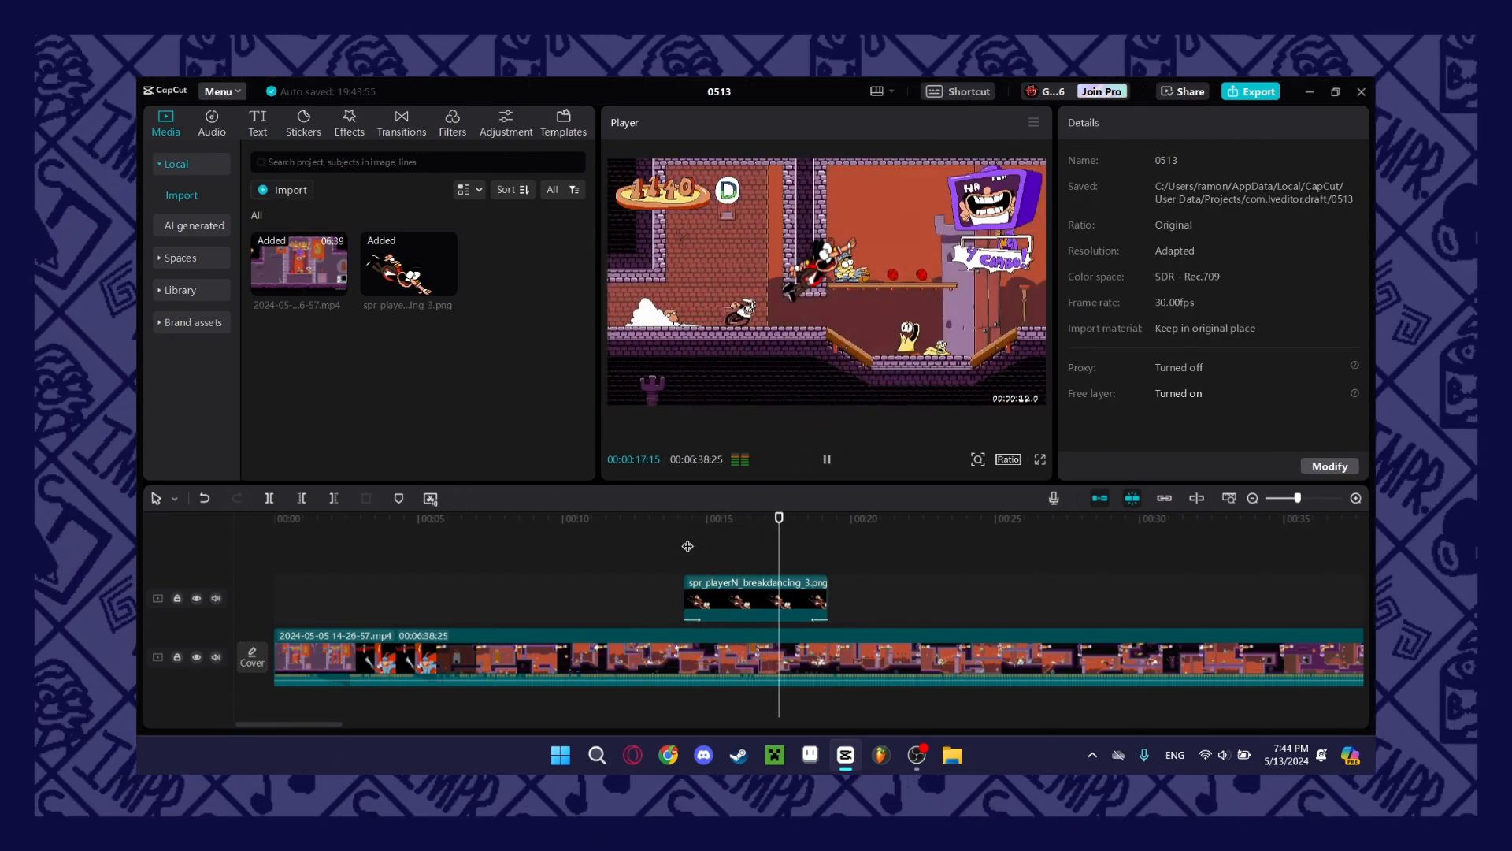
key("space")
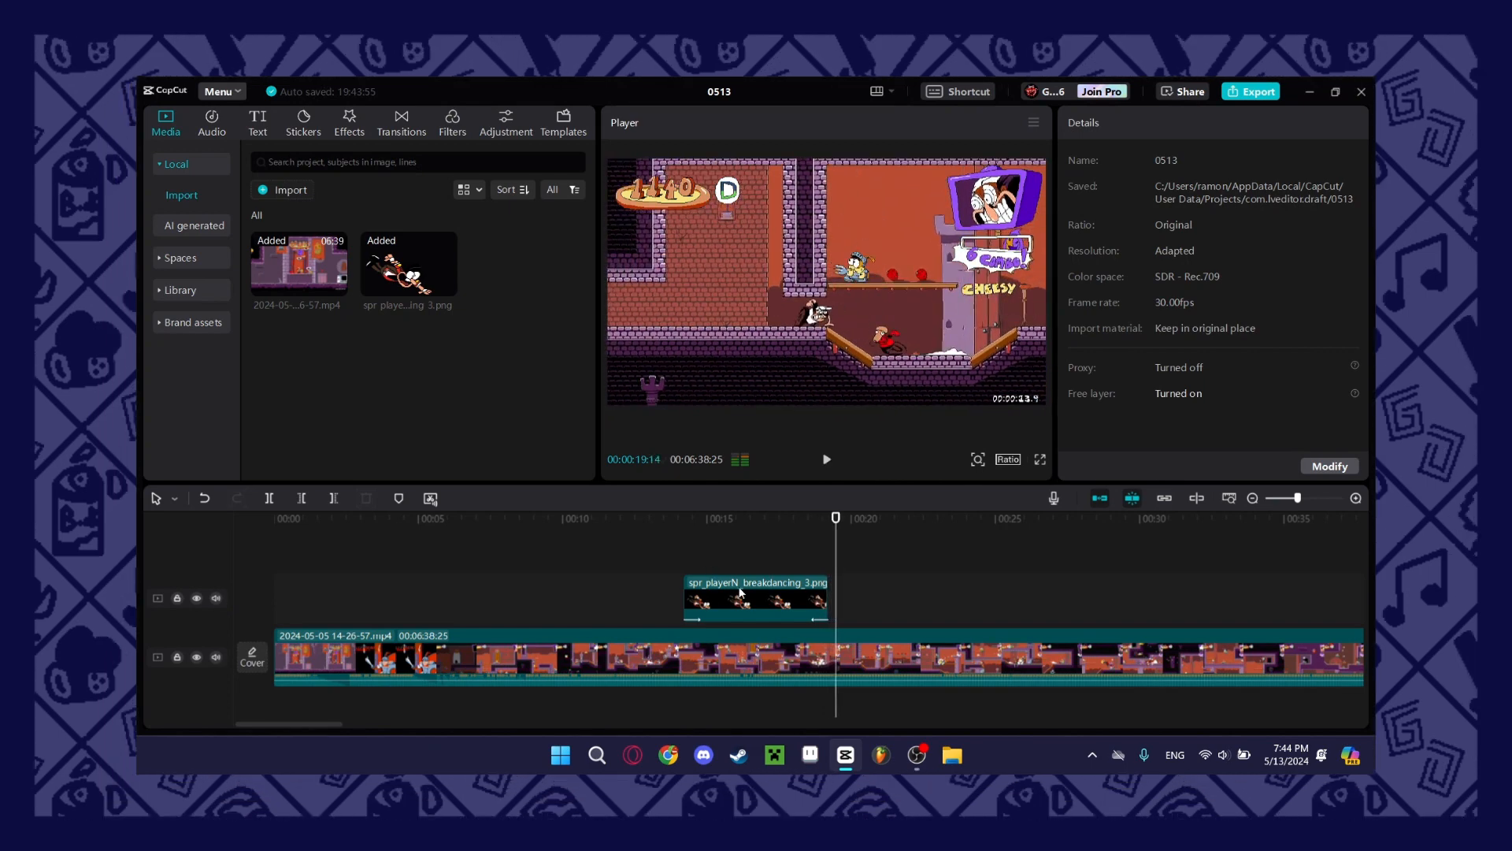
Lengthen the sprite's Out animation to 1.5 s.
left_click(728, 598)
left_click(1146, 124)
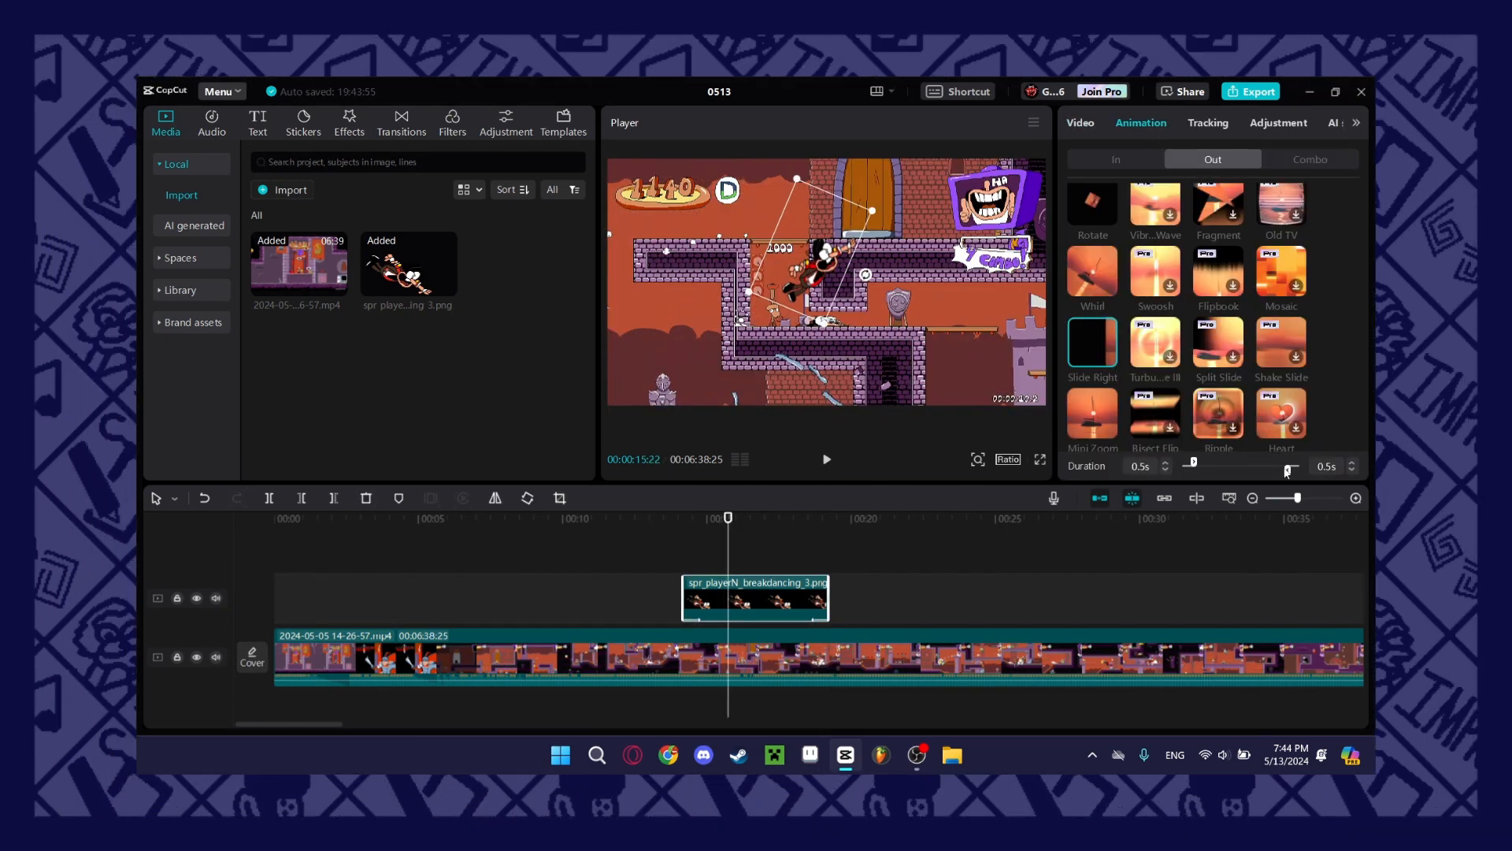
mouse_move(1289, 472)
left_mouse_down()
mouse_move(1265, 478)
mouse_move(1292, 475)
left_mouse_up()
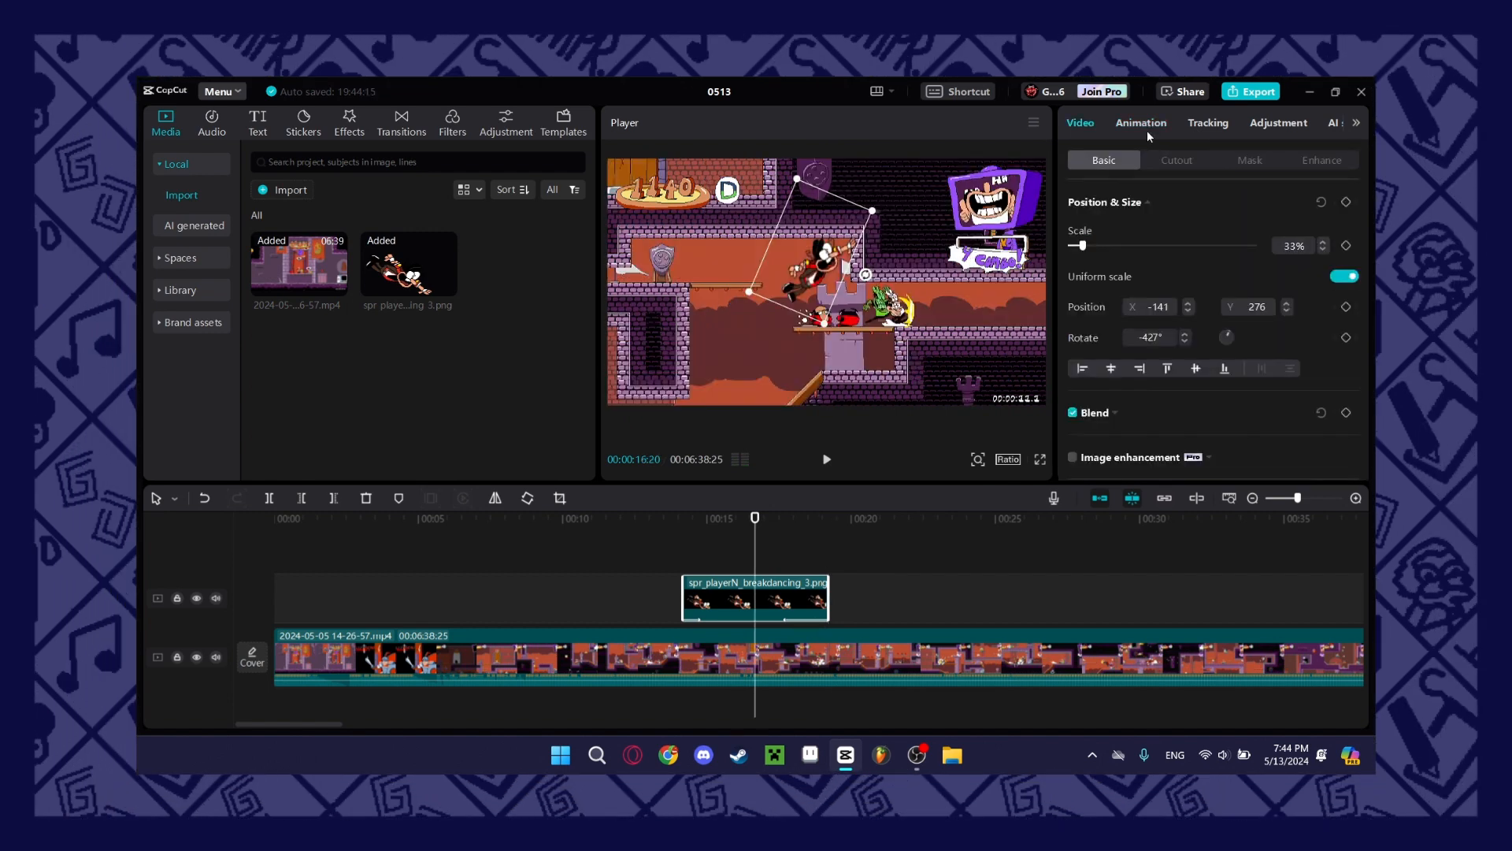
Remove both the Out and In animations from the sprite clip.
left_click(1147, 126)
scroll(1175, 349, "up", 3)
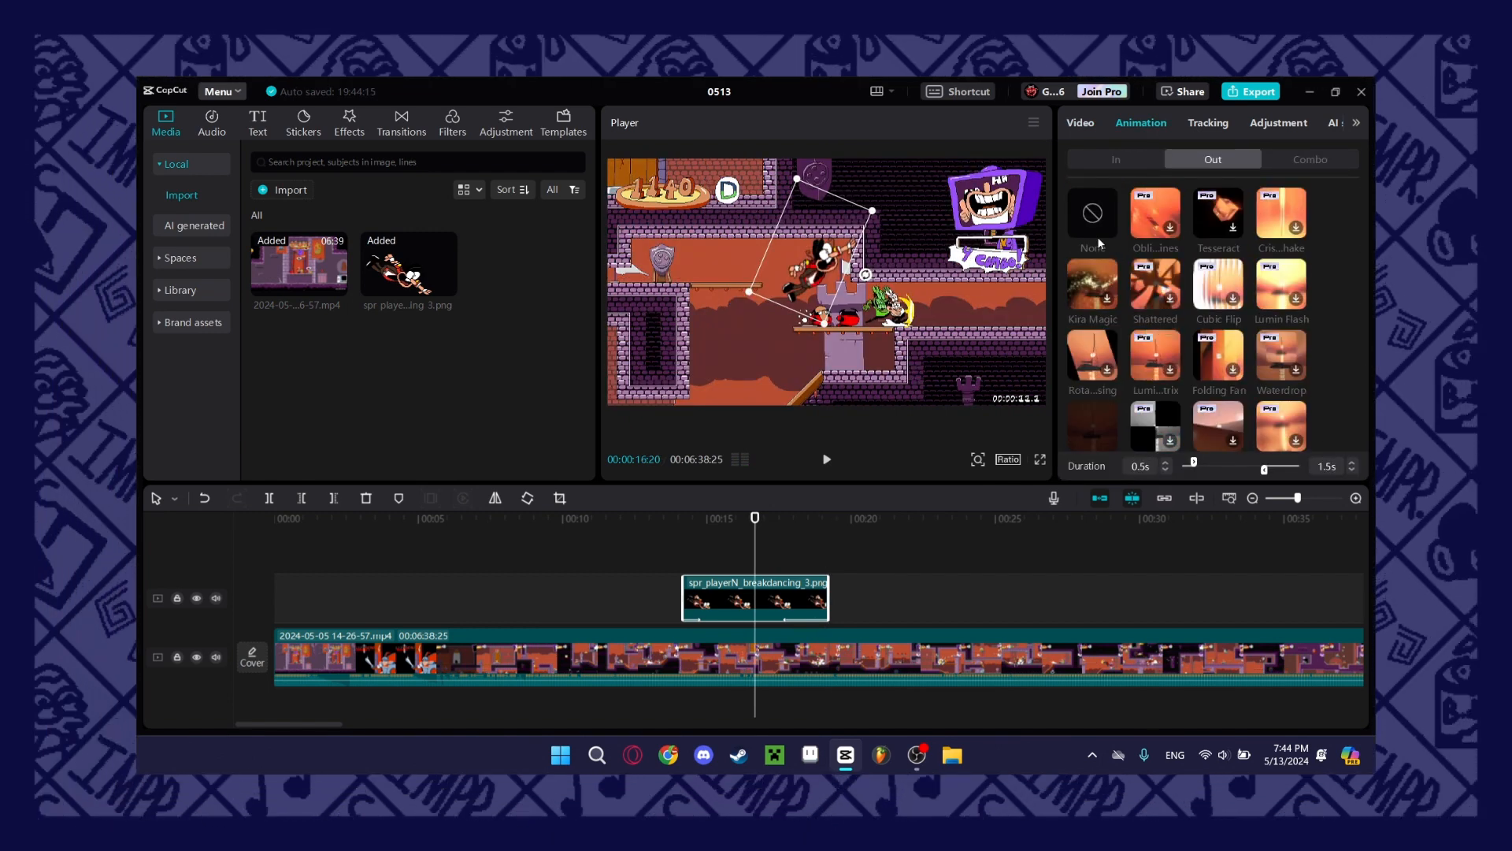
left_click(1116, 159)
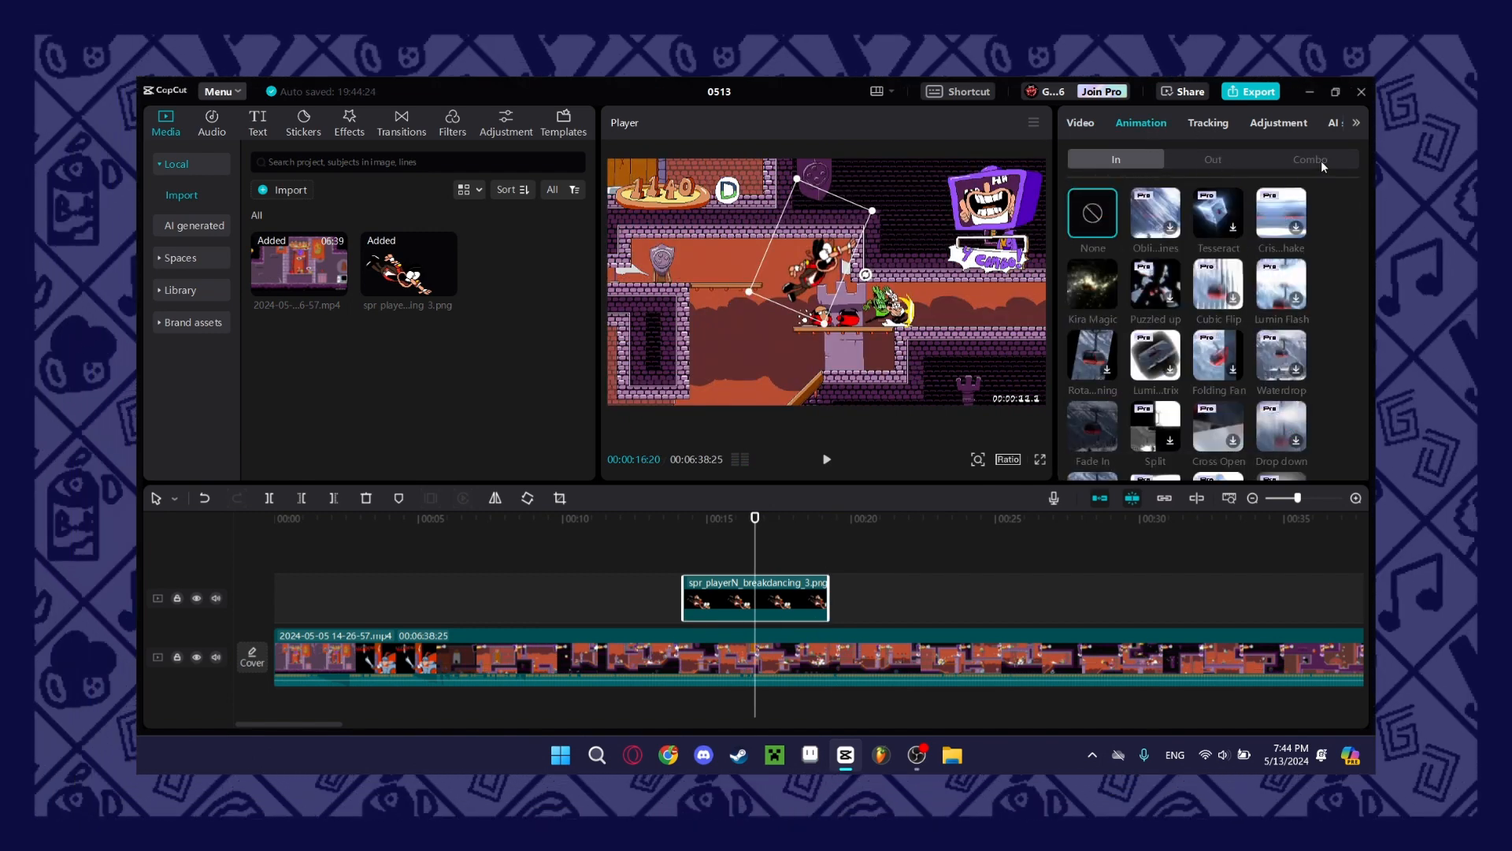
Try the Pendulum 2 Combo animation on the sprite with its duration shortened to 1.0 s, and remove it.
left_click(1317, 160)
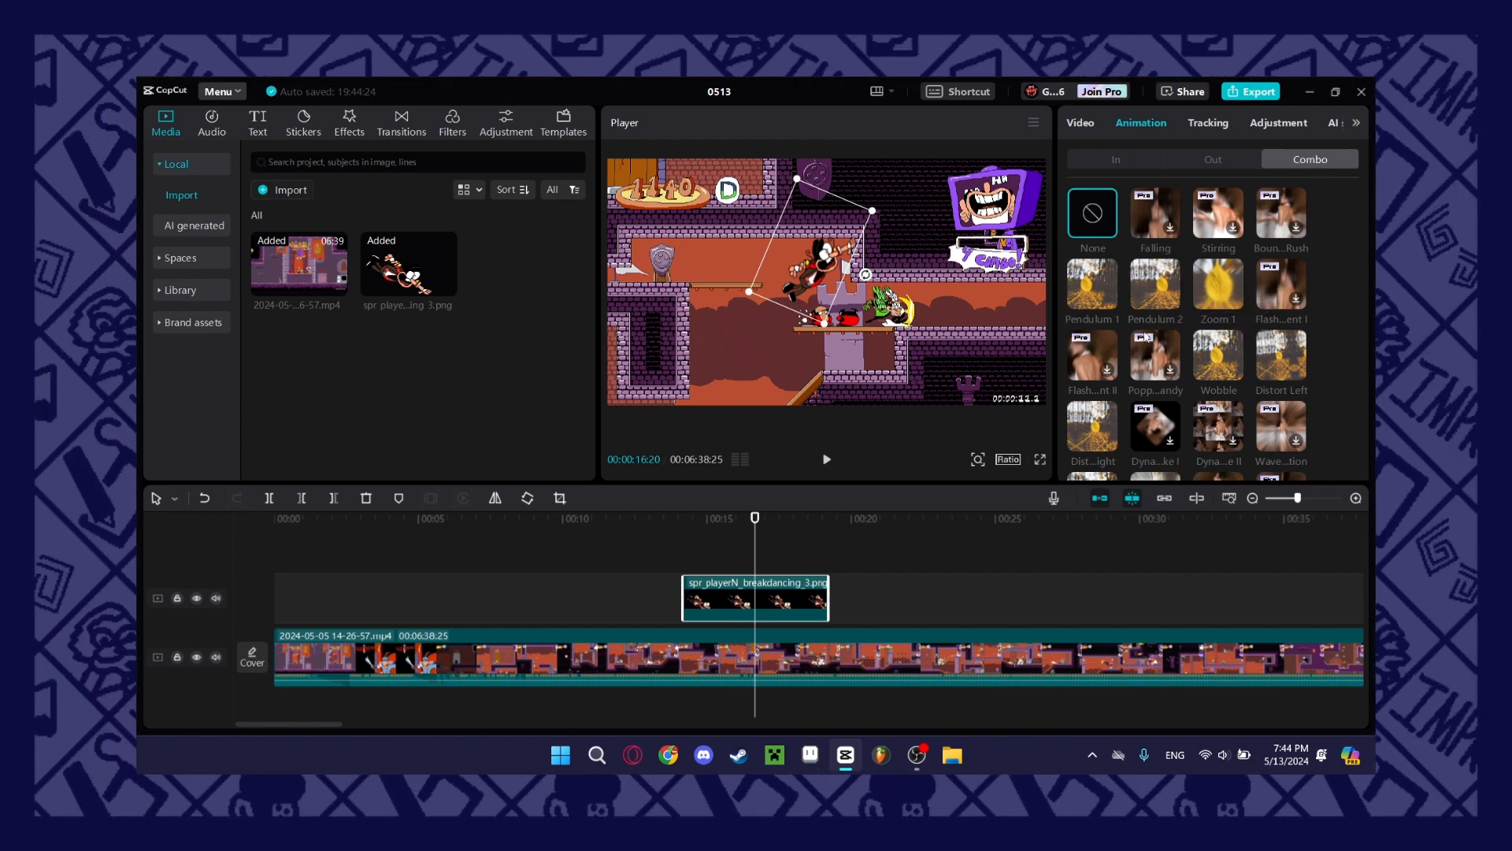
left_click(1167, 296)
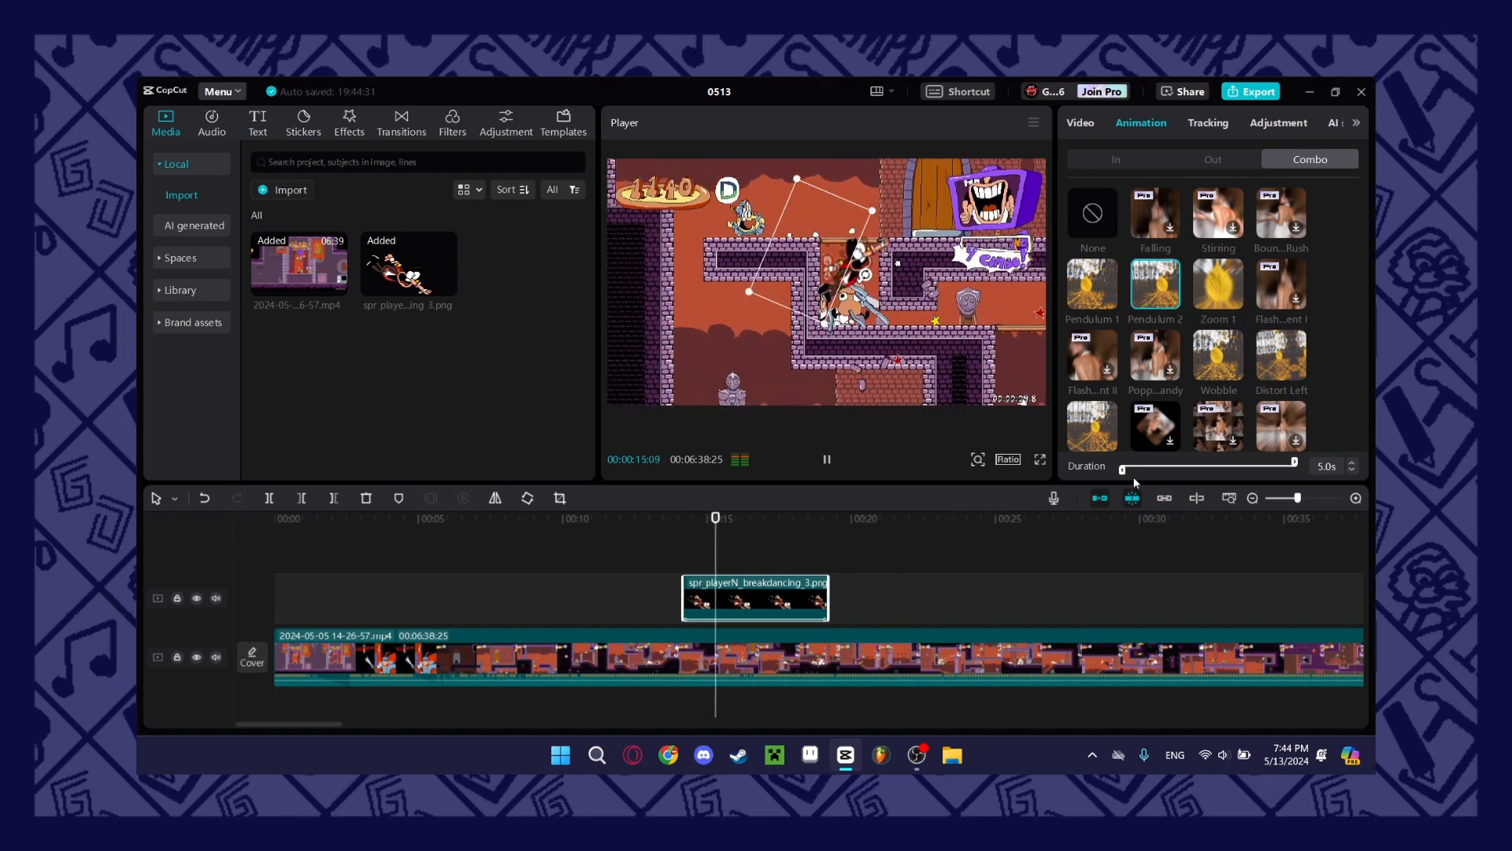
left_click_drag(1125, 473, 1185, 471)
left_click_drag(1292, 464, 1218, 471)
left_click(1092, 213)
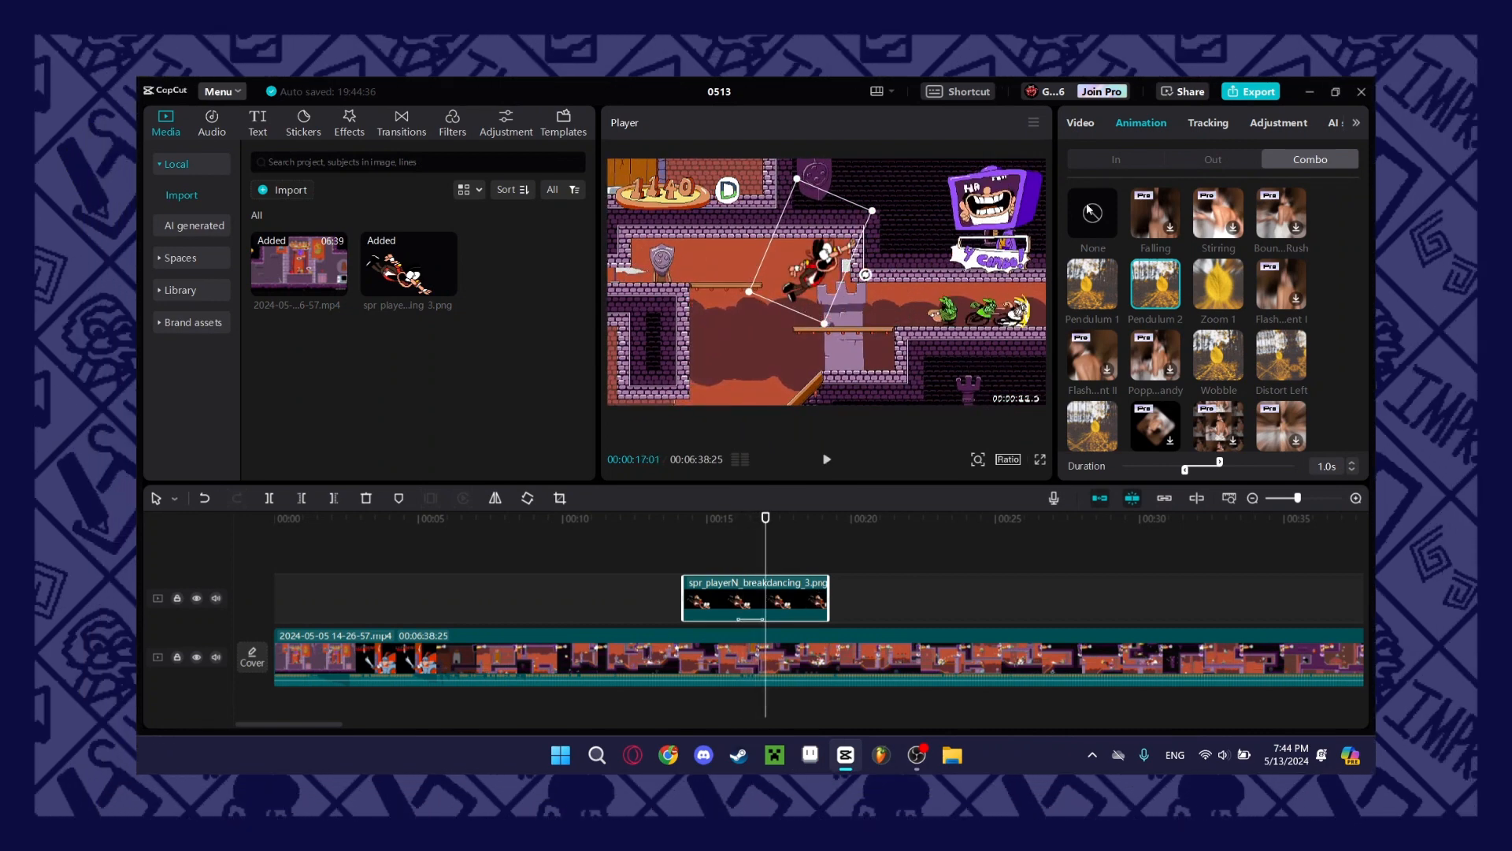
Park the playhead at 00:00:14:15 near the sprite clip's start and select the sprite with its basic video settings open.
left_click(1094, 125)
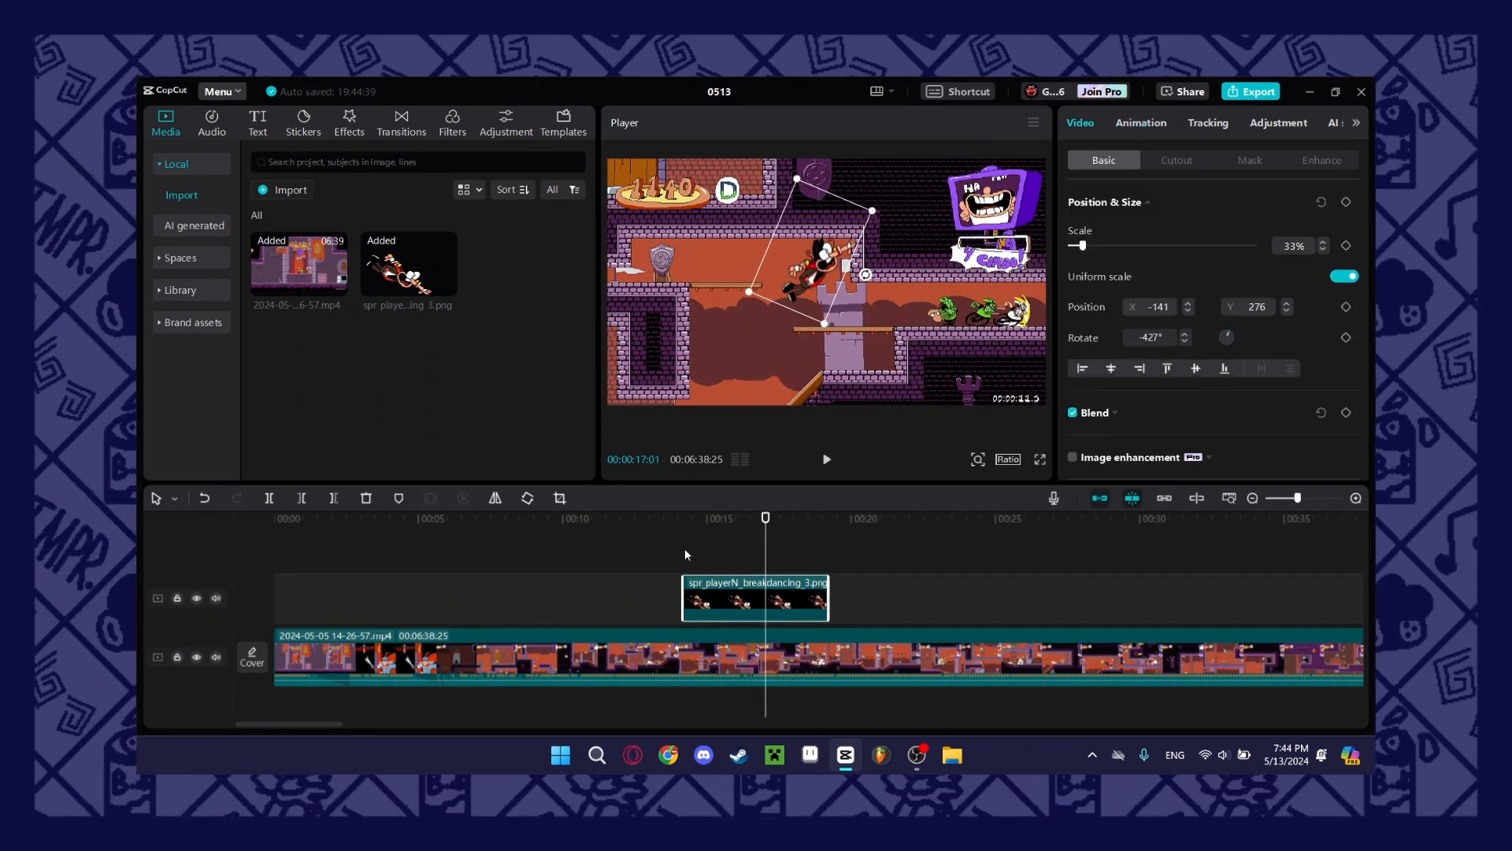
left_click(685, 549)
left_click(692, 552)
left_click(709, 599)
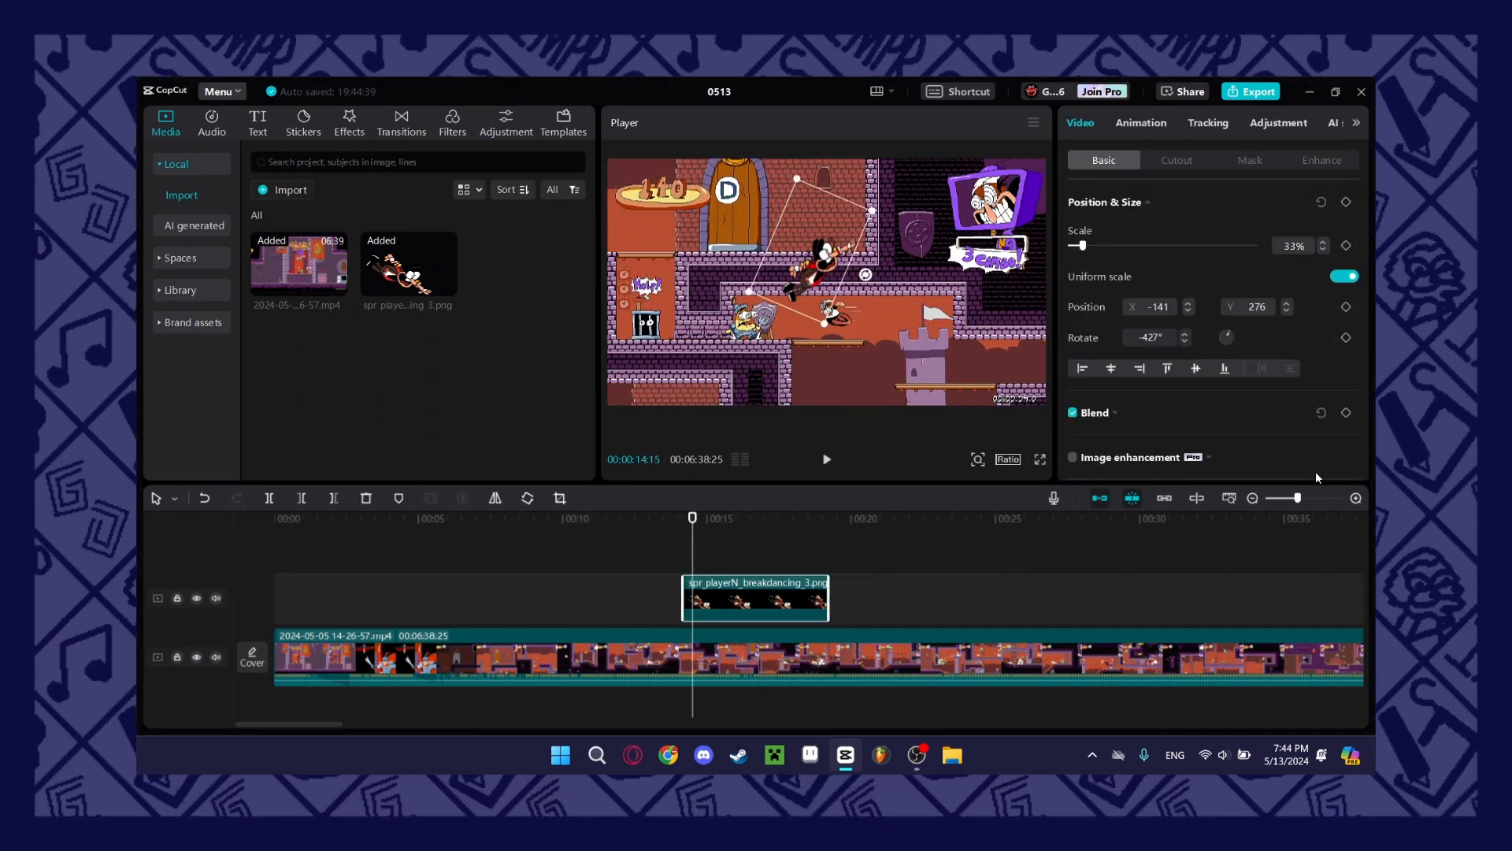
Move the sprite slightly to X -156, Y 237, try rotating it to about -683°, and undo that rotation.
left_click(1355, 498)
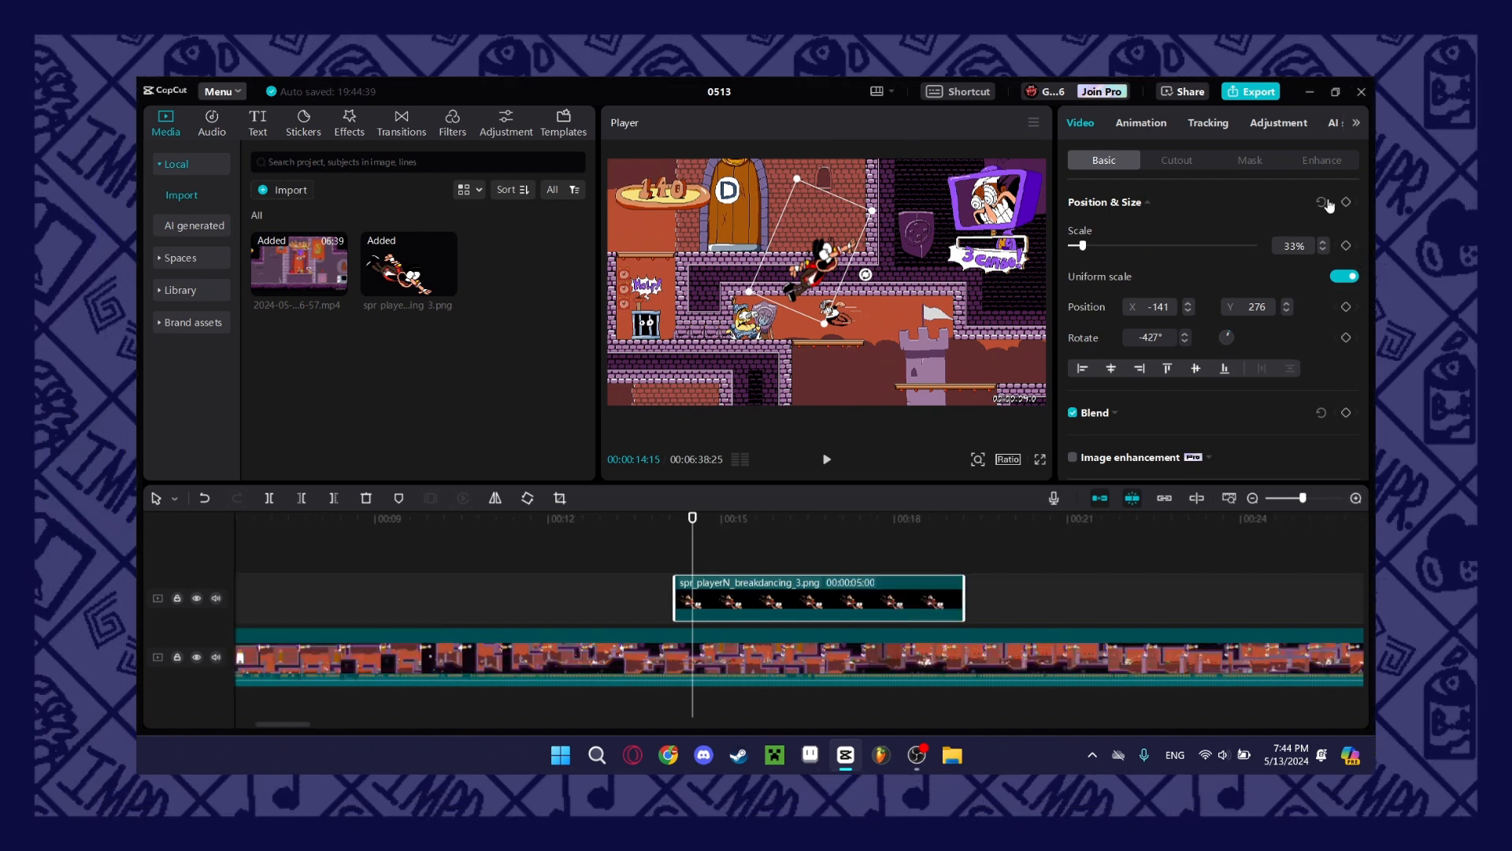
mouse_move(815, 248)
left_mouse_down()
mouse_move(883, 329)
mouse_move(837, 229)
mouse_move(814, 252)
left_mouse_up()
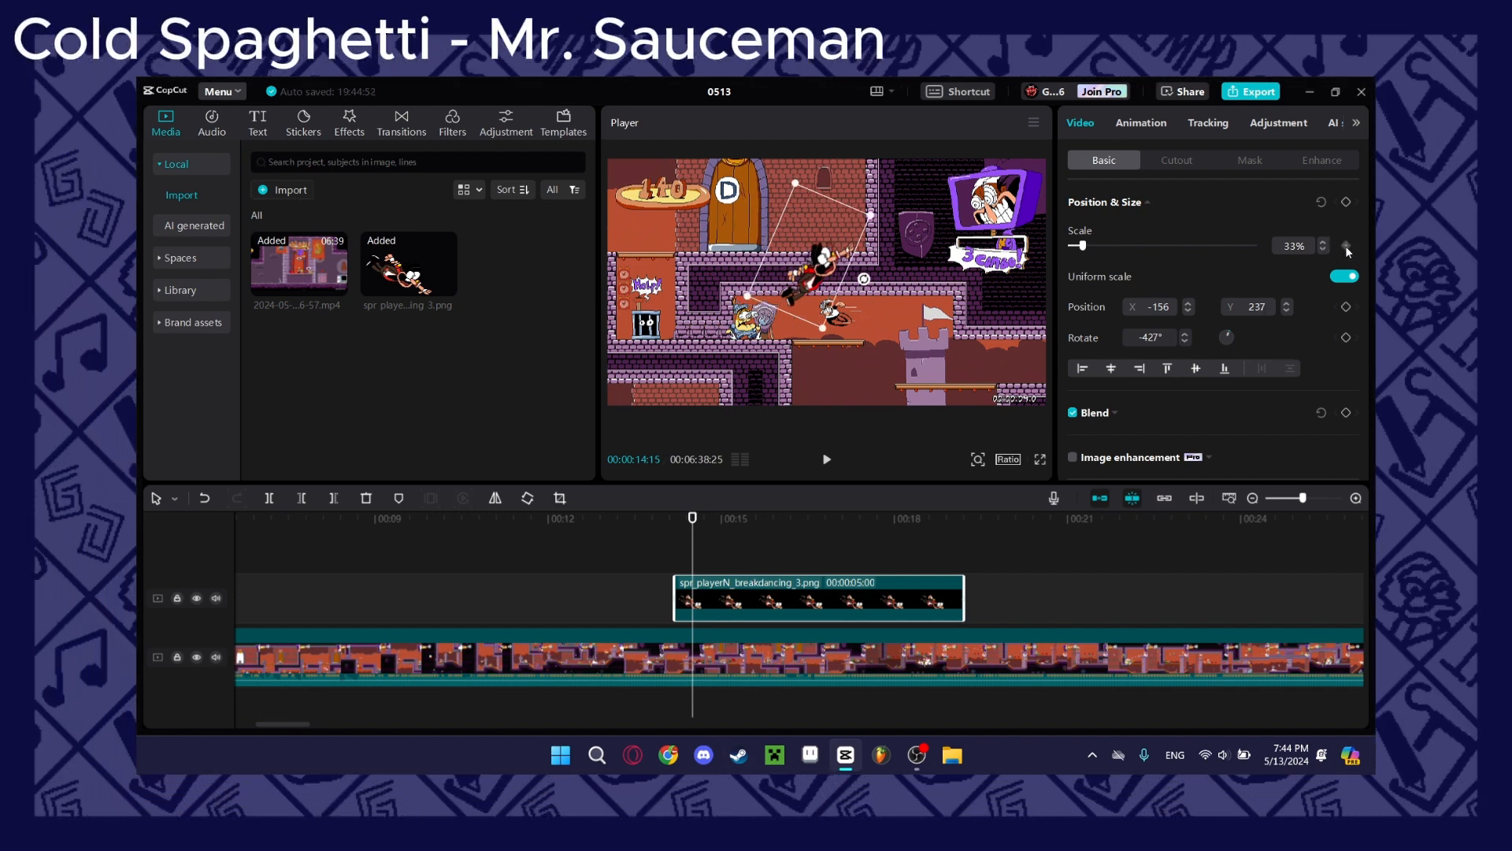
left_click_drag(1243, 328, 1292, 367)
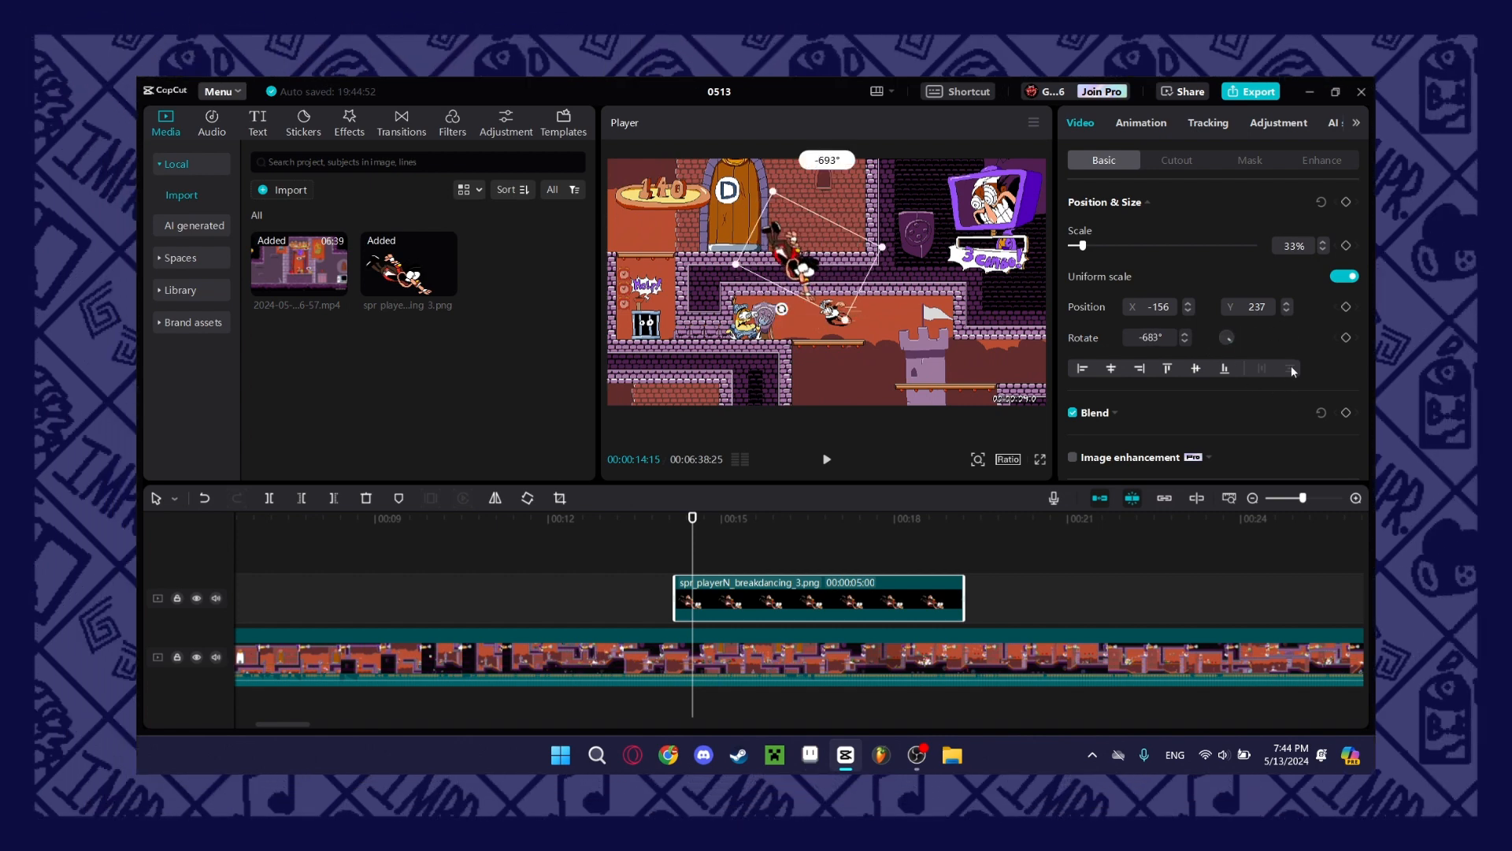
key("ctrl+z")
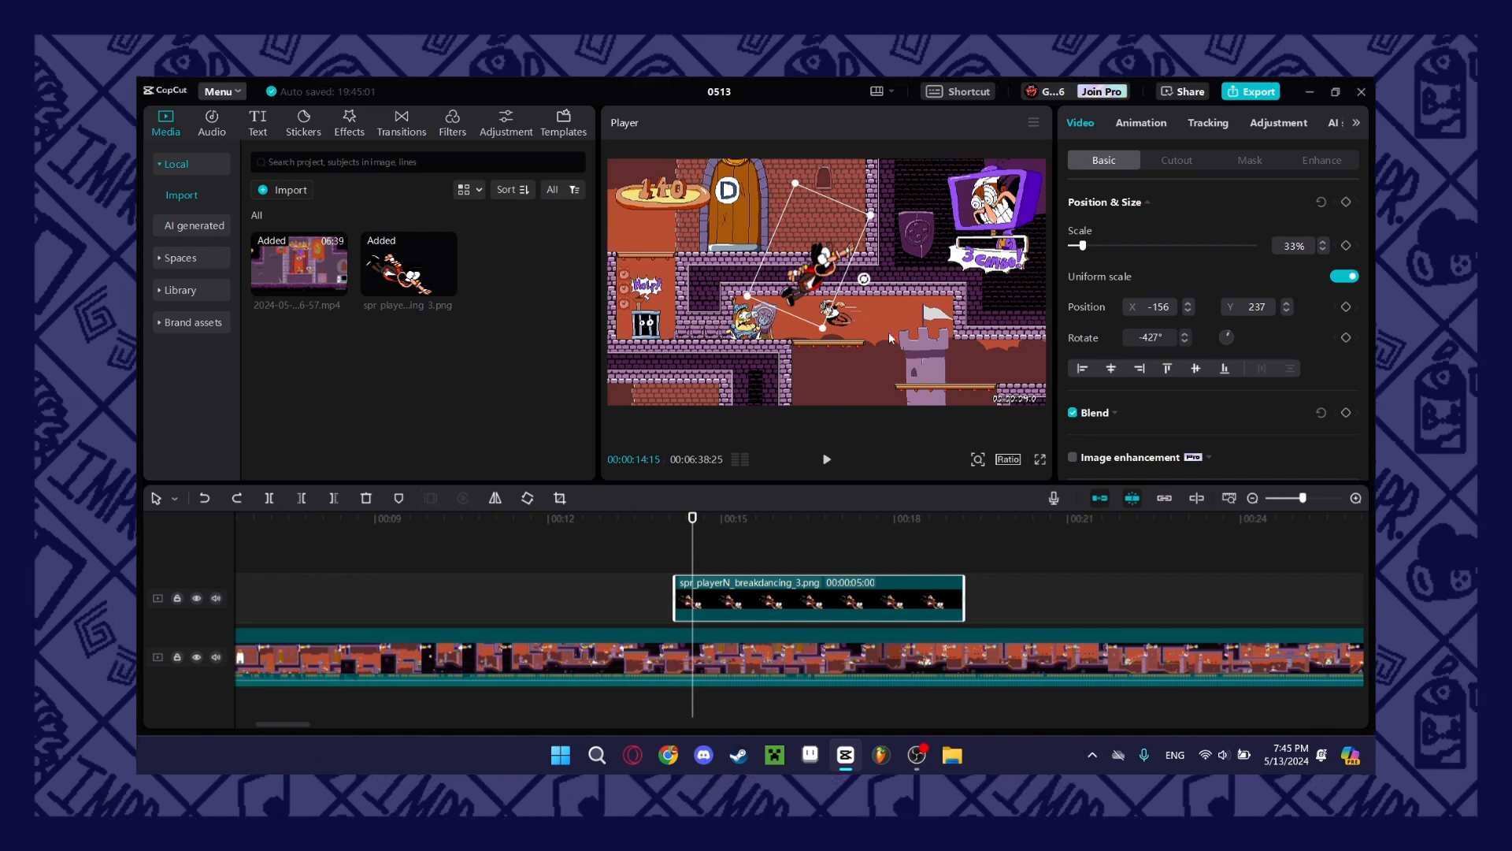
Keyframe the sprite to hold at X -1520, Y 887 from 00:00:14:15 to 00:00:14:21 and reach X -403, Y -148 at 00:00:14:25.
left_click_drag(807, 264, 660, 201)
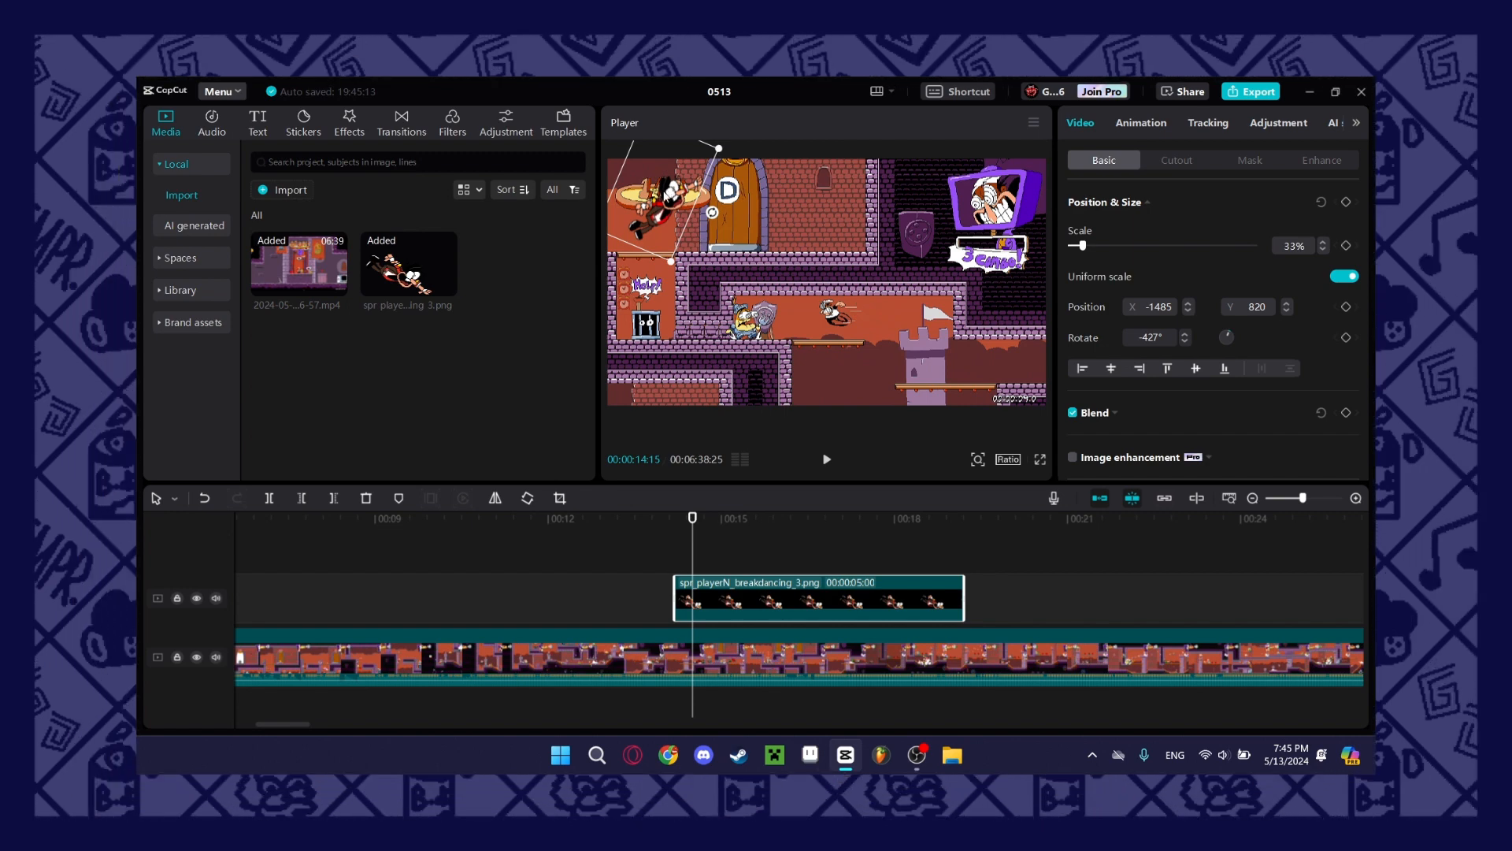
left_click_drag(684, 205, 1019, 359)
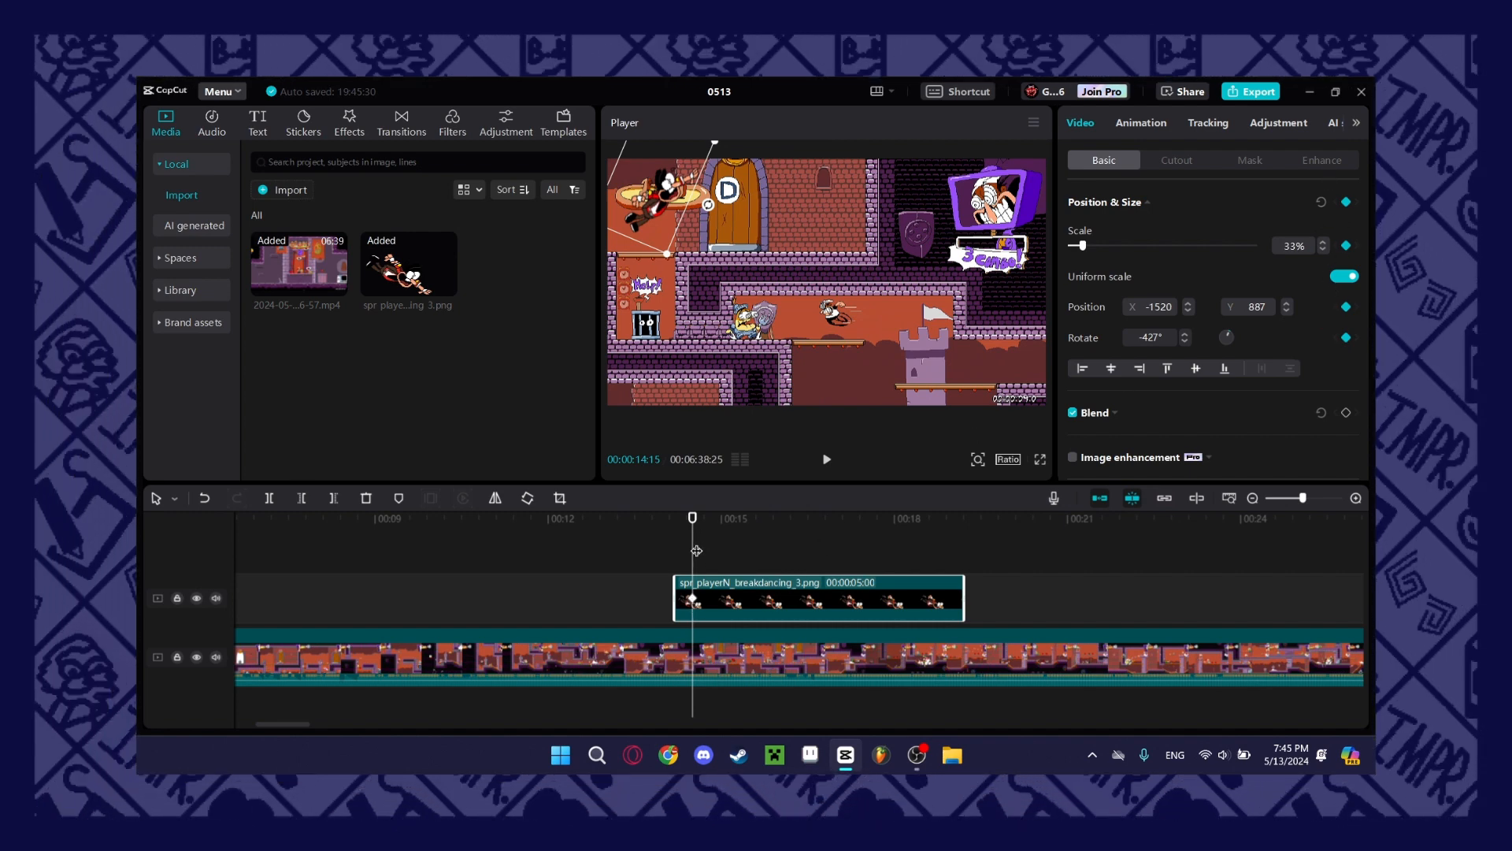
left_click_drag(696, 551, 704, 546)
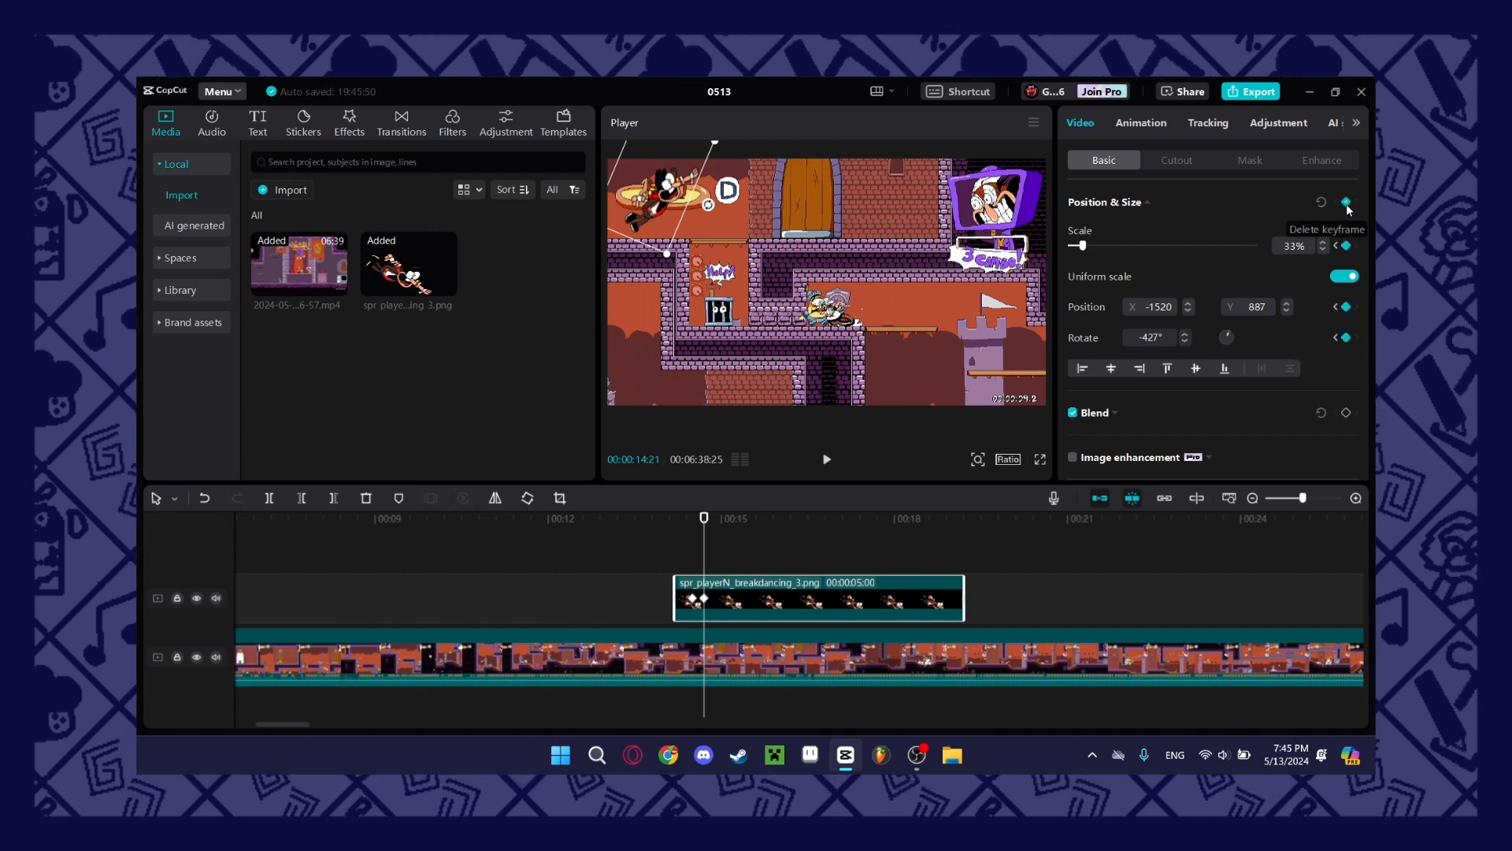
left_click_drag(707, 549, 711, 549)
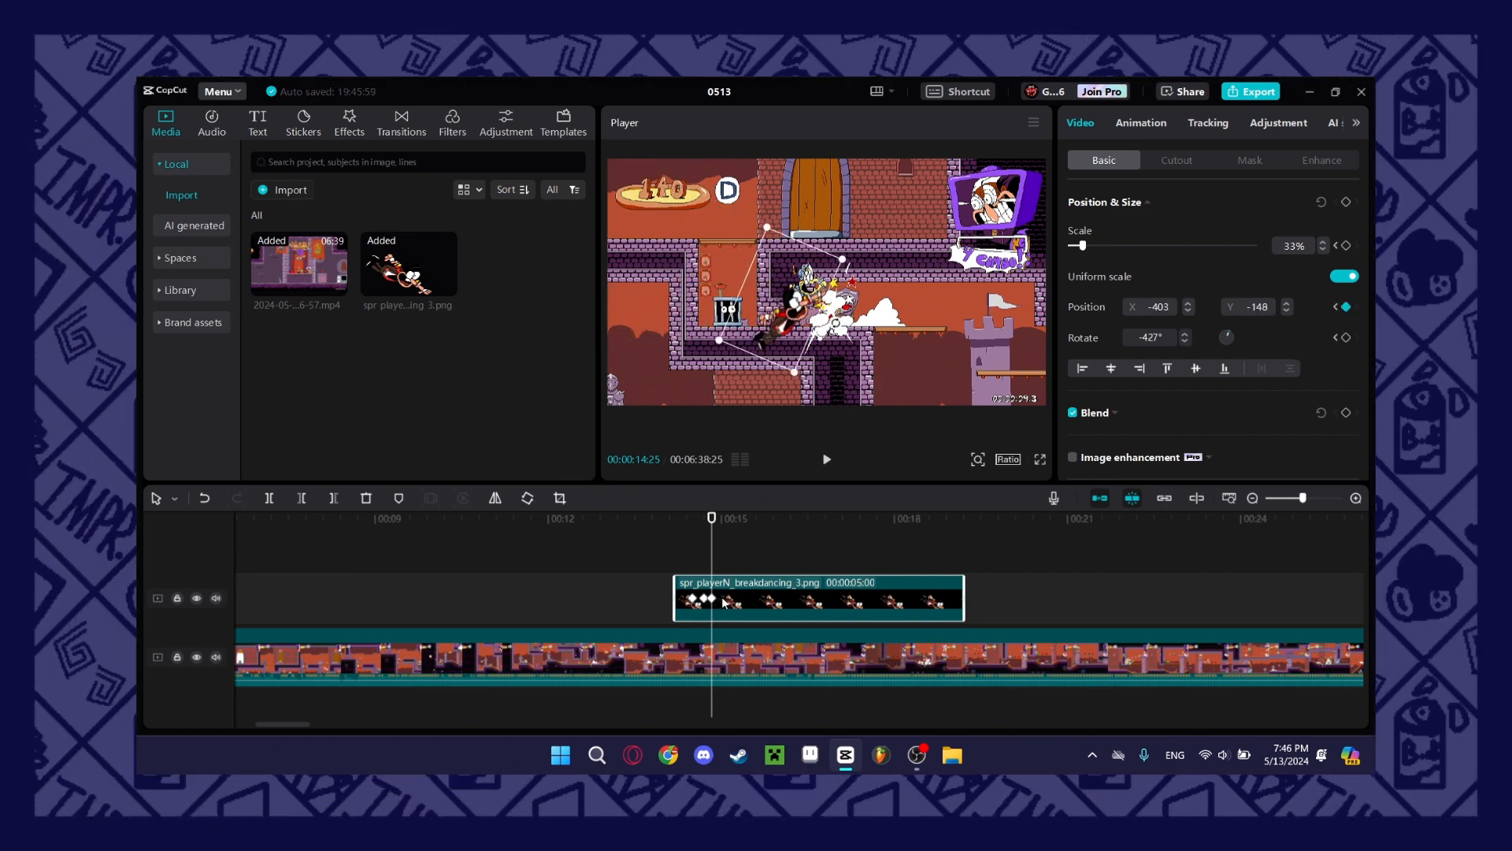
Play back the sprite's keyframed movement from just before the first keyframe to past the last one.
left_click(683, 545)
key("space")
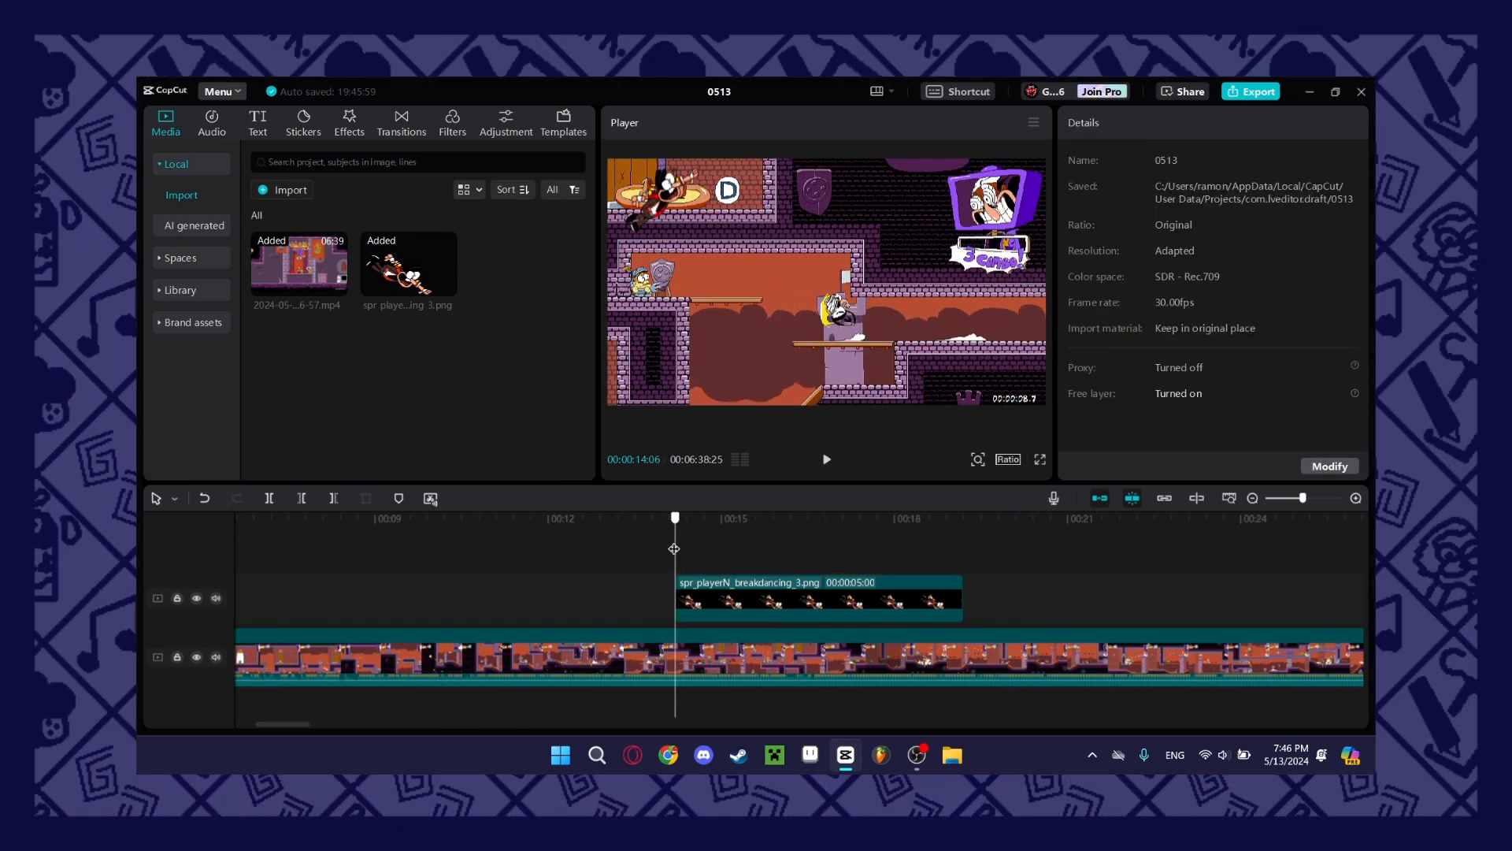
key("space")
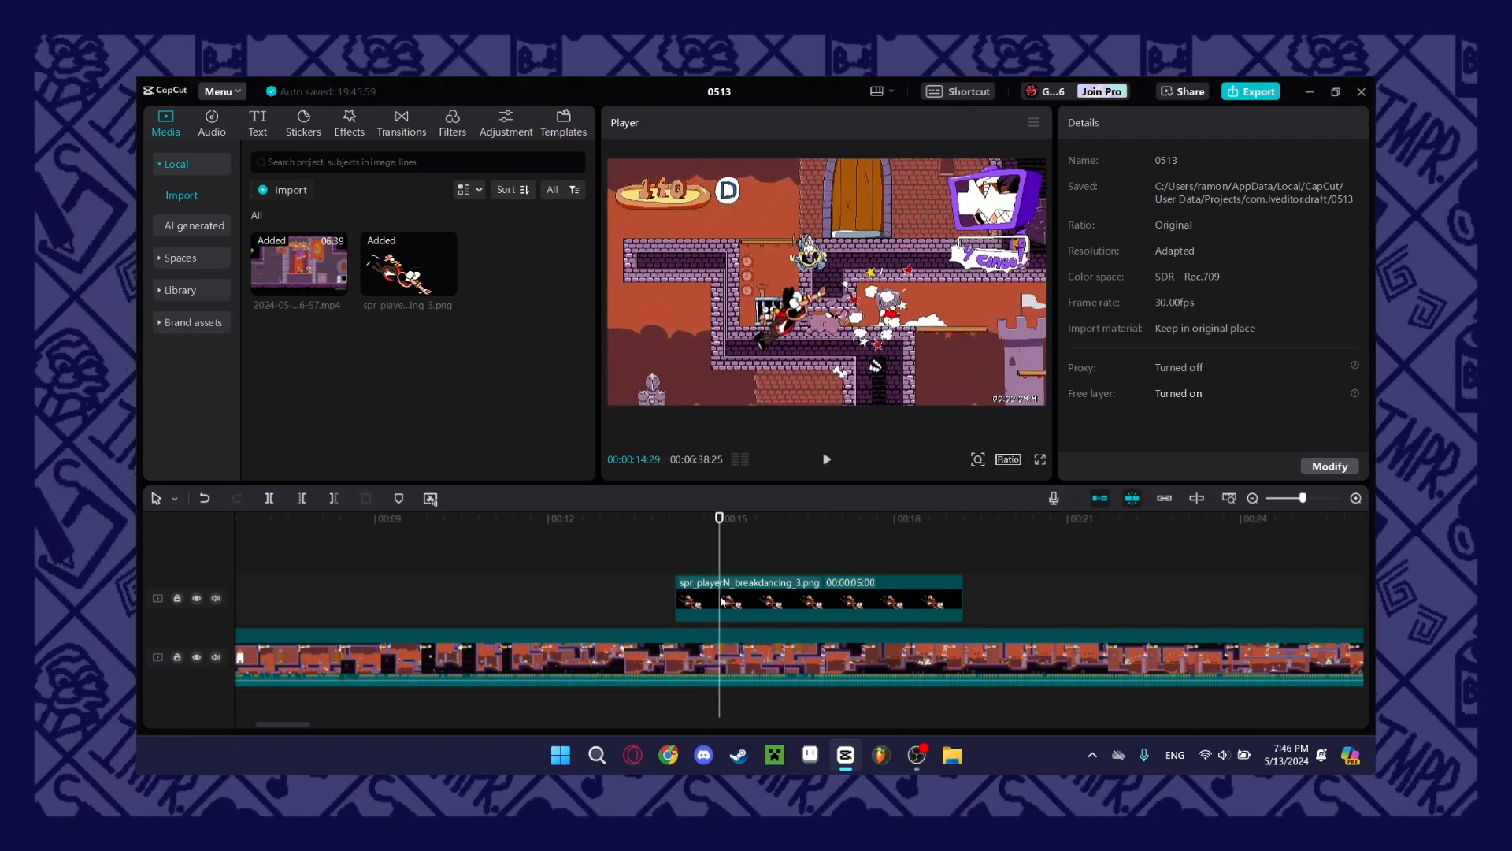
Select the sprite clip and inspect its keyframes at 00:00:14:21 and 00:00:14:25.
left_click(721, 600)
left_click(700, 555)
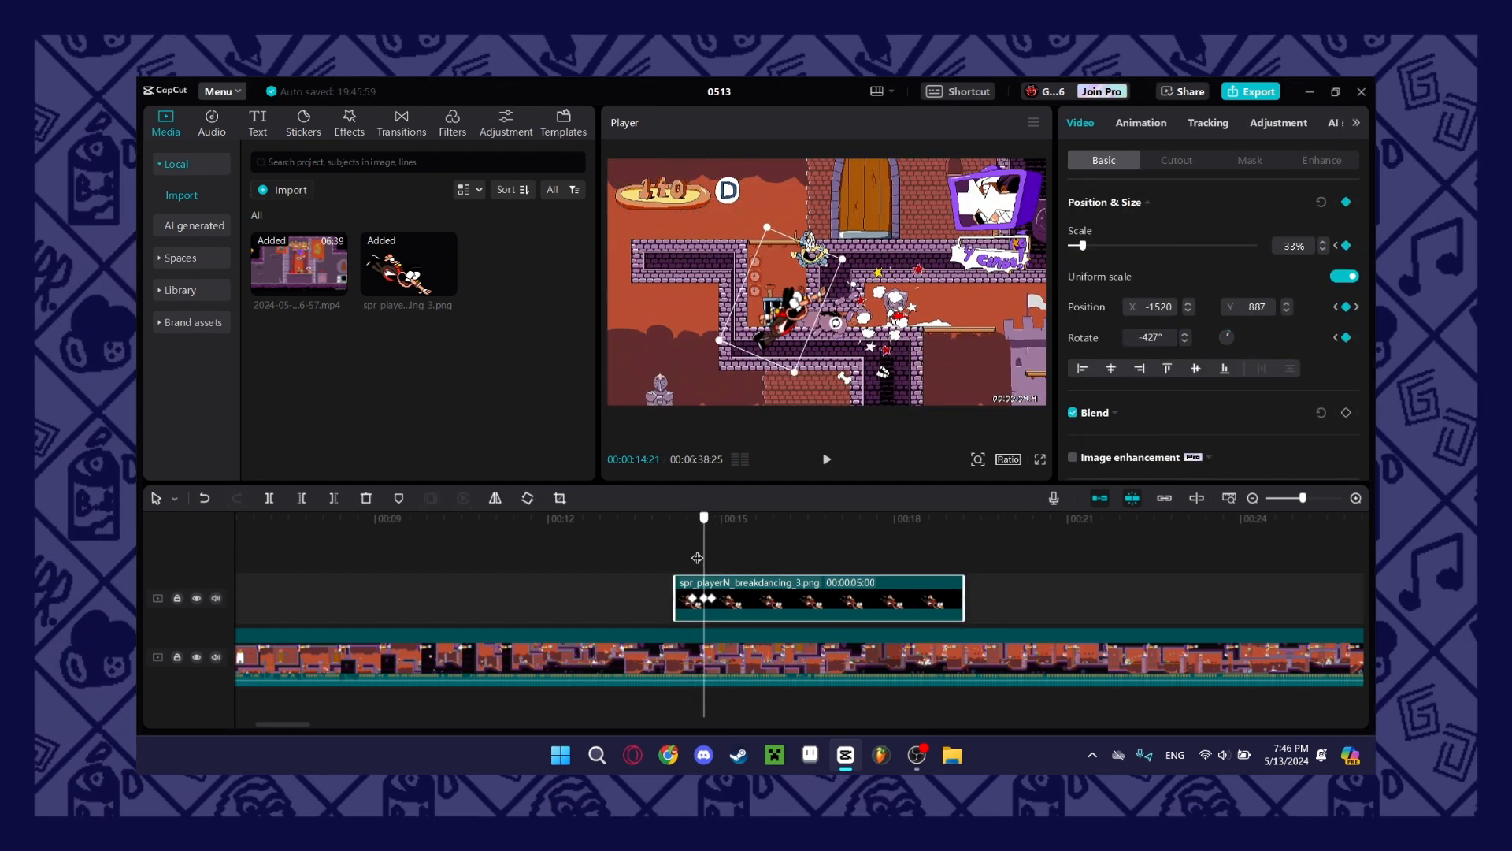
left_click(709, 556)
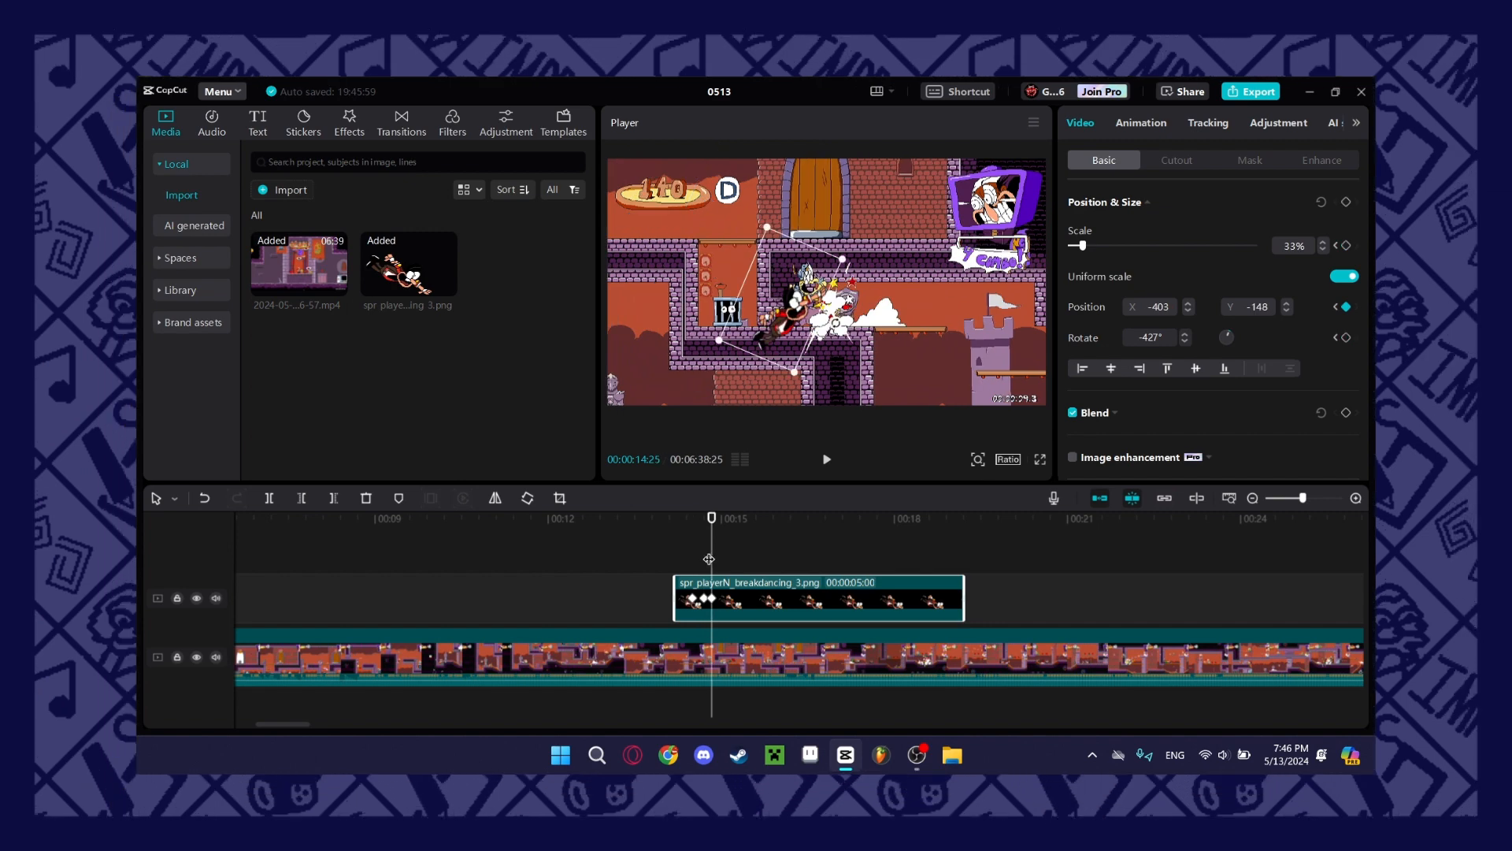
left_click(700, 561)
left_click(709, 597)
left_click(703, 598)
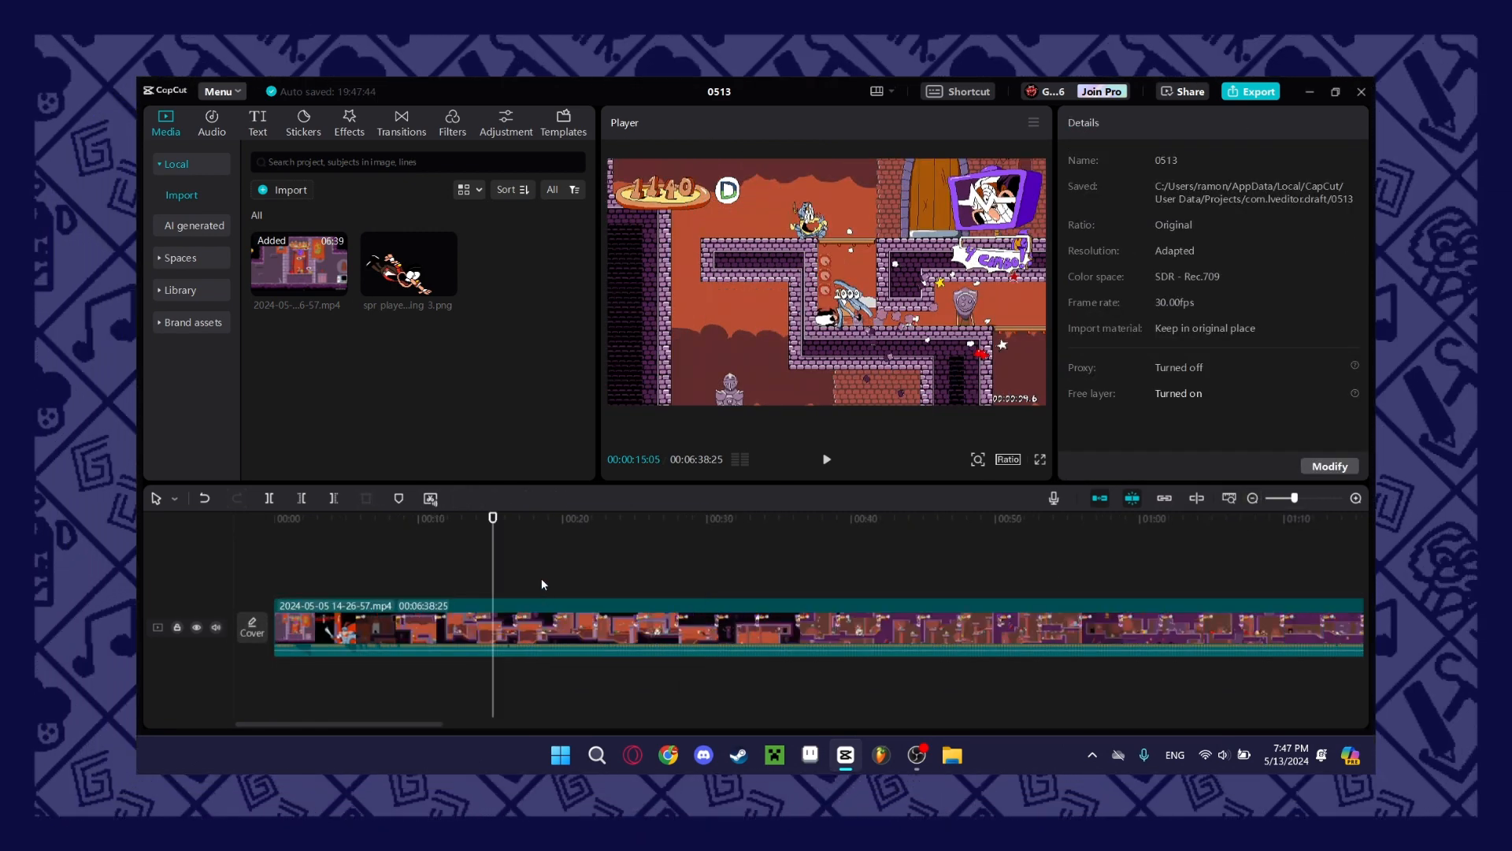
Play the gameplay from the start to the black screen after the title card and split the clip at 00:00:05:15.
left_click_drag(354, 595, 261, 591)
key("space")
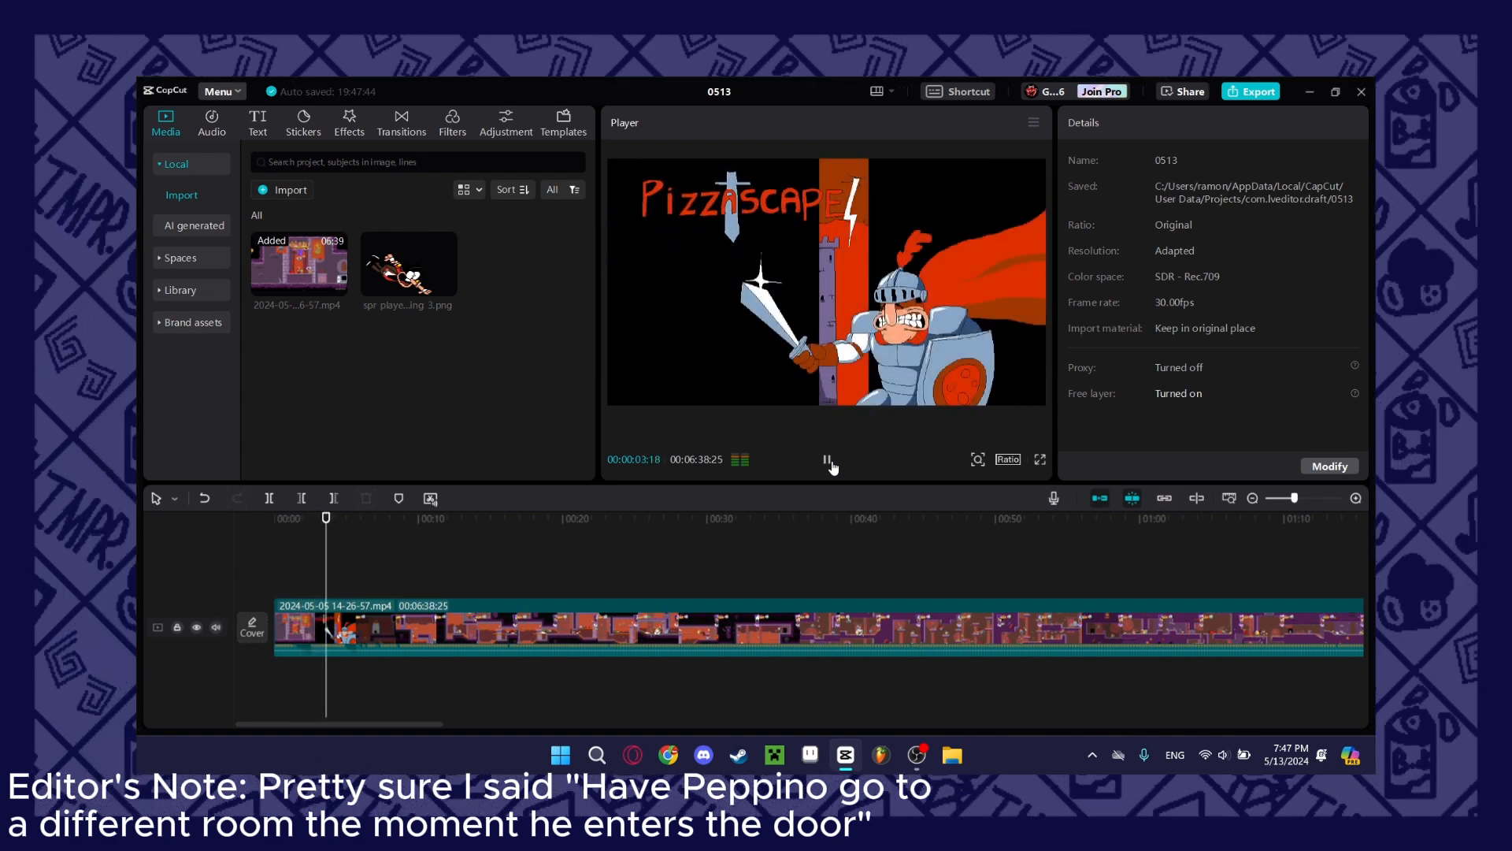
left_click(829, 461)
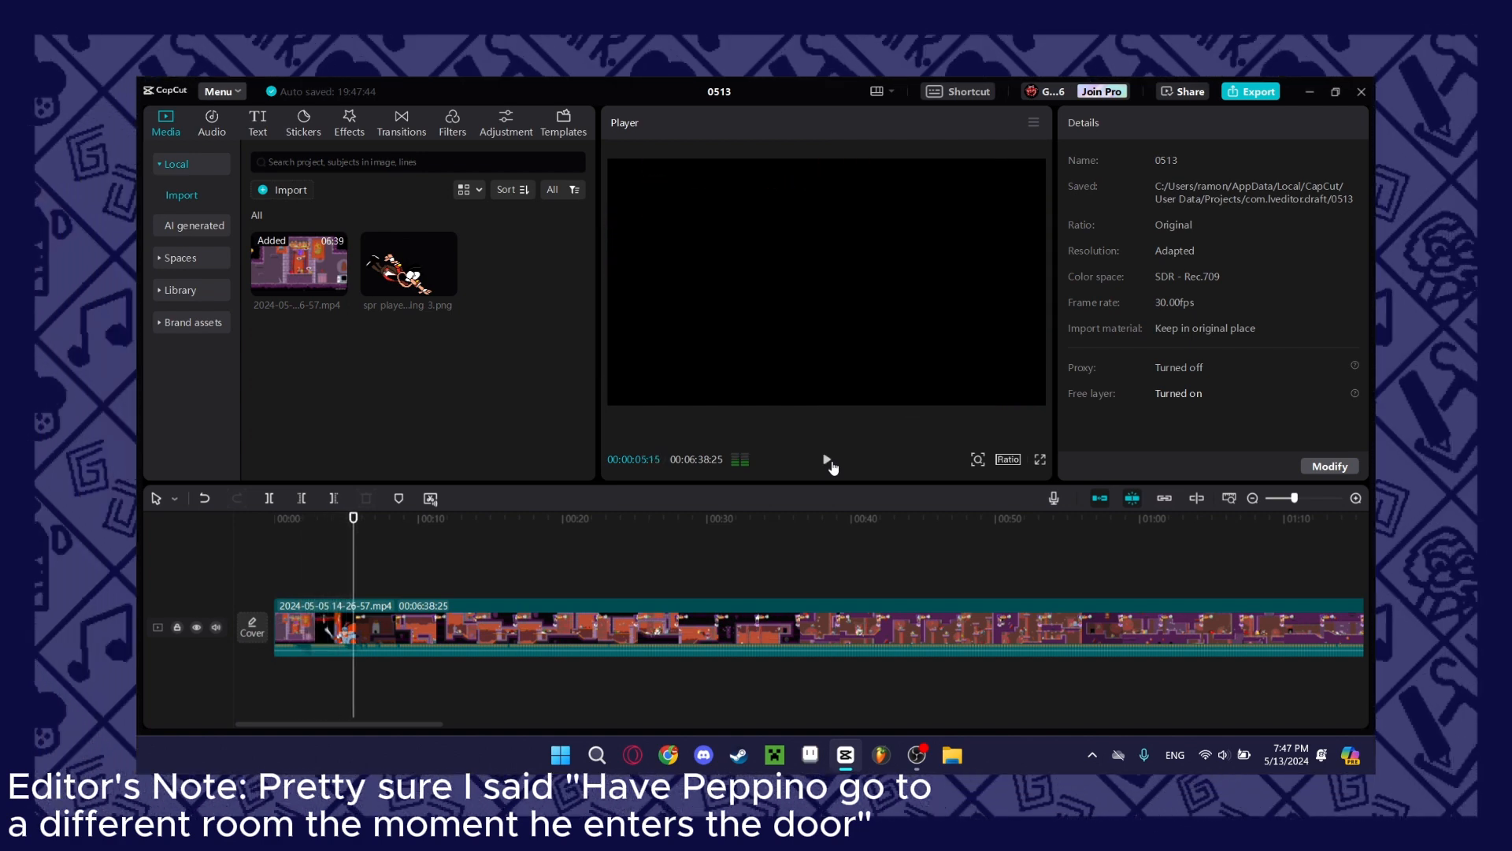
left_click(378, 618)
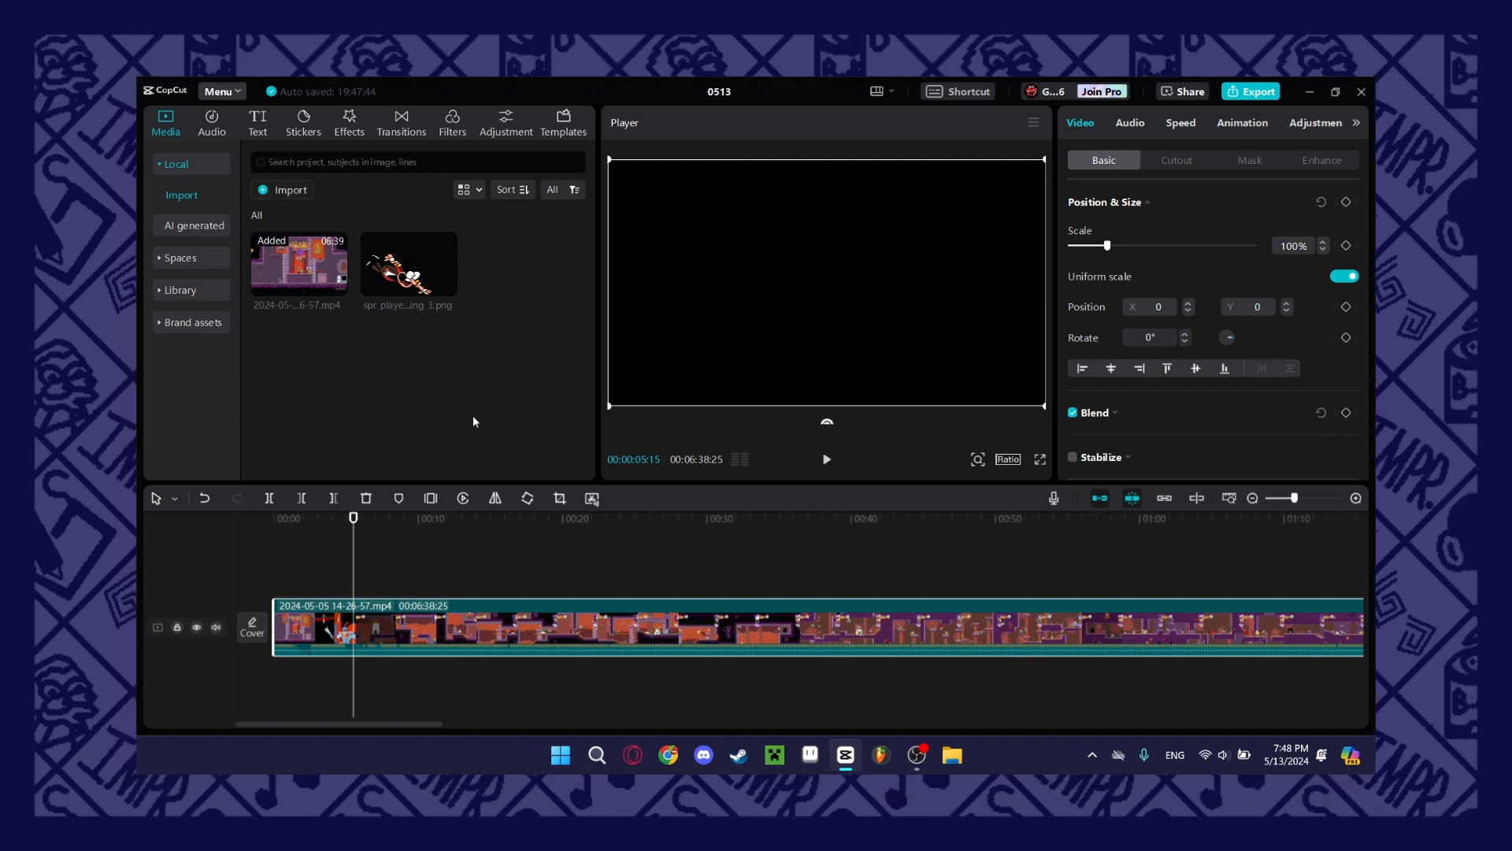
key("ctrl+b")
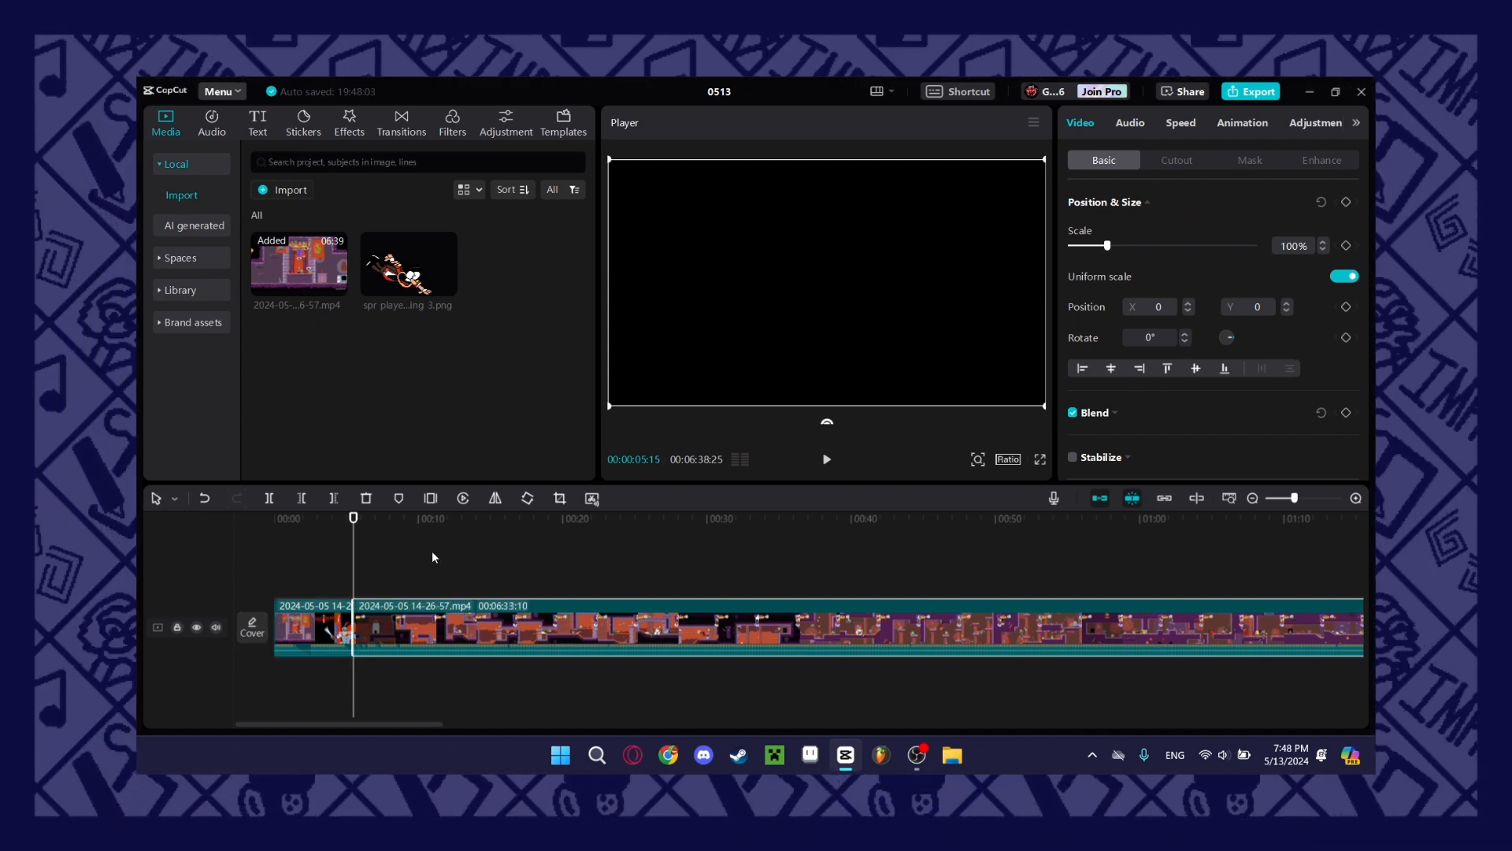
Cut the gameplay clip with the Split tool at about 15, 25.5 and 33.5 seconds.
left_click_drag(408, 541, 335, 578)
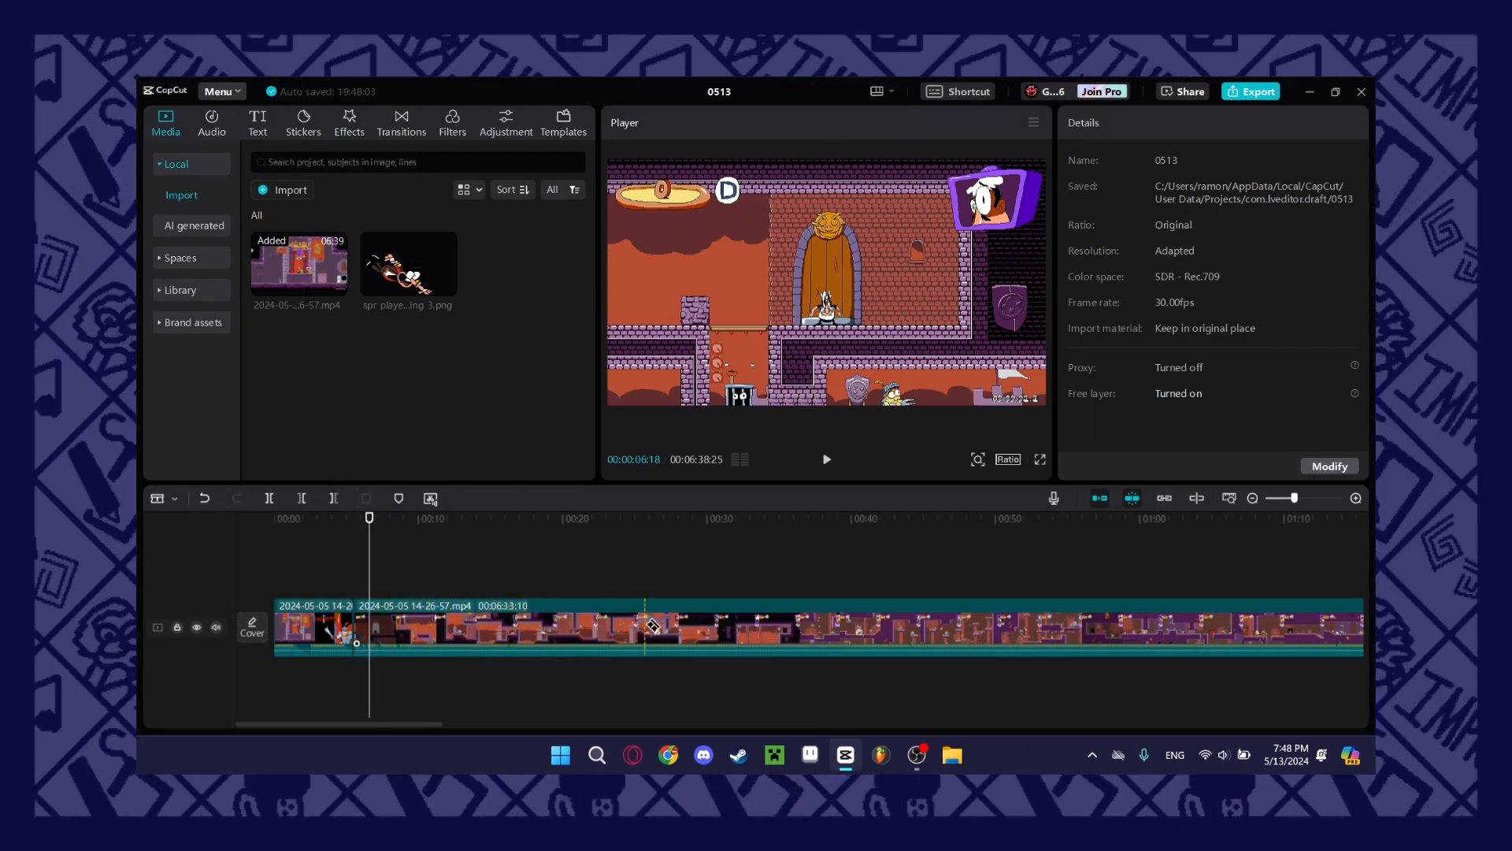
left_click(644, 625)
left_click(491, 625)
left_click(759, 625)
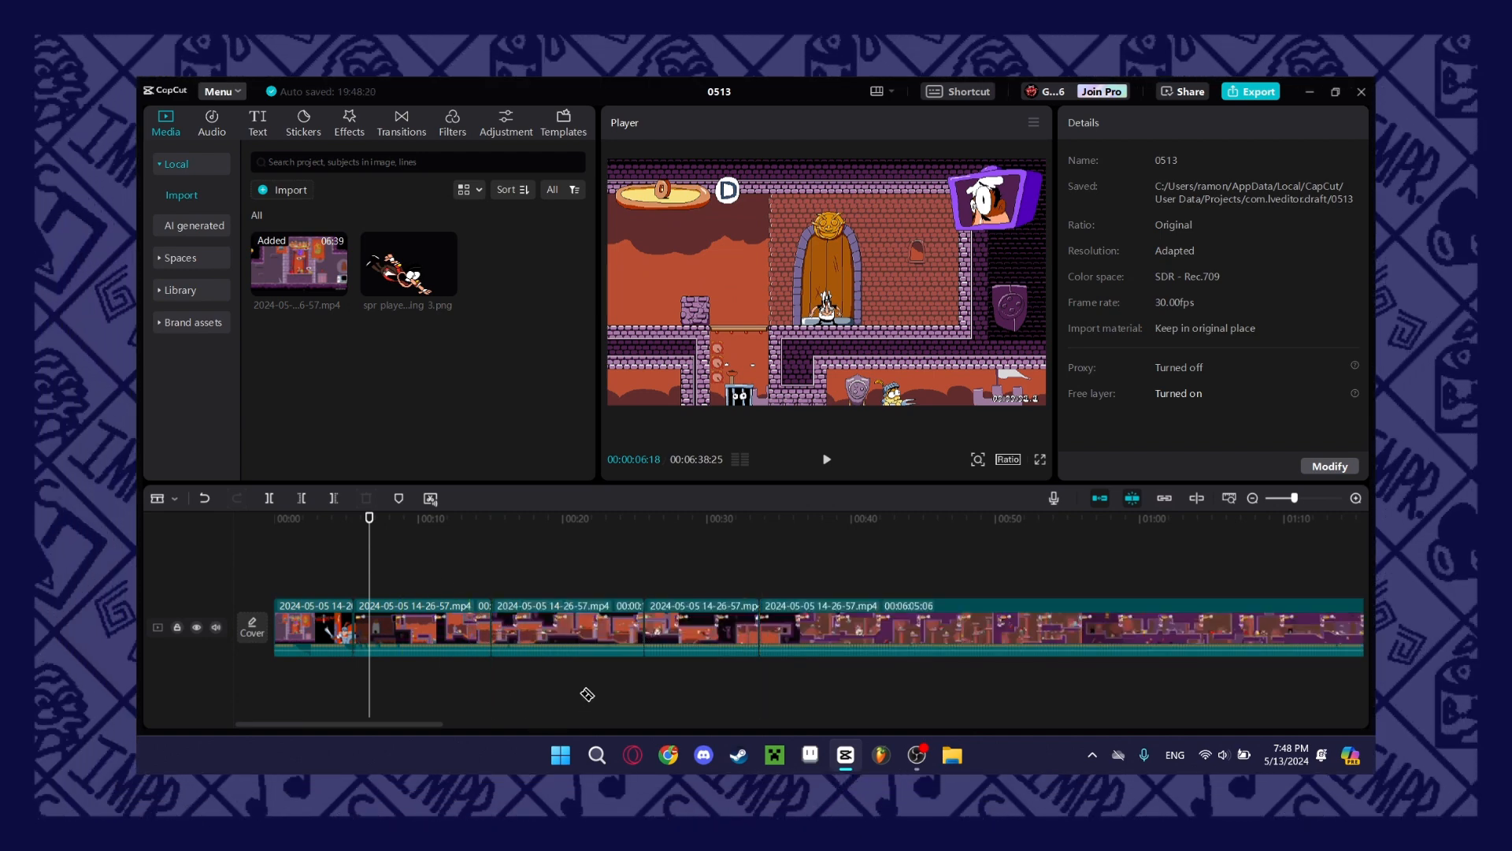
Select the three middle gameplay segments between about 5.5 and 33.5 seconds together and delete them.
mouse_move(315, 626)
left_mouse_down()
mouse_move(329, 556)
mouse_move(316, 626)
left_mouse_up()
left_click(475, 563)
left_click_drag(369, 583, 752, 601)
left_click_drag(420, 581, 659, 613)
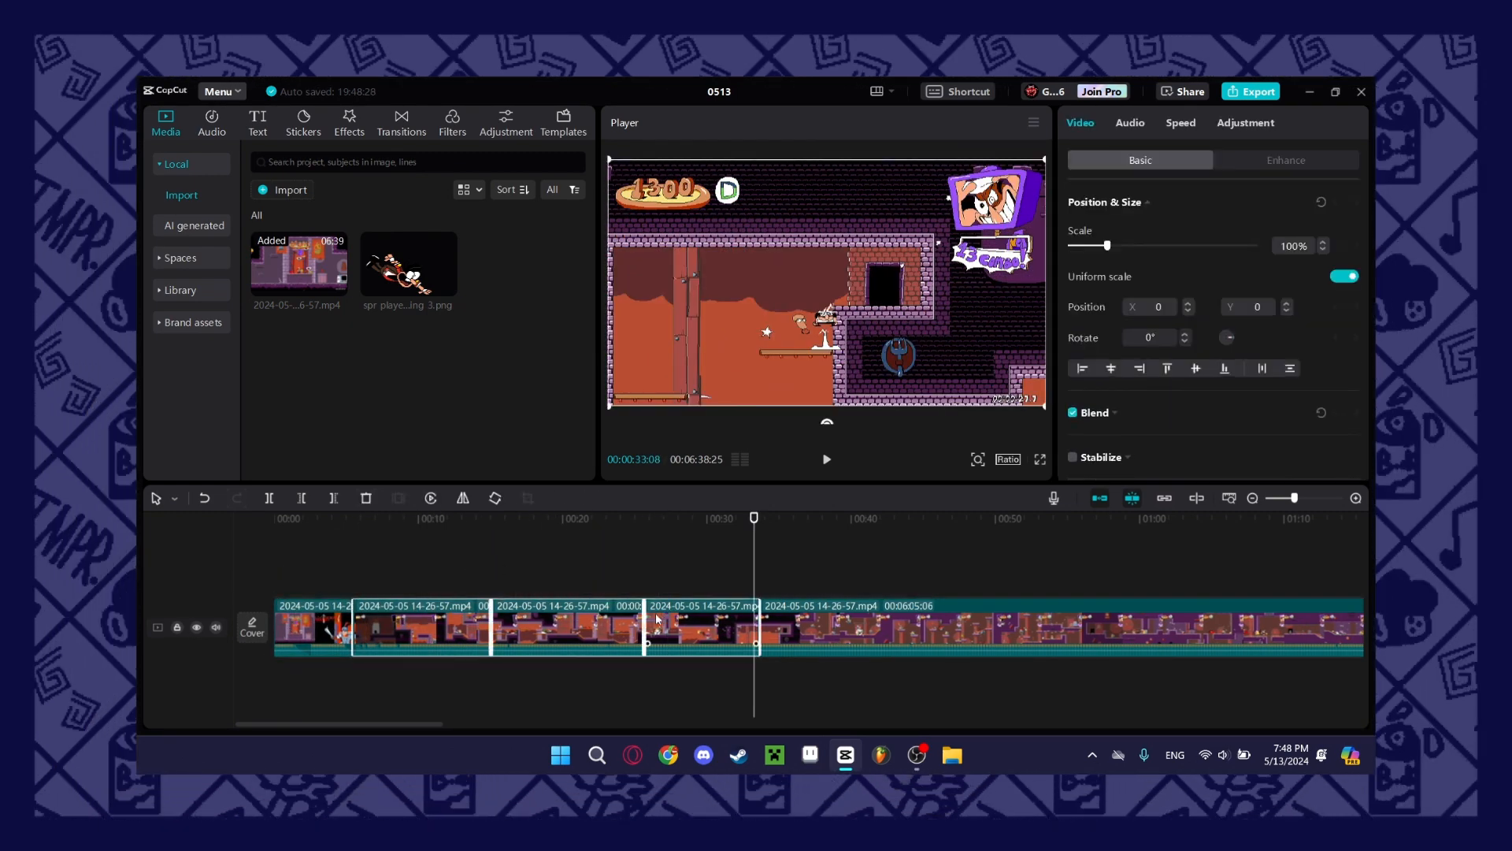
key("Delete")
Trim the second clip's start so it lasts 00:05:56:20, extend the first clip's end to 00:00:07:17, and play across the cut.
left_click_drag(353, 623, 532, 632)
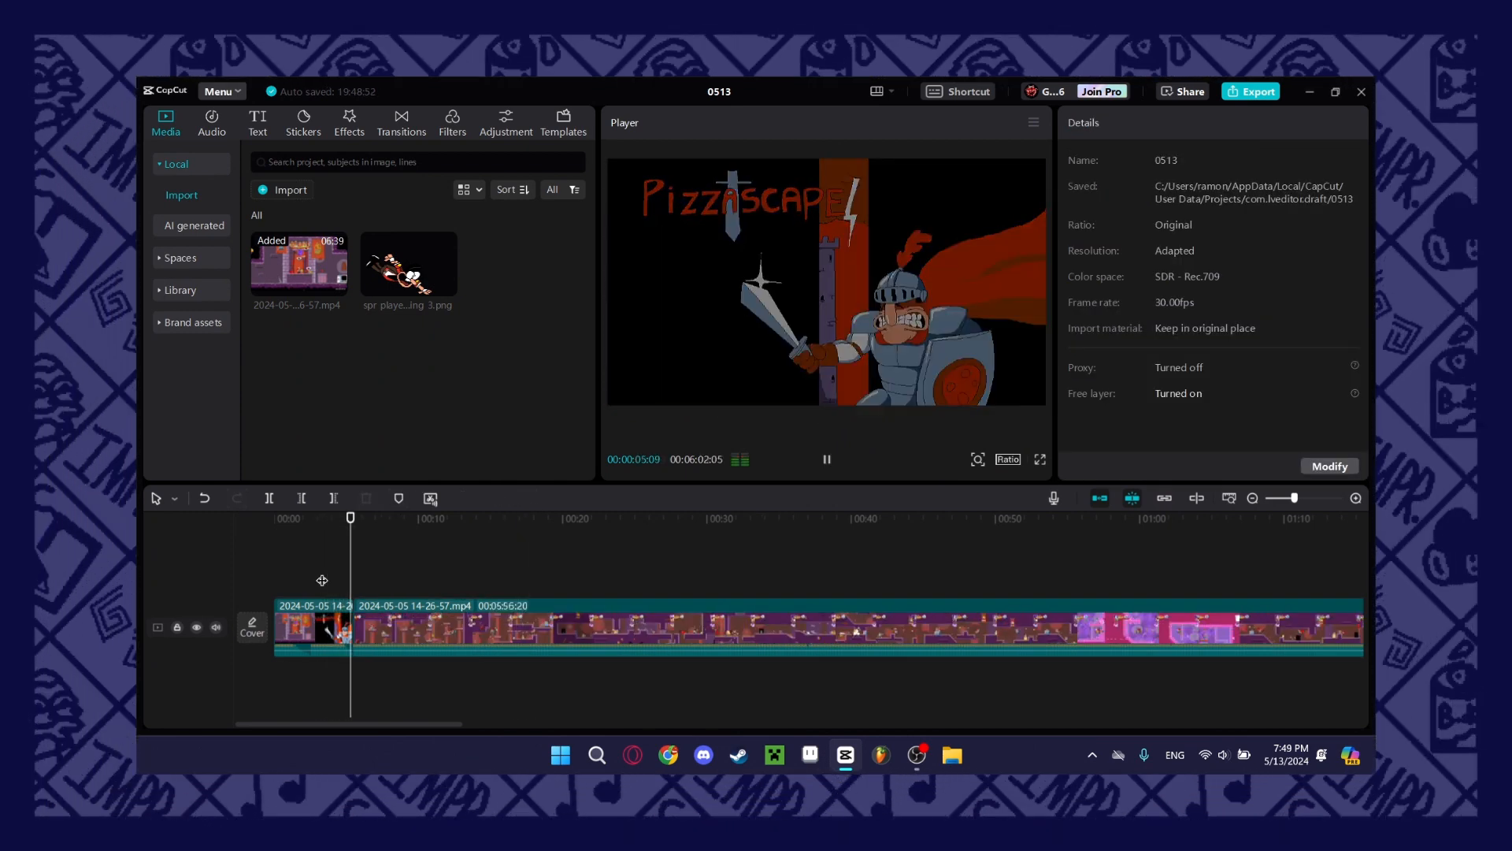
key("space")
left_click(354, 584)
left_click_drag(352, 616, 382, 618)
left_click(339, 579)
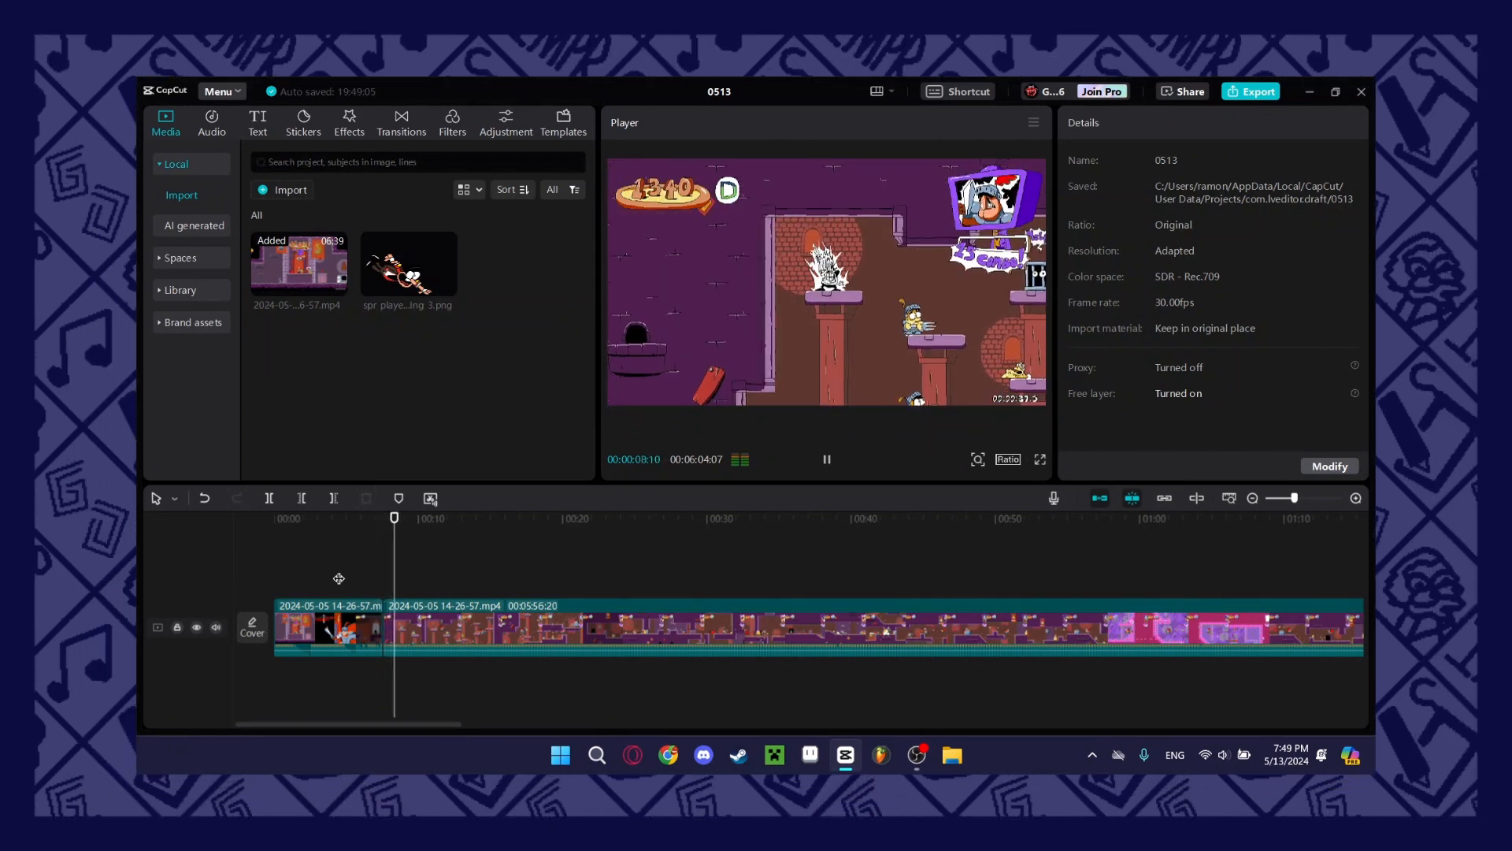
Add the Rotate CCW II transition at the cut between the two gameplay clips at 00:00:07:17.
mouse_move(377, 582)
left_mouse_down()
mouse_move(419, 593)
mouse_move(371, 591)
mouse_move(383, 595)
left_mouse_up()
left_click(378, 625)
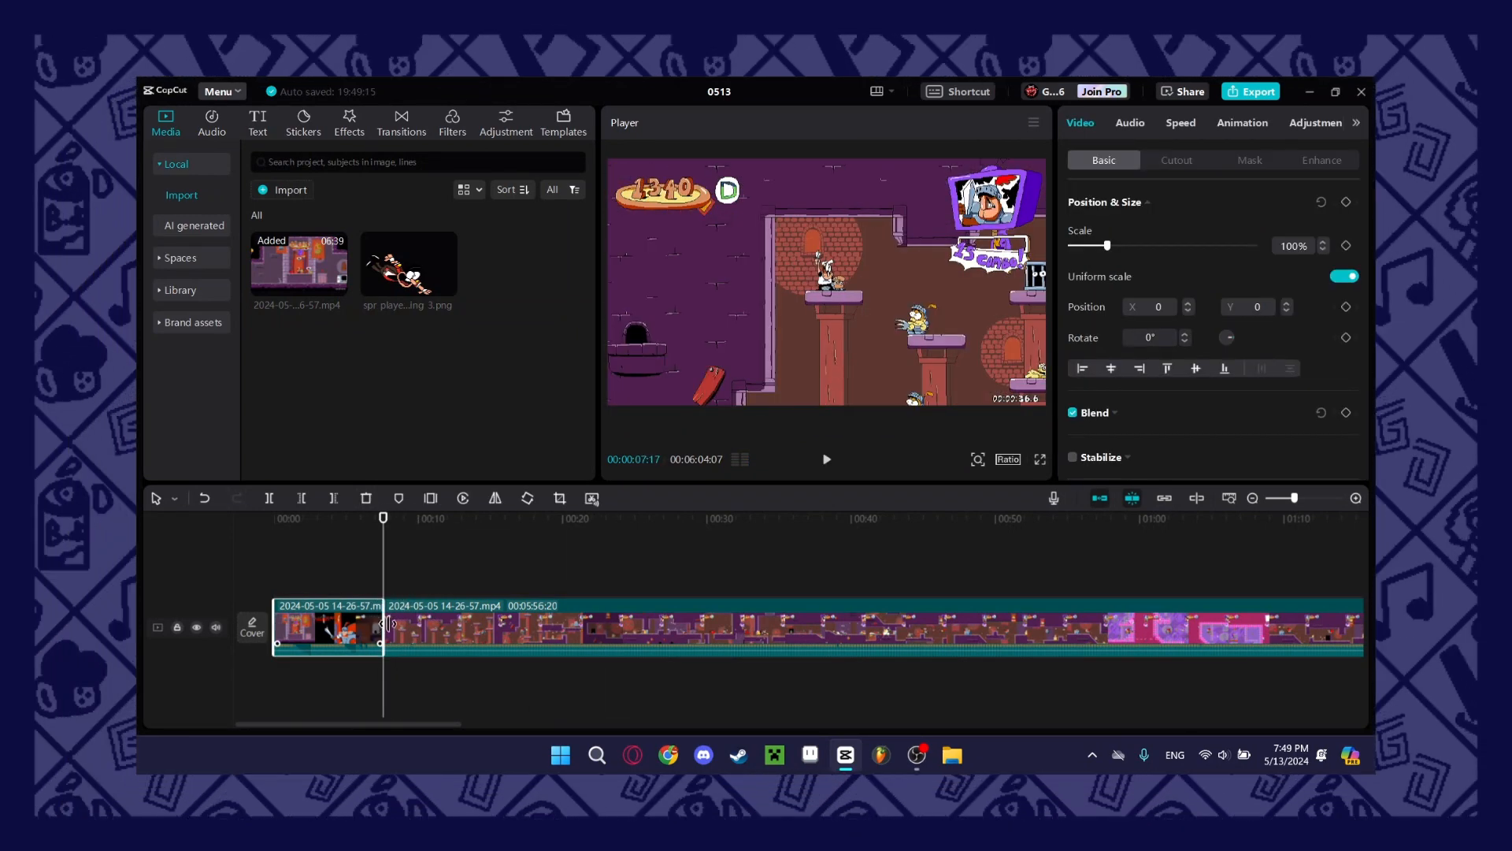
right_click(418, 629)
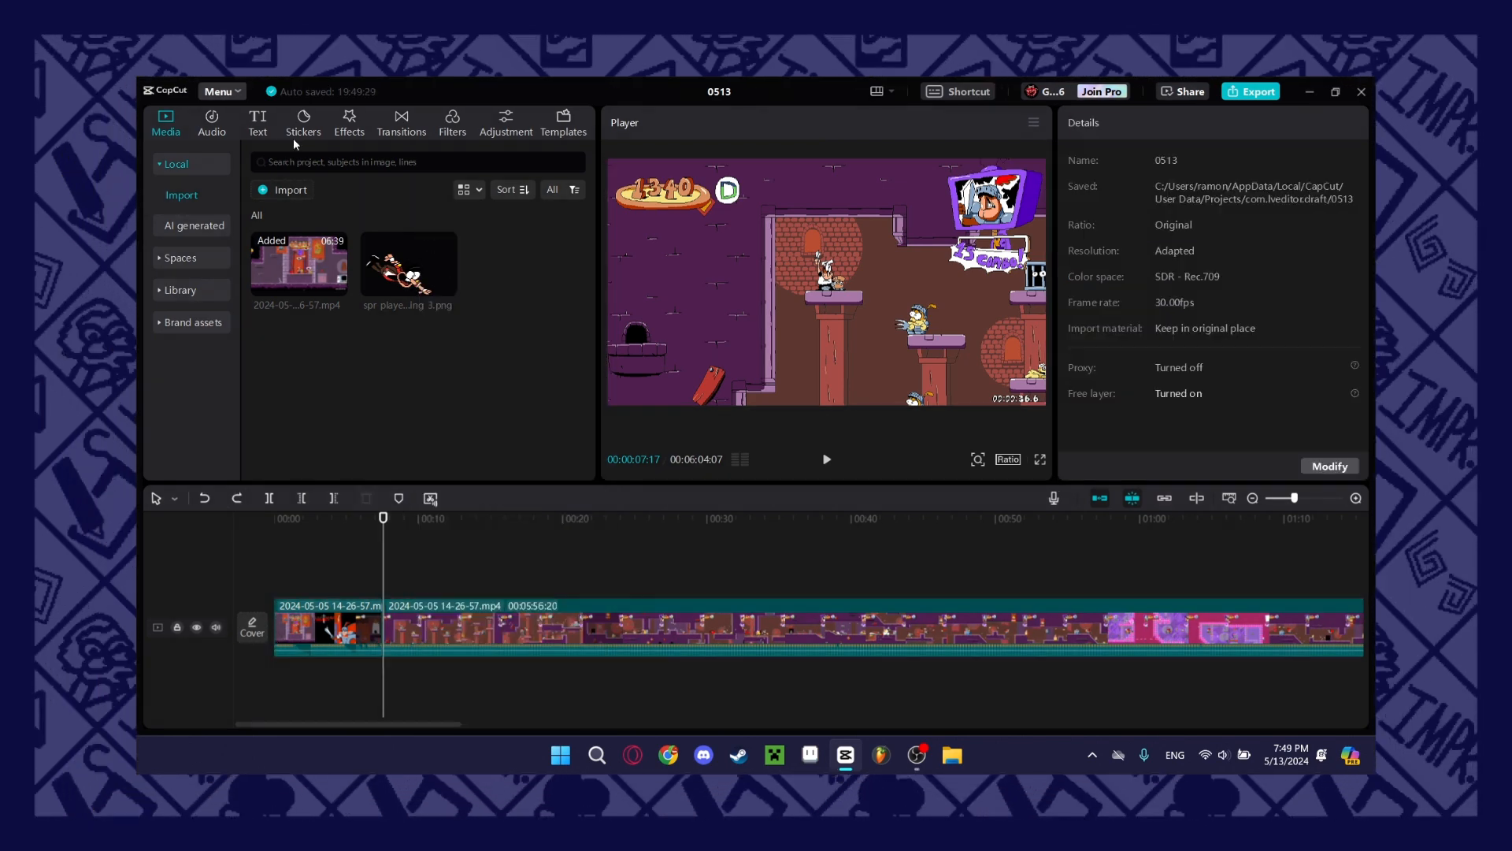
left_click(406, 122)
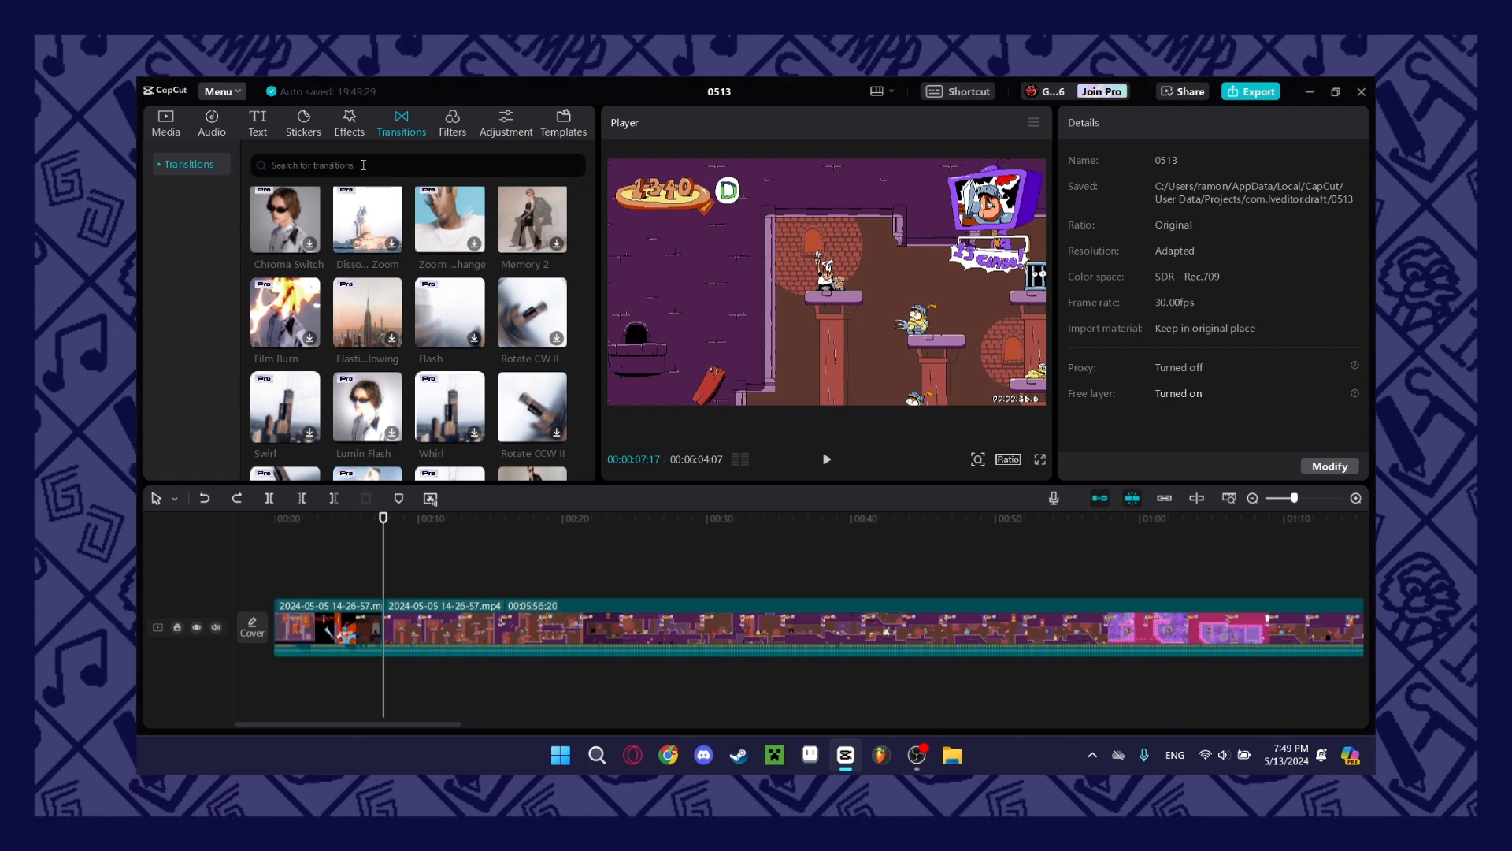
scroll(538, 260, "down", 2)
left_click(535, 272)
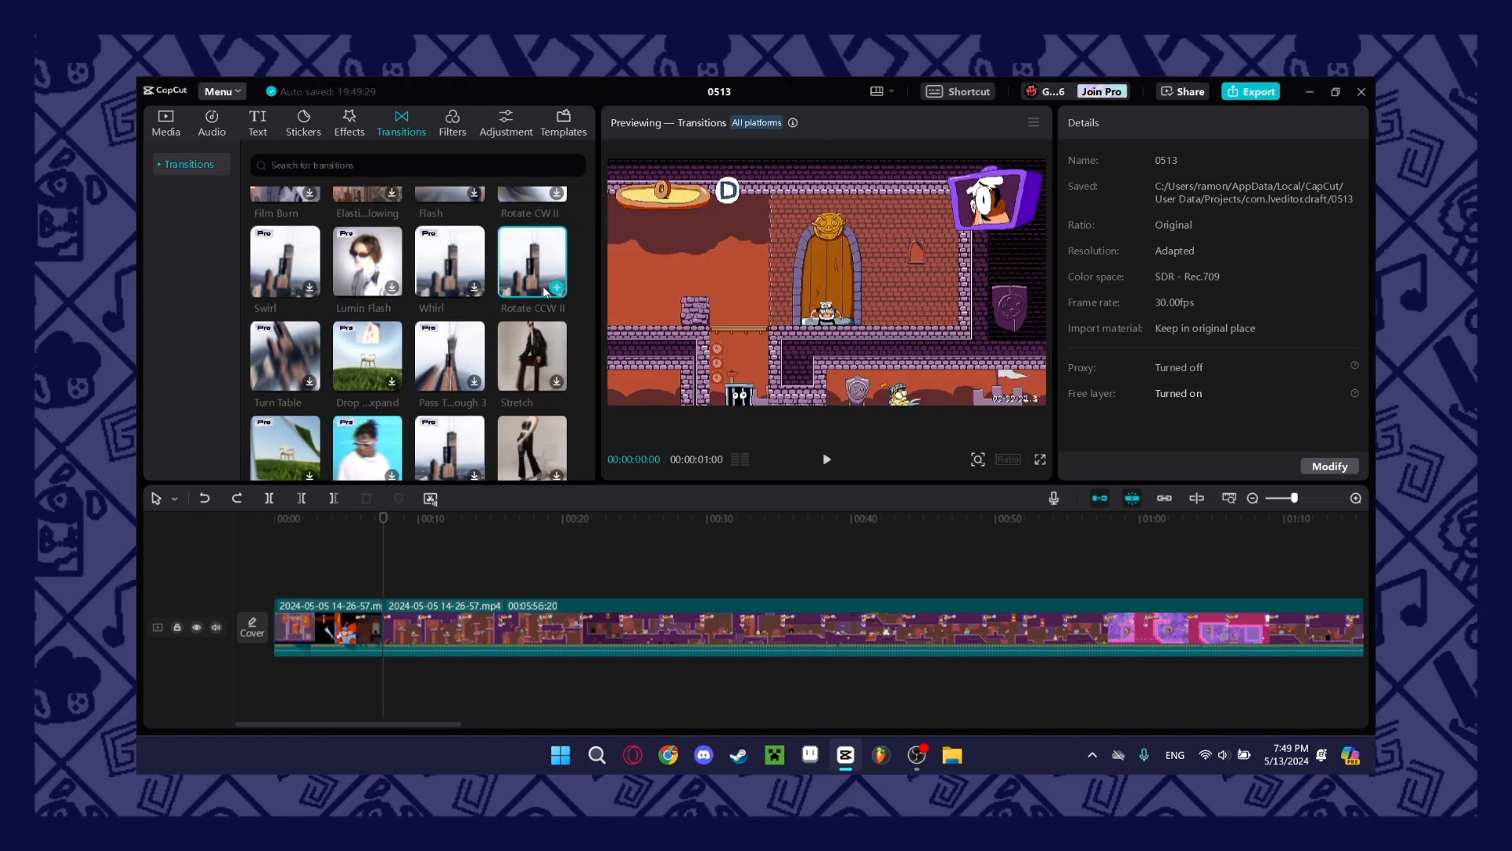
left_click(557, 287)
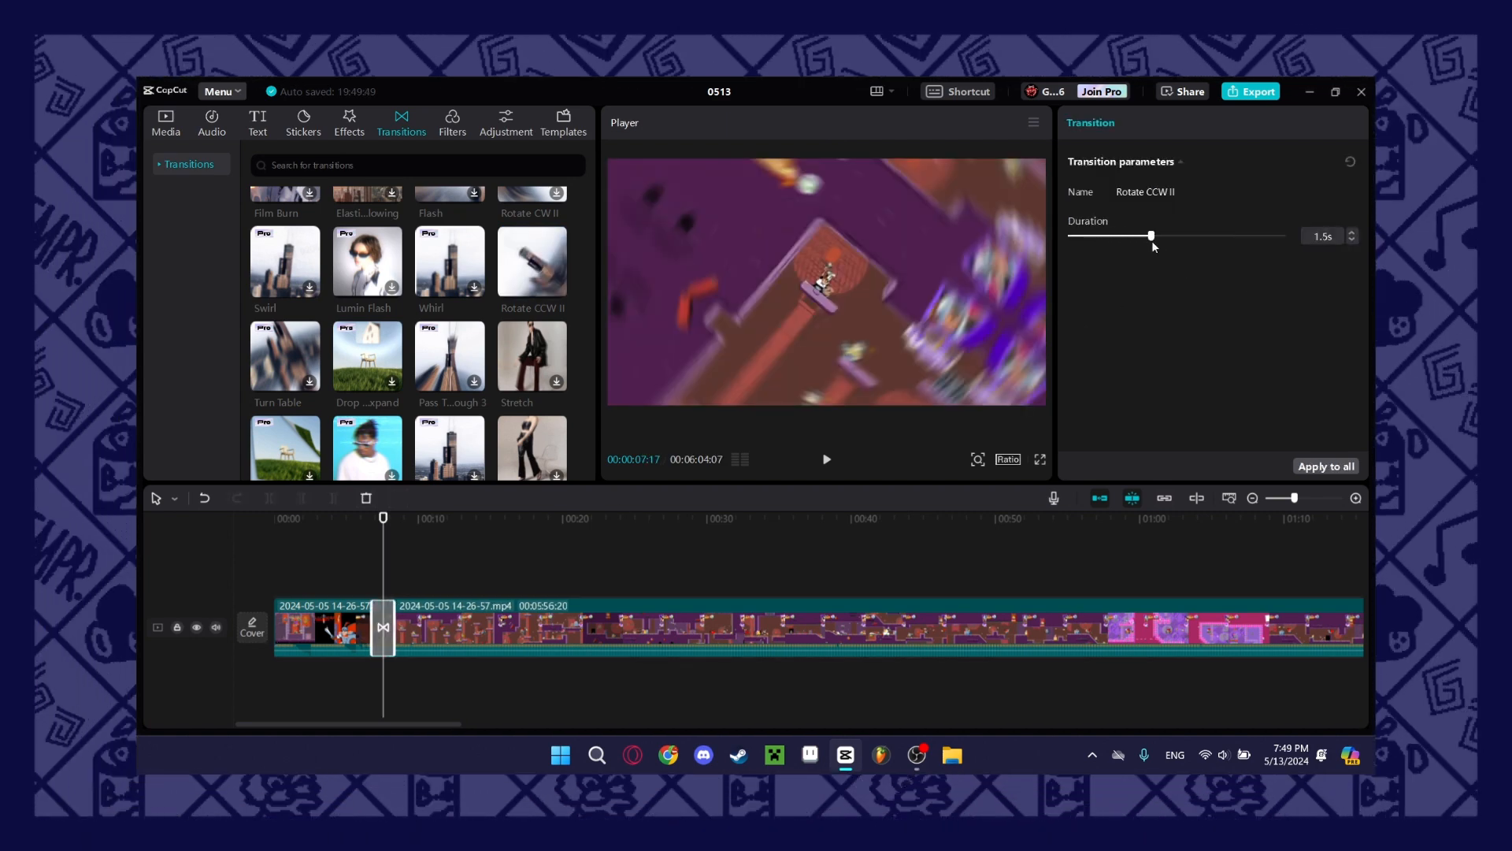
Set the Rotate CCW II transition's duration to 1.9 s and play the video across the cut.
left_click_drag(1283, 235, 1180, 337)
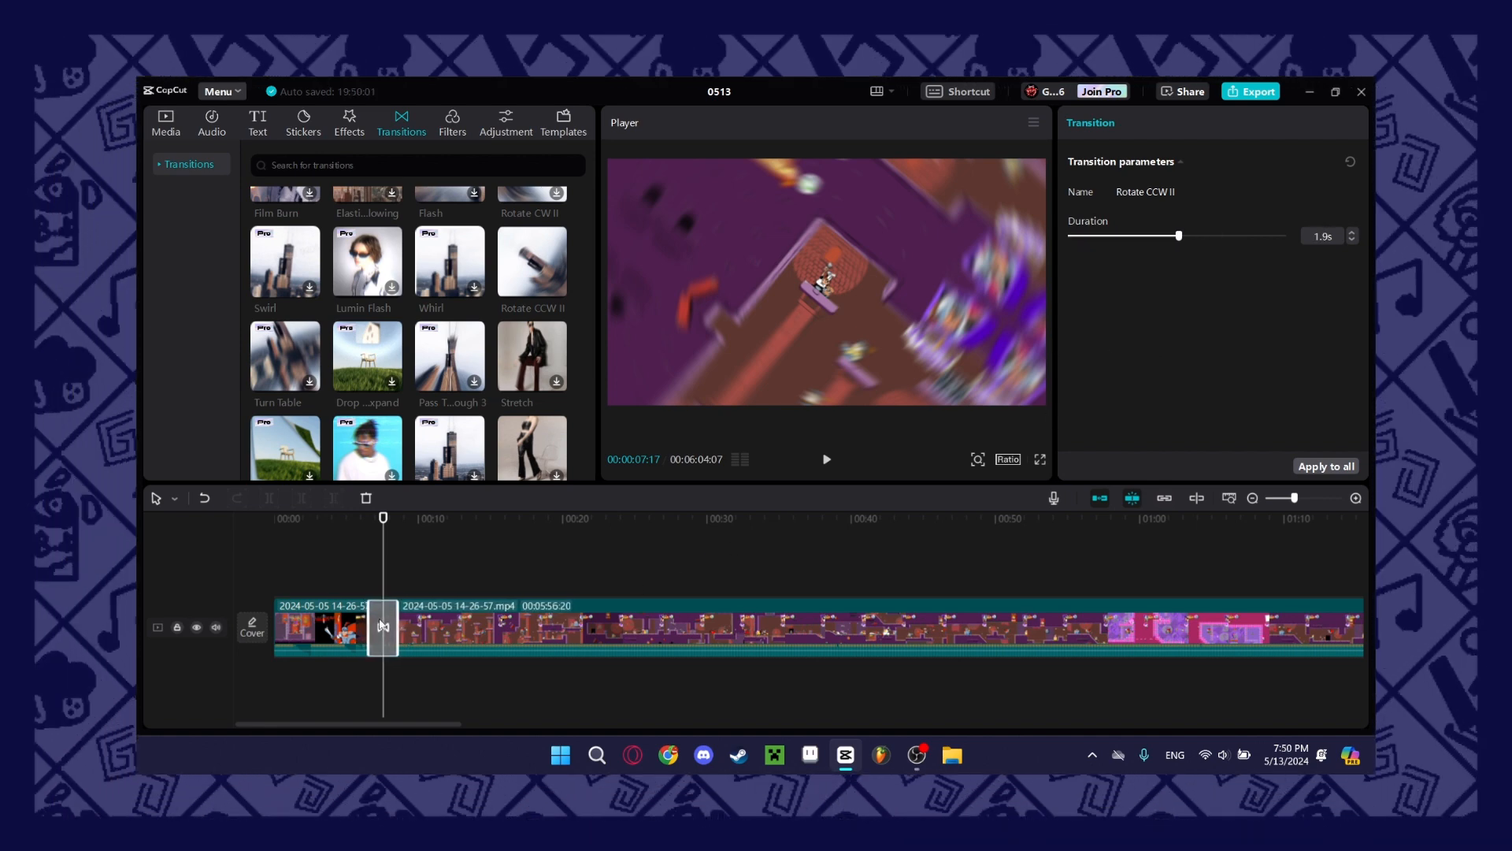
left_click(359, 582)
key("space")
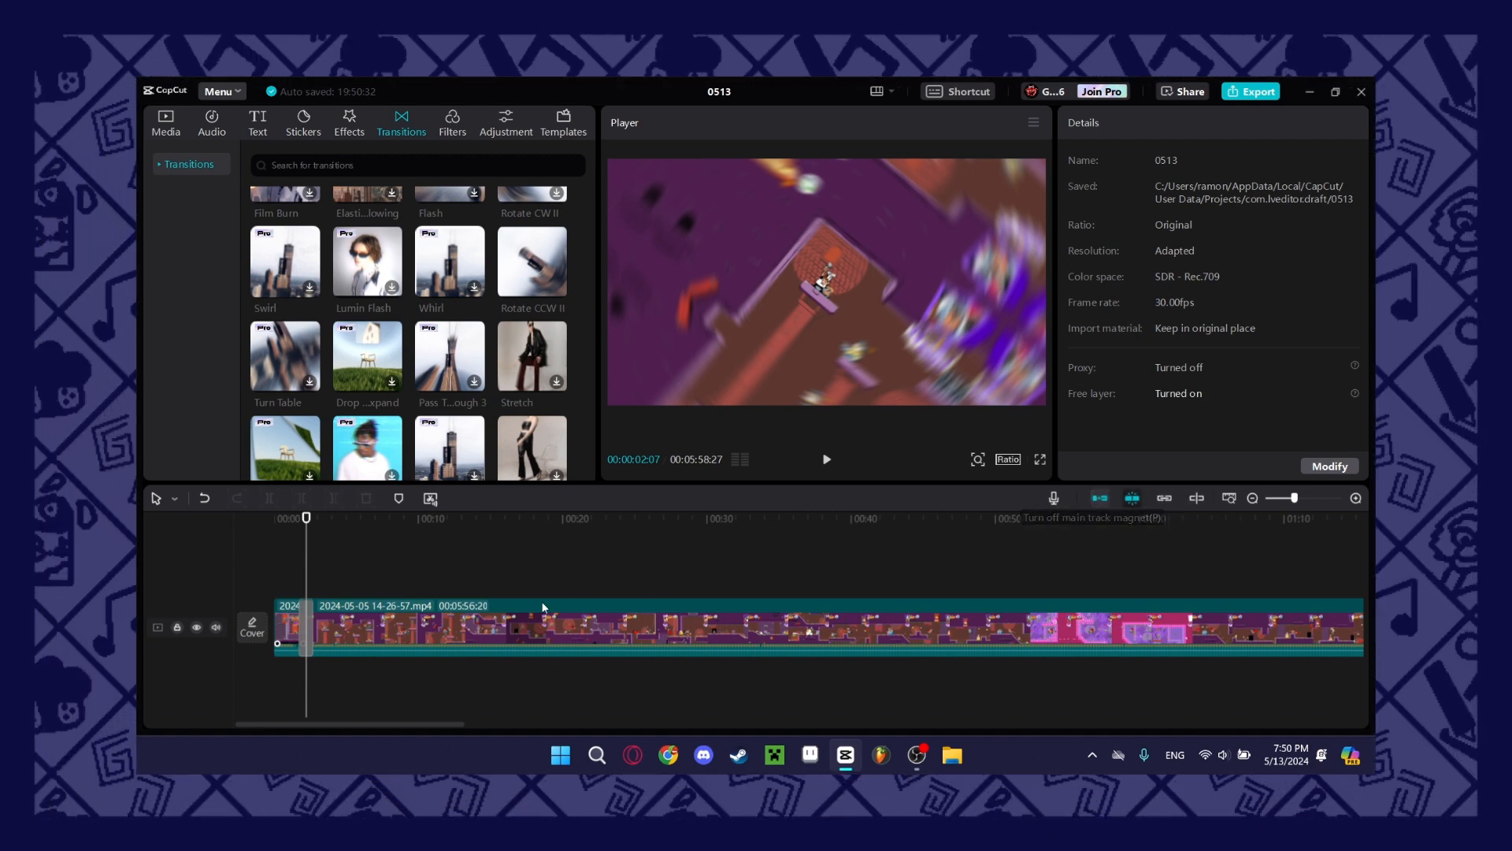
Remove the Rotate CCW II transition from between the two gameplay clips.
left_click(307, 624)
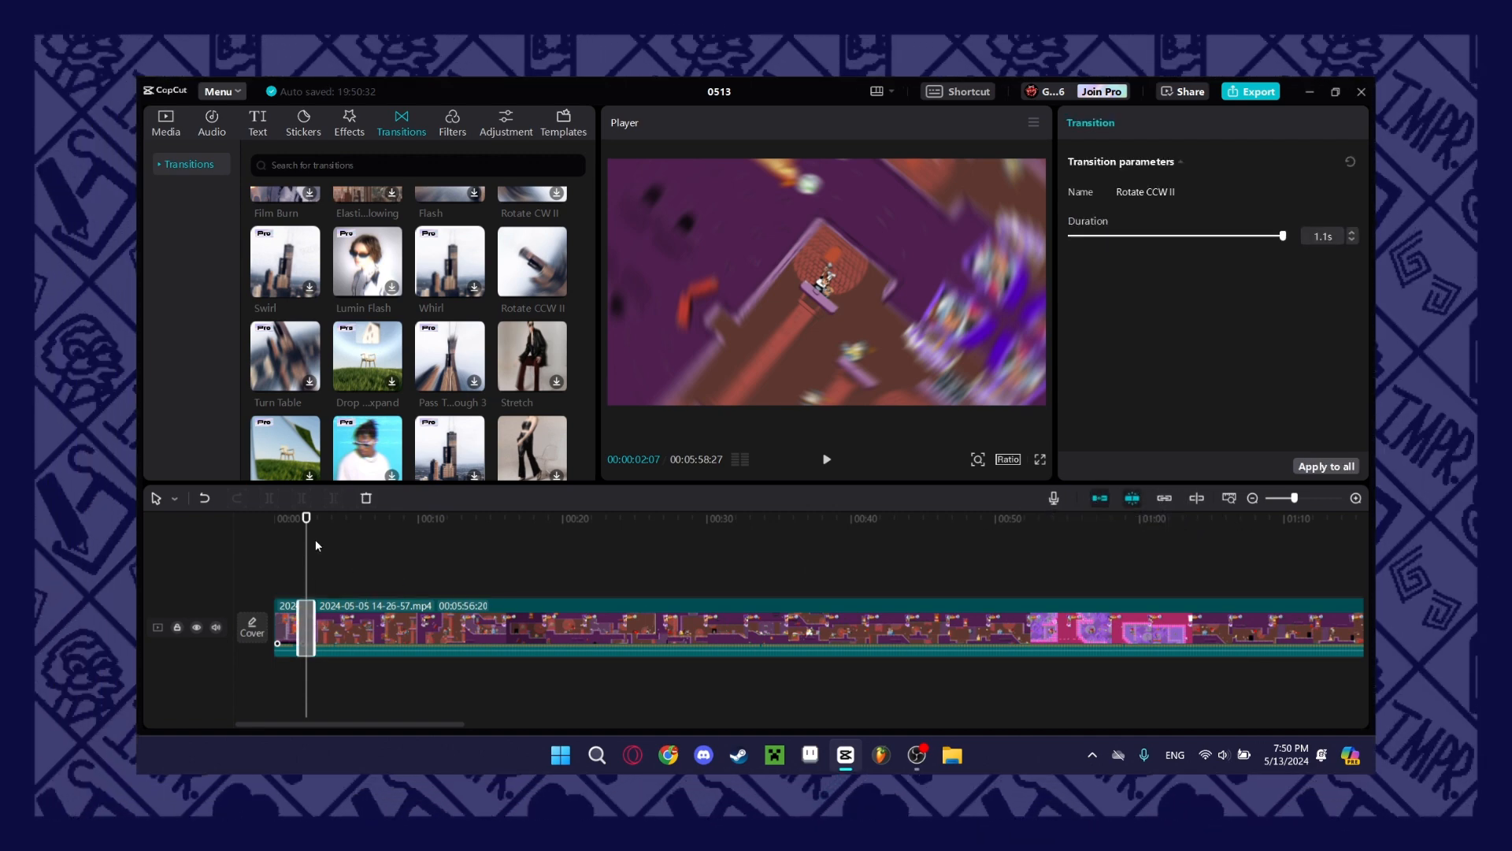
left_click(315, 539)
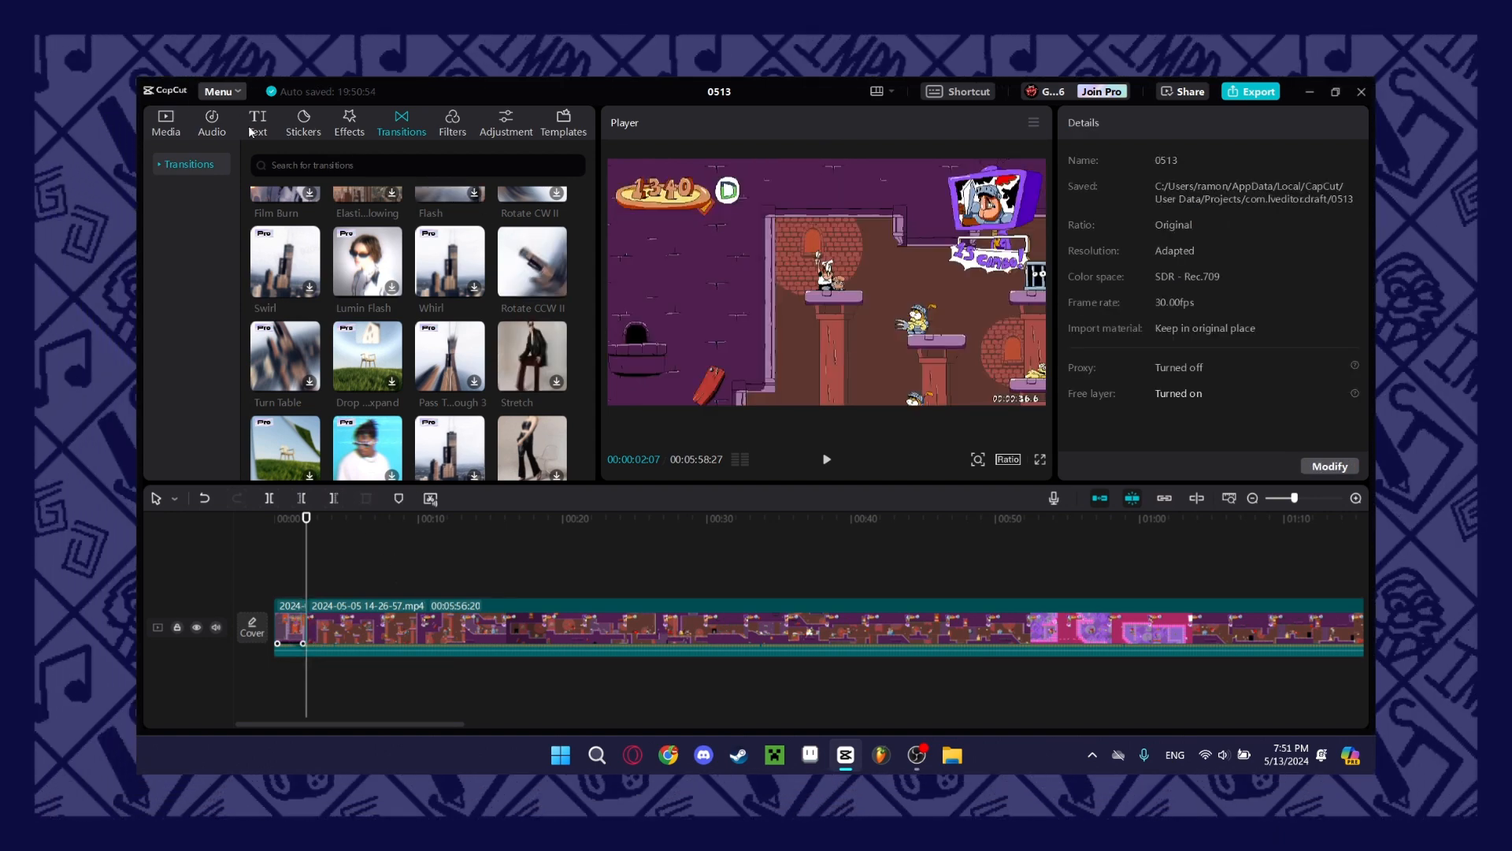
Search the sound effects library for "fart".
left_click(349, 124)
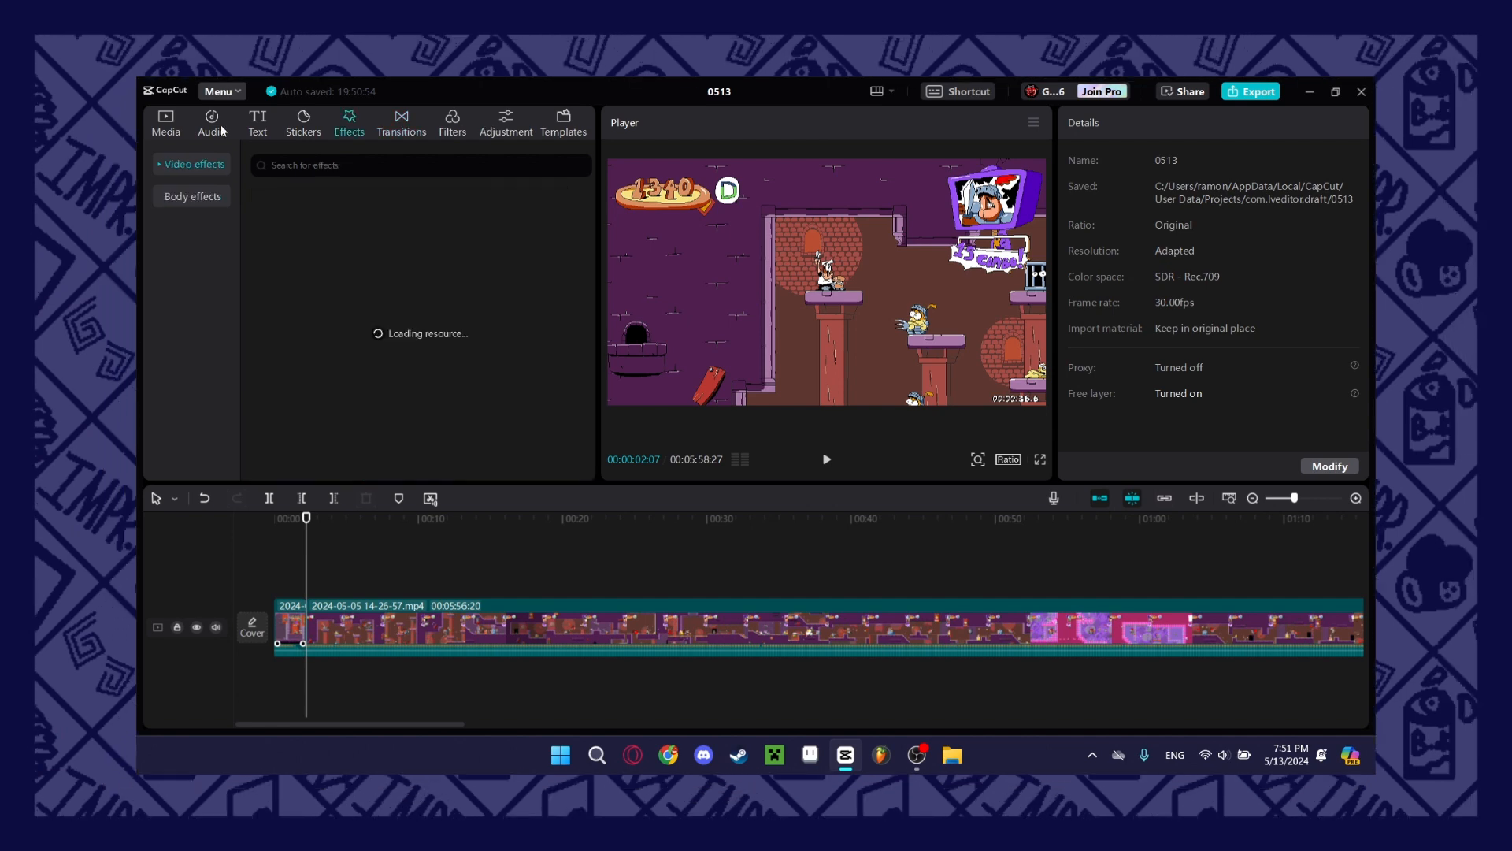
left_click(212, 123)
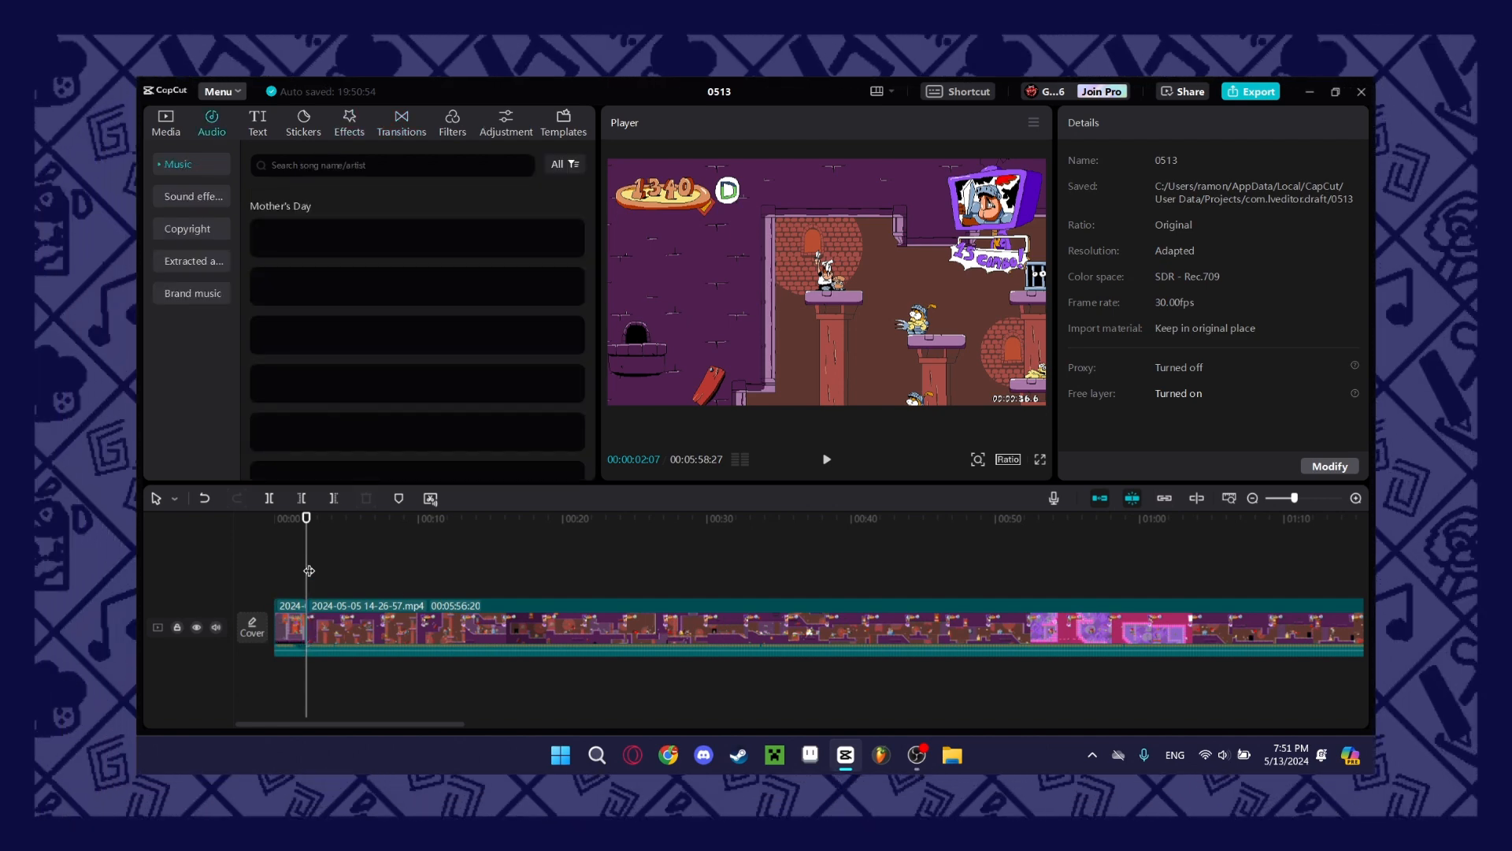
left_click(193, 196)
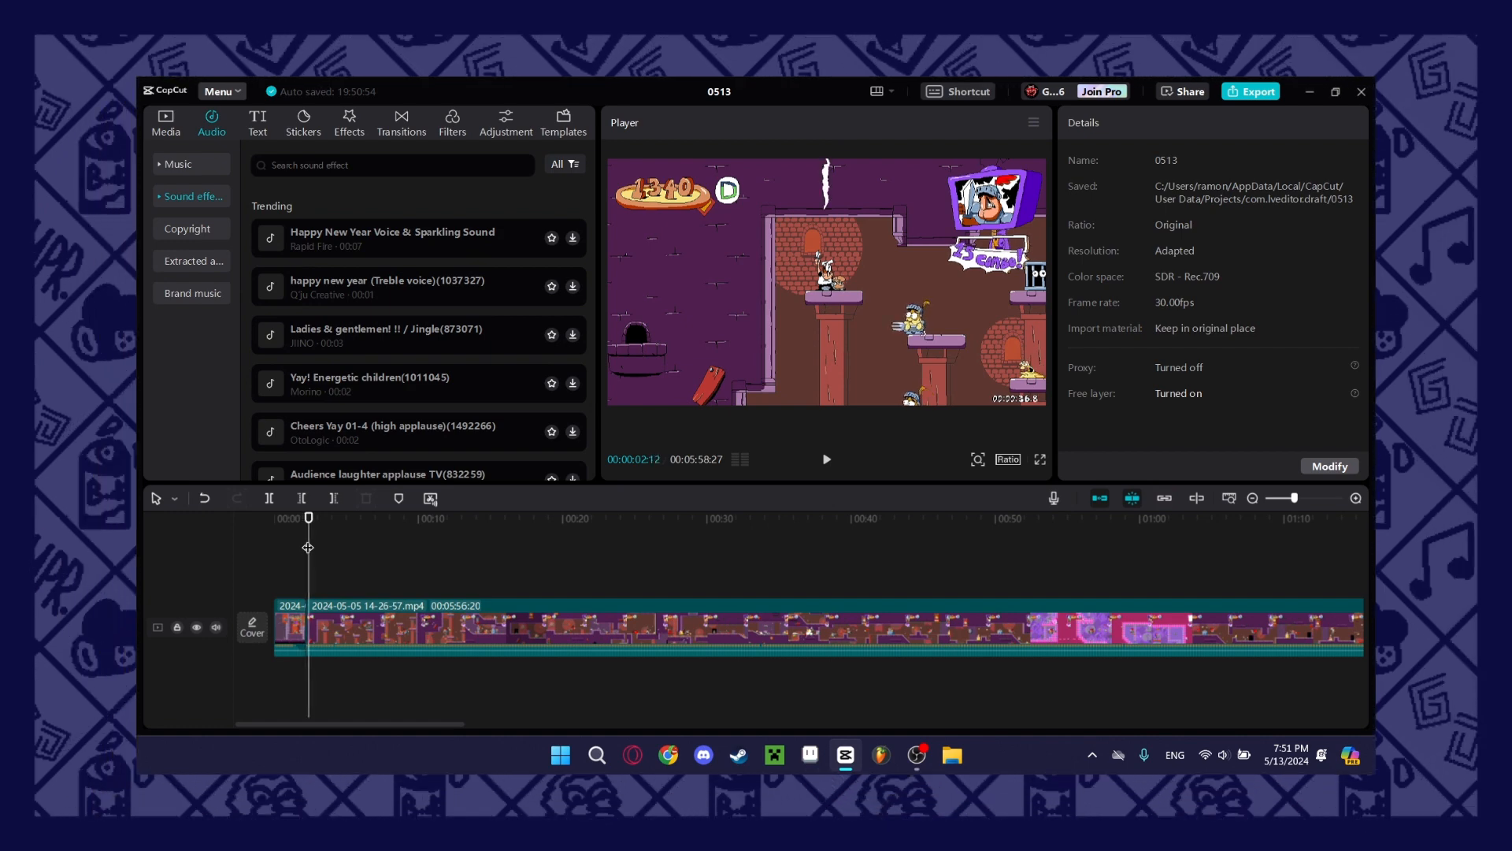
left_click(344, 167)
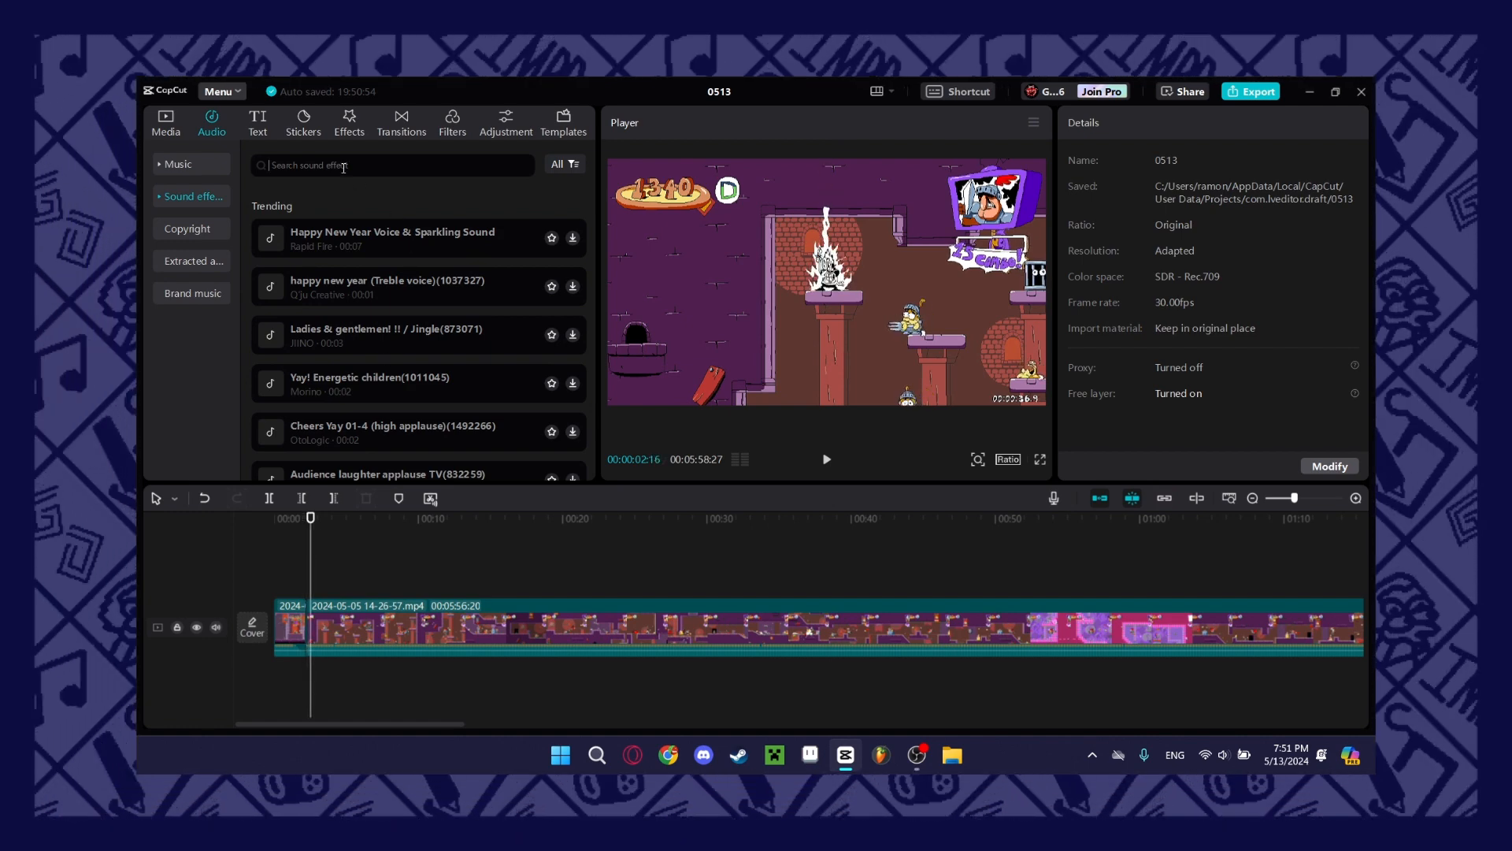
type("fart")
key("Return")
Add the Sound of fart(240751) effect at 00:00:02:16 and shift it slightly earlier on the timeline.
left_click(557, 216)
left_click(554, 215)
left_click(573, 212)
left_click(1355, 498)
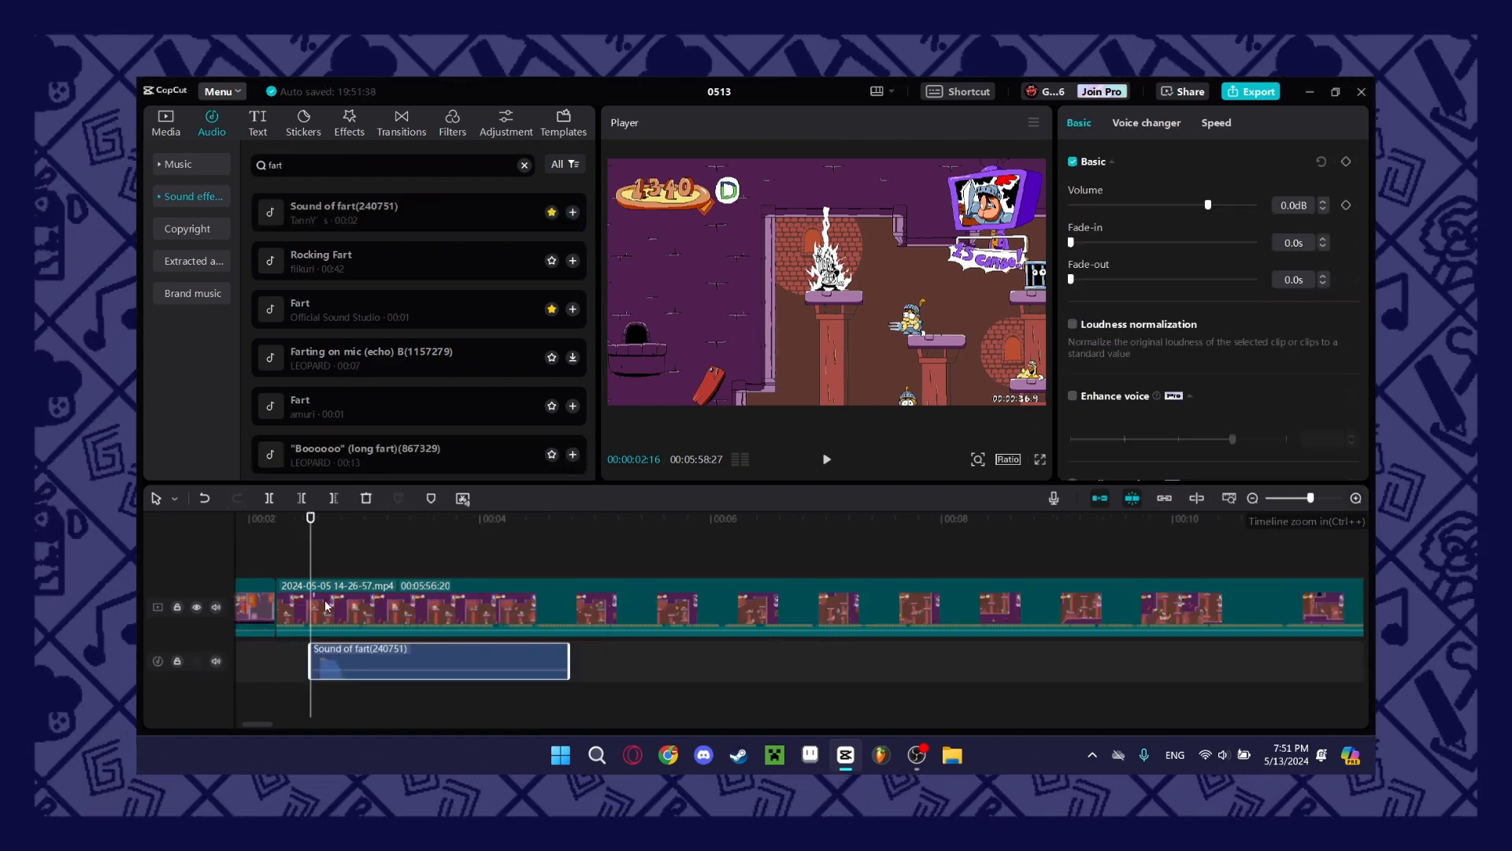
left_click_drag(355, 668, 348, 669)
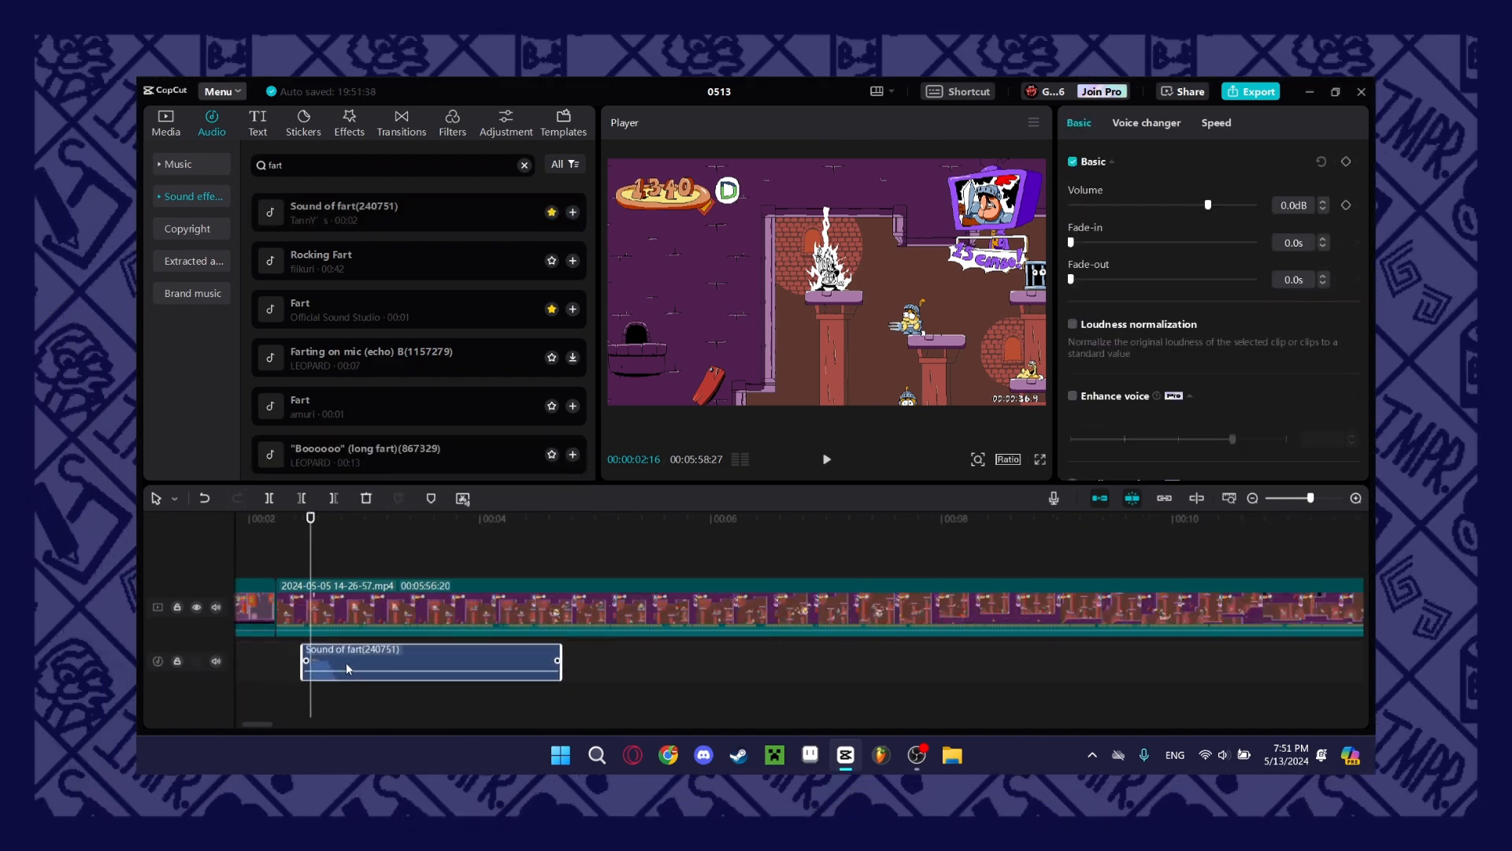
Lower the second gameplay clip's volume to -6.0 dB and play from the cut at 00:00:02:07.
left_click(927, 188)
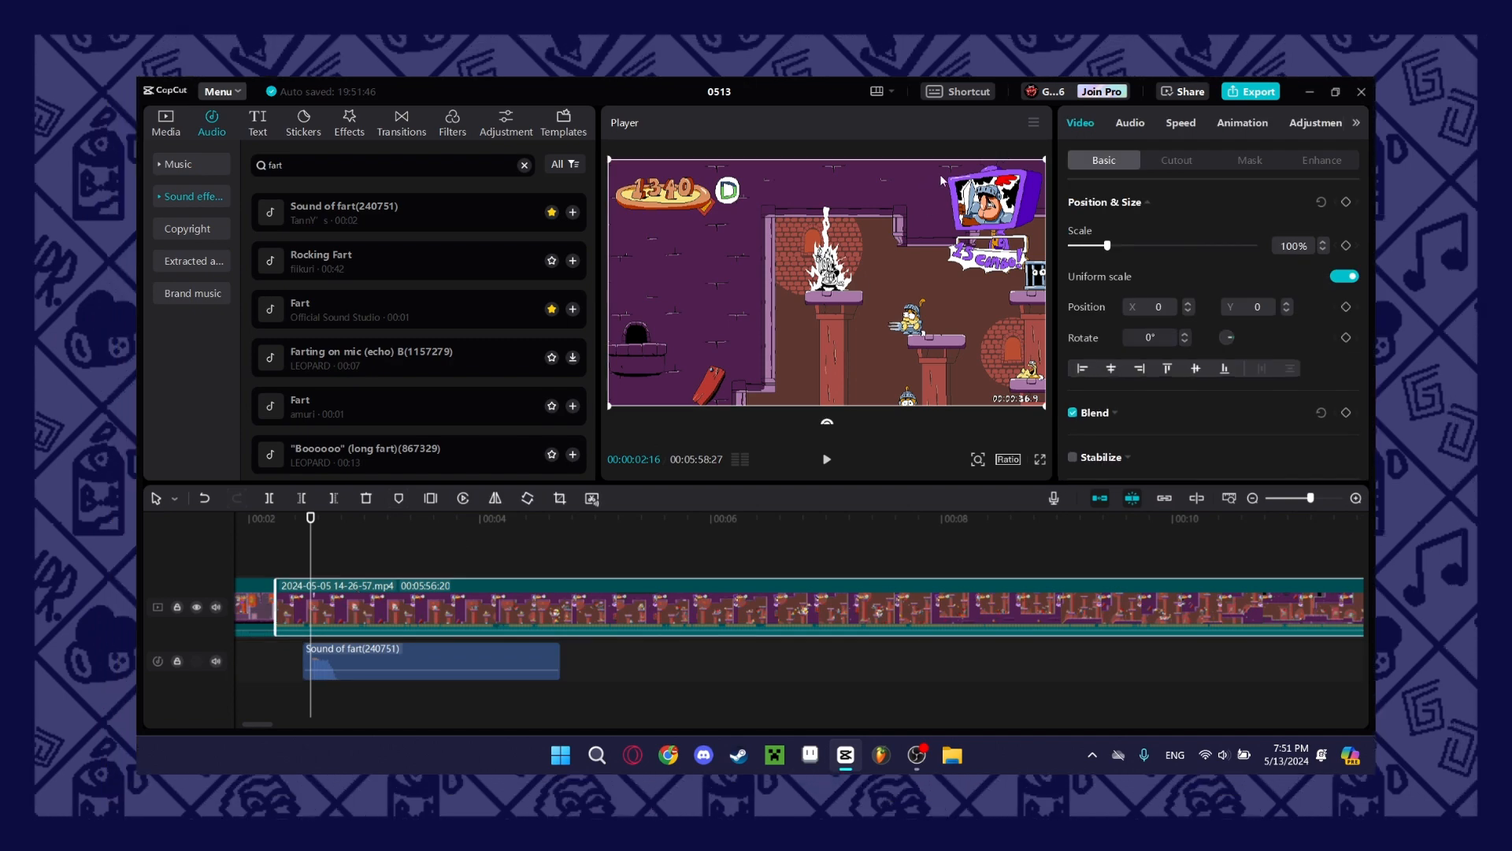
left_click(1128, 121)
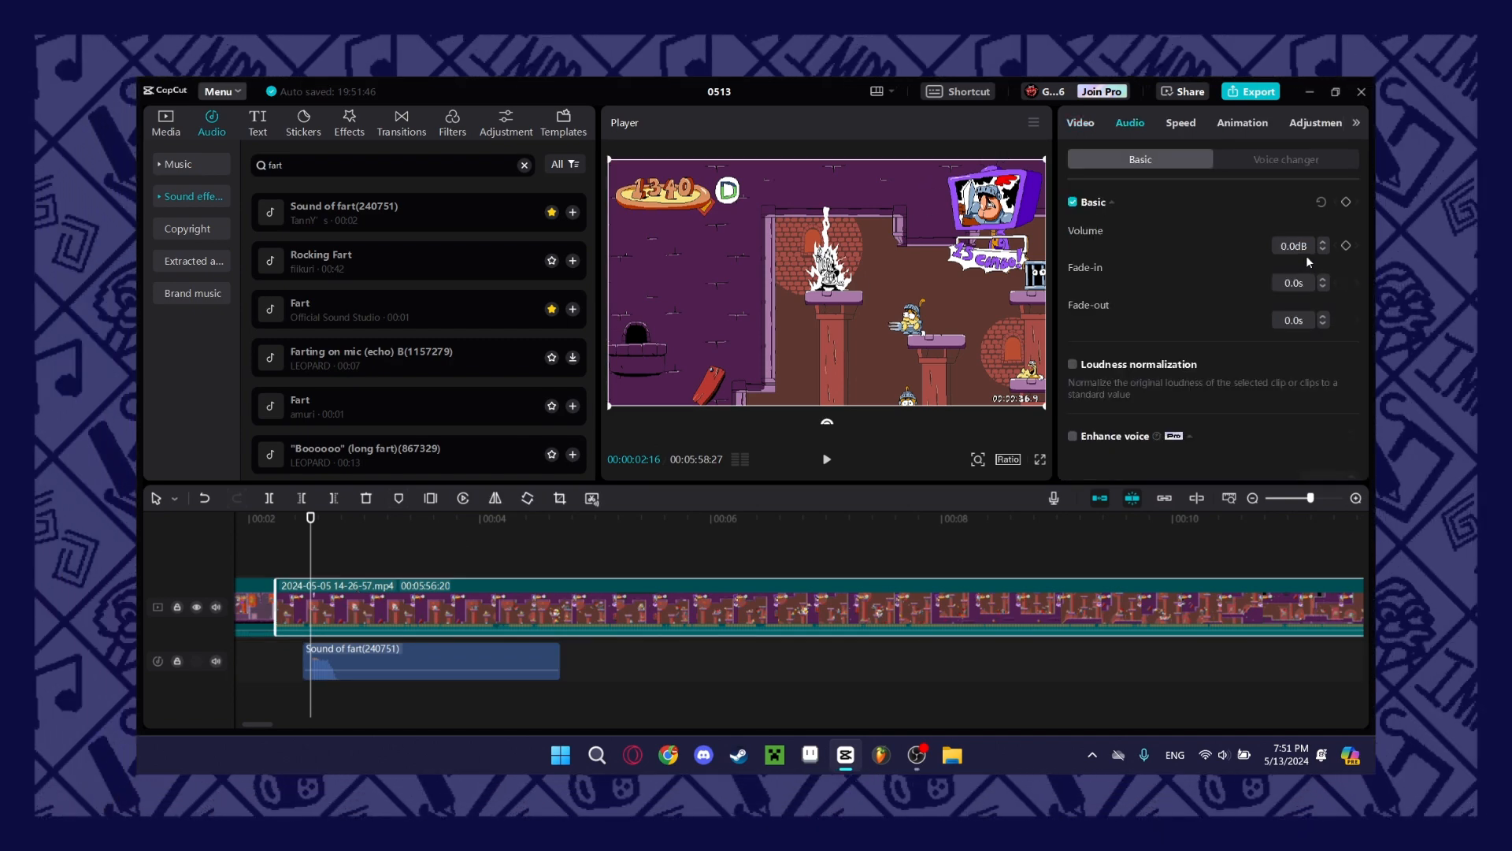
mouse_move(1210, 247)
left_mouse_down()
mouse_move(1179, 254)
mouse_move(1195, 254)
left_mouse_up()
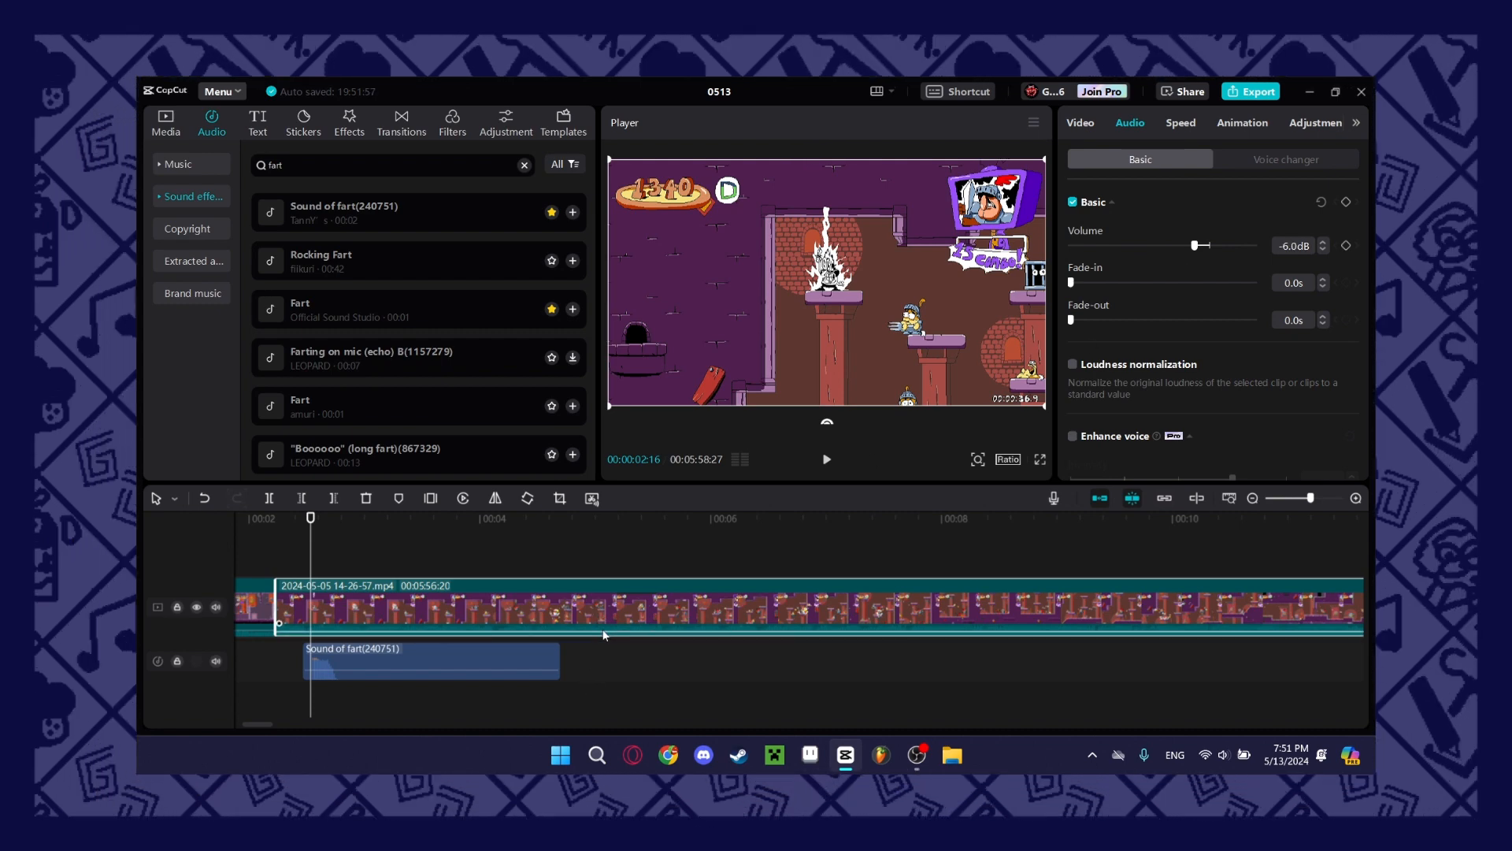
left_click_drag(603, 630, 578, 633)
left_click(276, 562)
key("space")
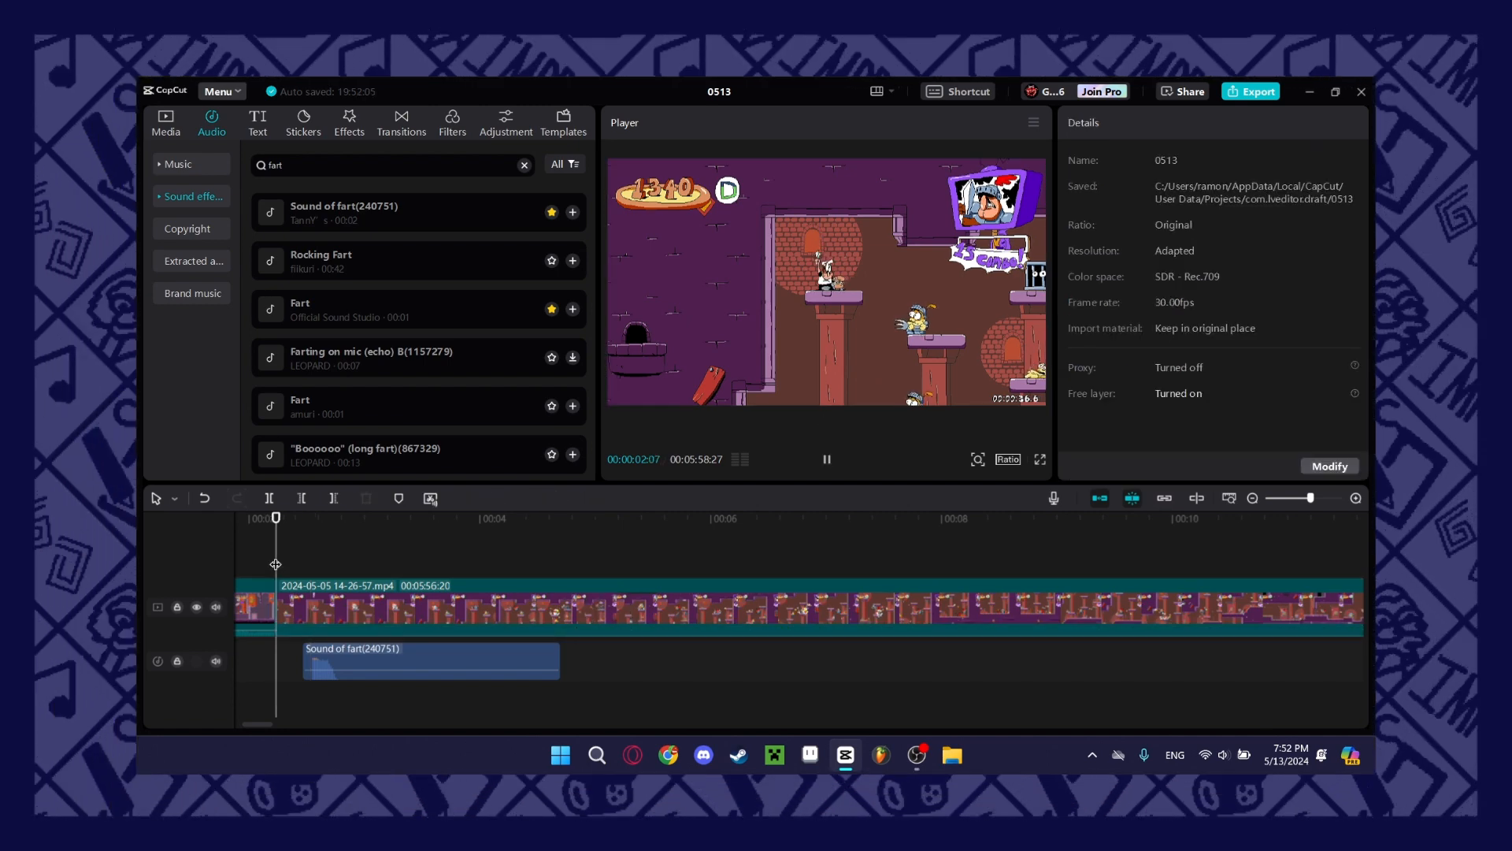
Return the playhead to 00:00:00:00 and play the video in full-screen view.
scroll(276, 564, "left", 3)
left_click_drag(501, 564, 616, 548)
left_click(521, 567)
left_click_drag(462, 575, 274, 564)
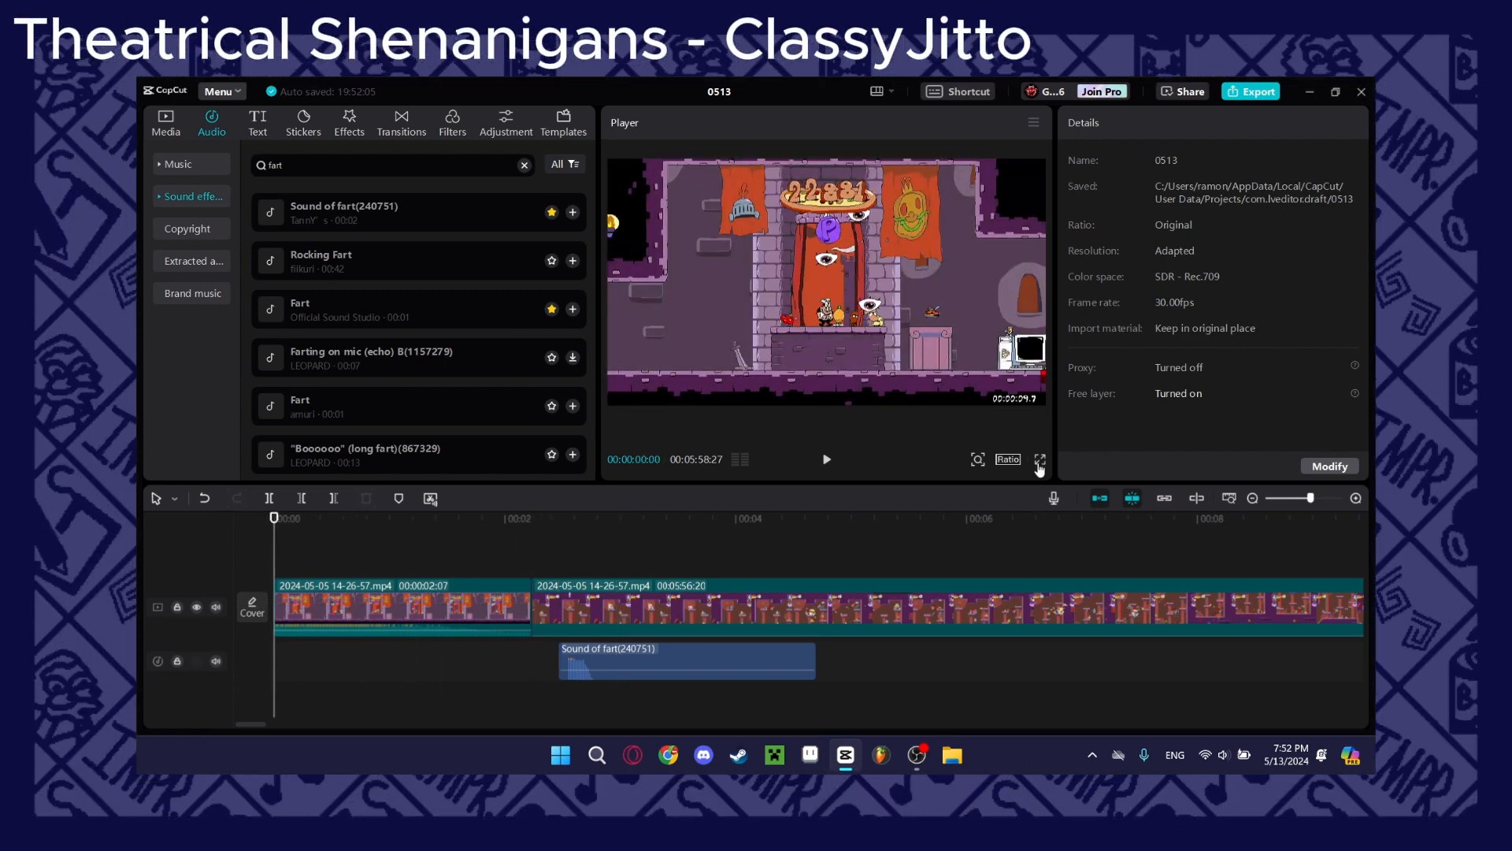
left_click(1040, 460)
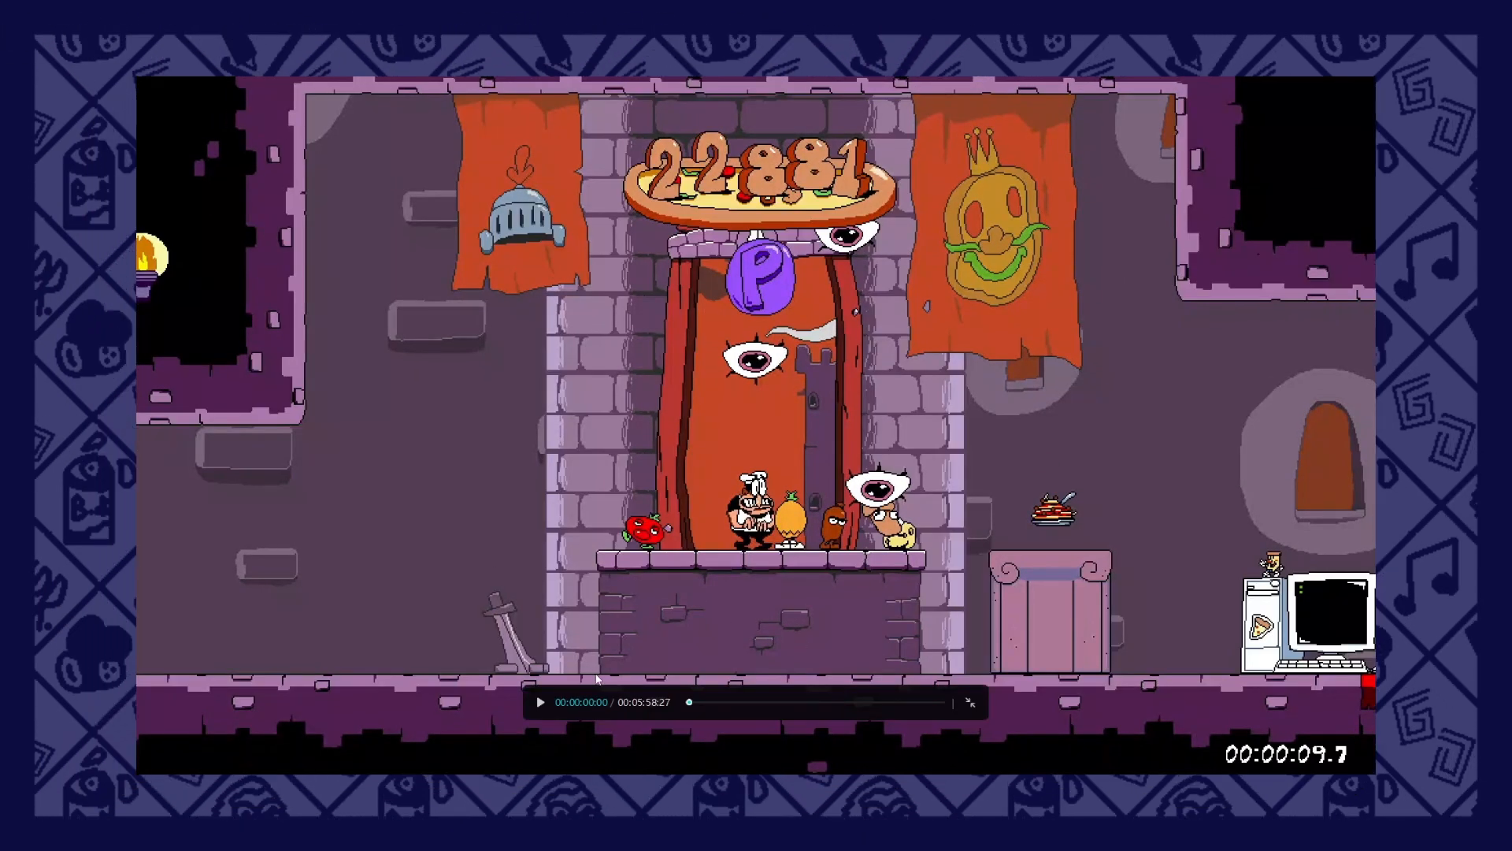
left_click(541, 702)
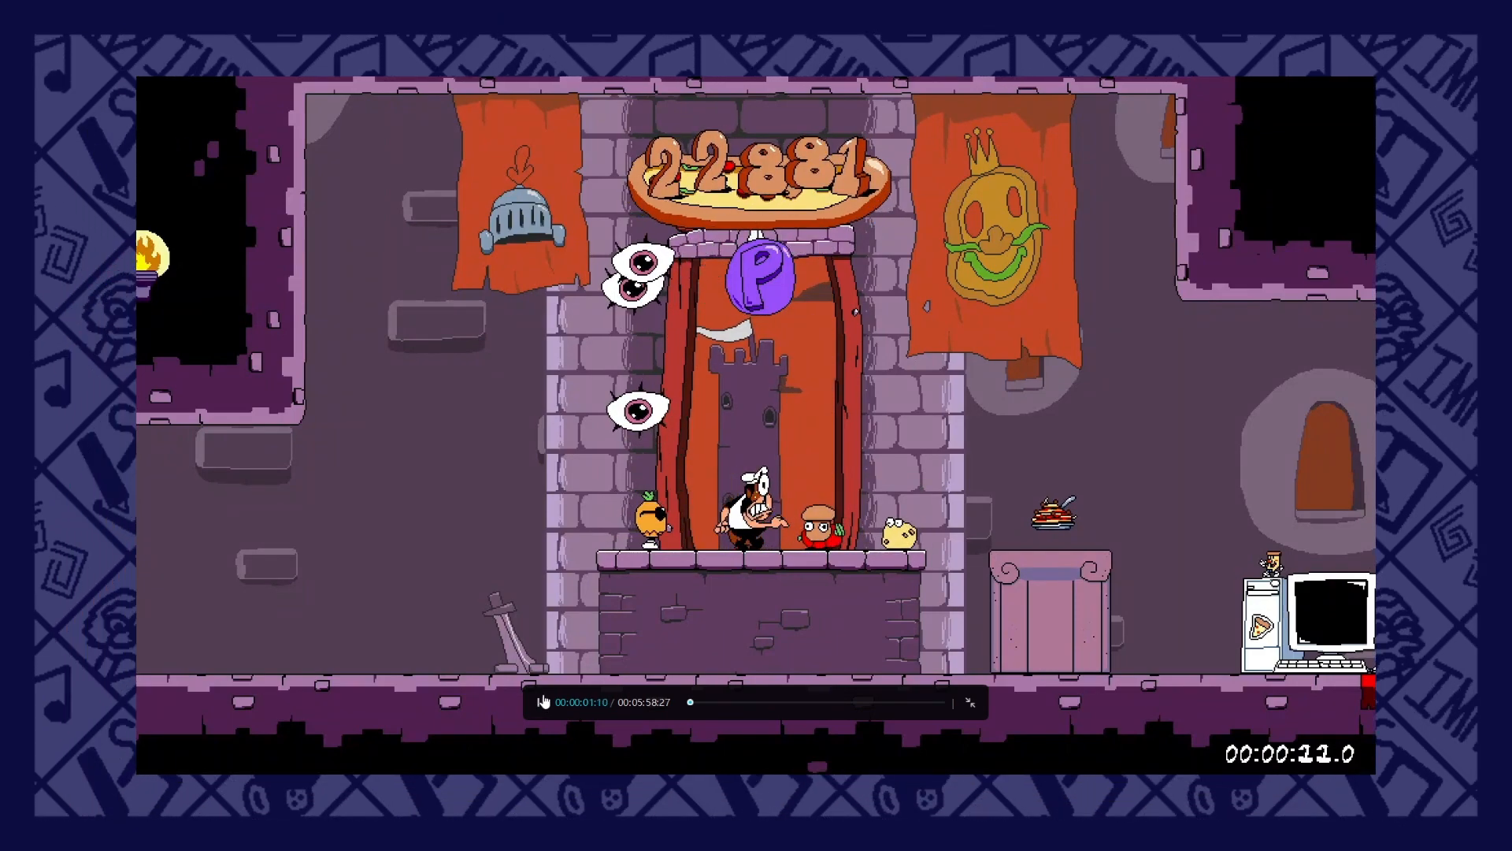
key("Escape")
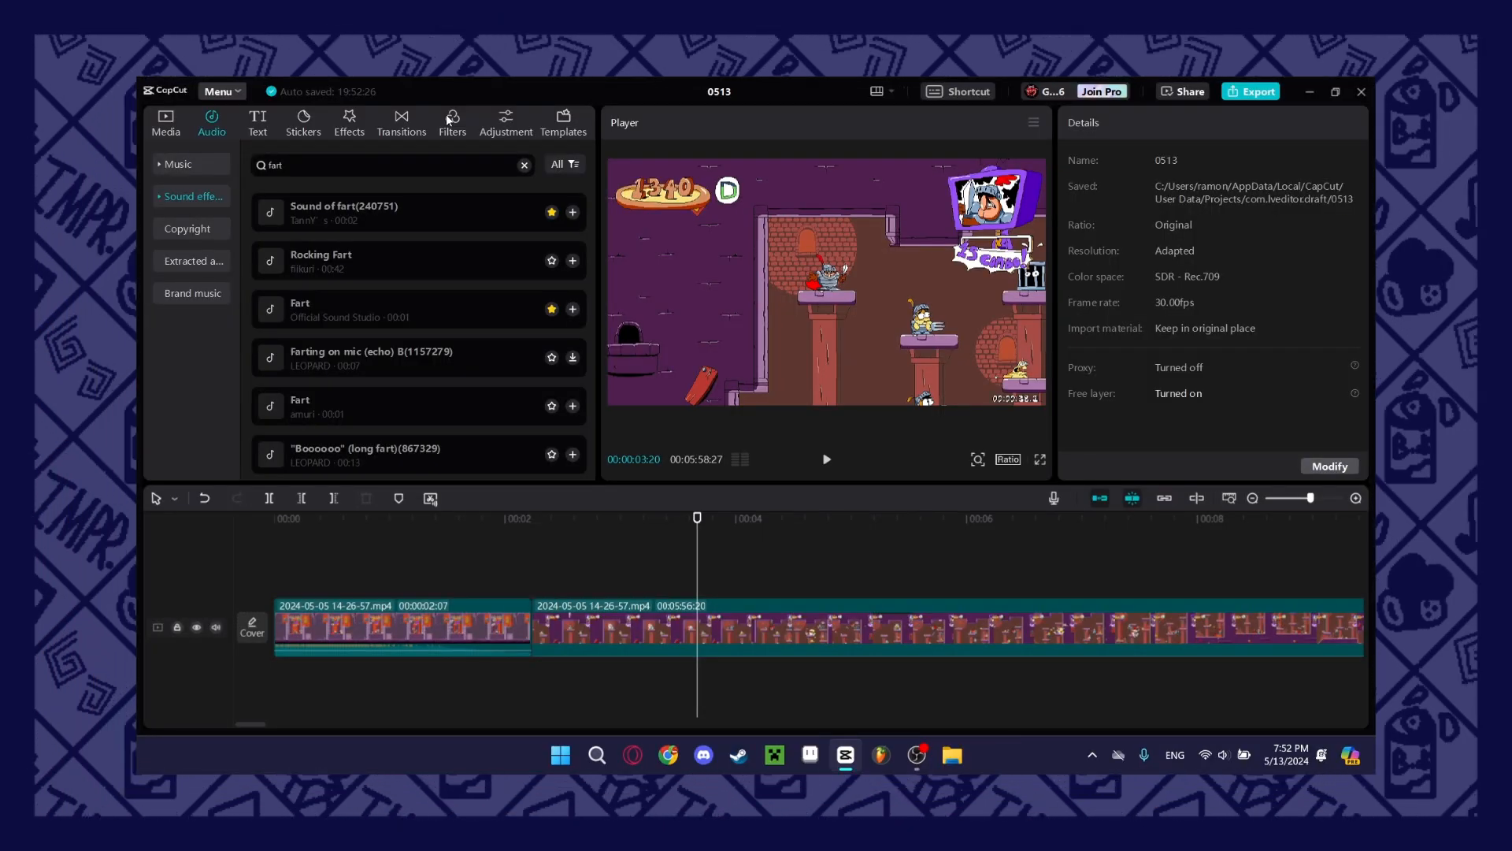
Search the video effects for "shake" and move the playhead to 00:00:04:27 in the second gameplay clip.
left_click(349, 122)
scroll(510, 343, "down", 5)
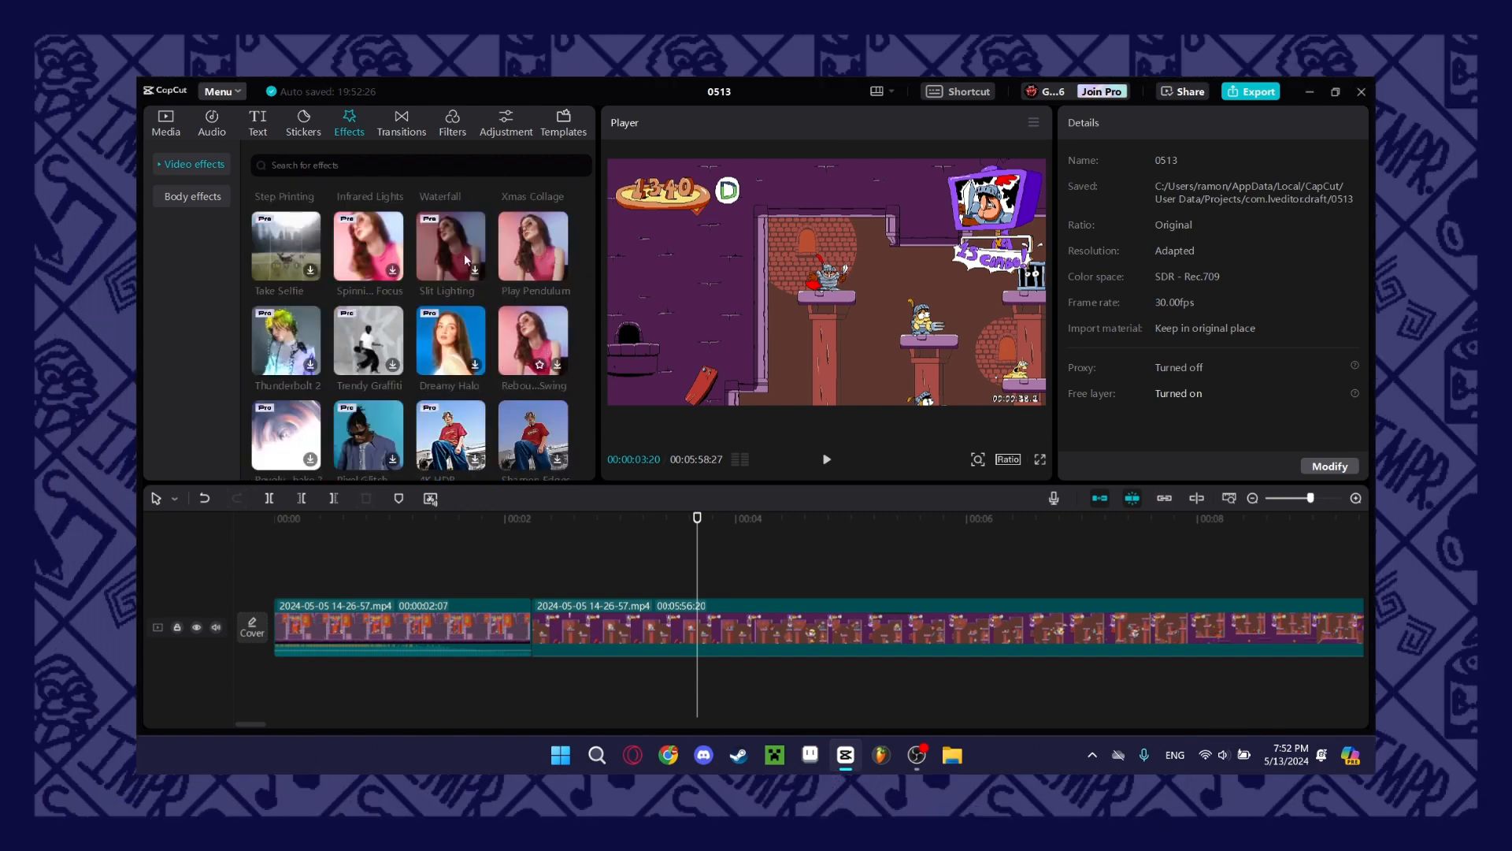
left_click(395, 163)
type("shake")
key("Return")
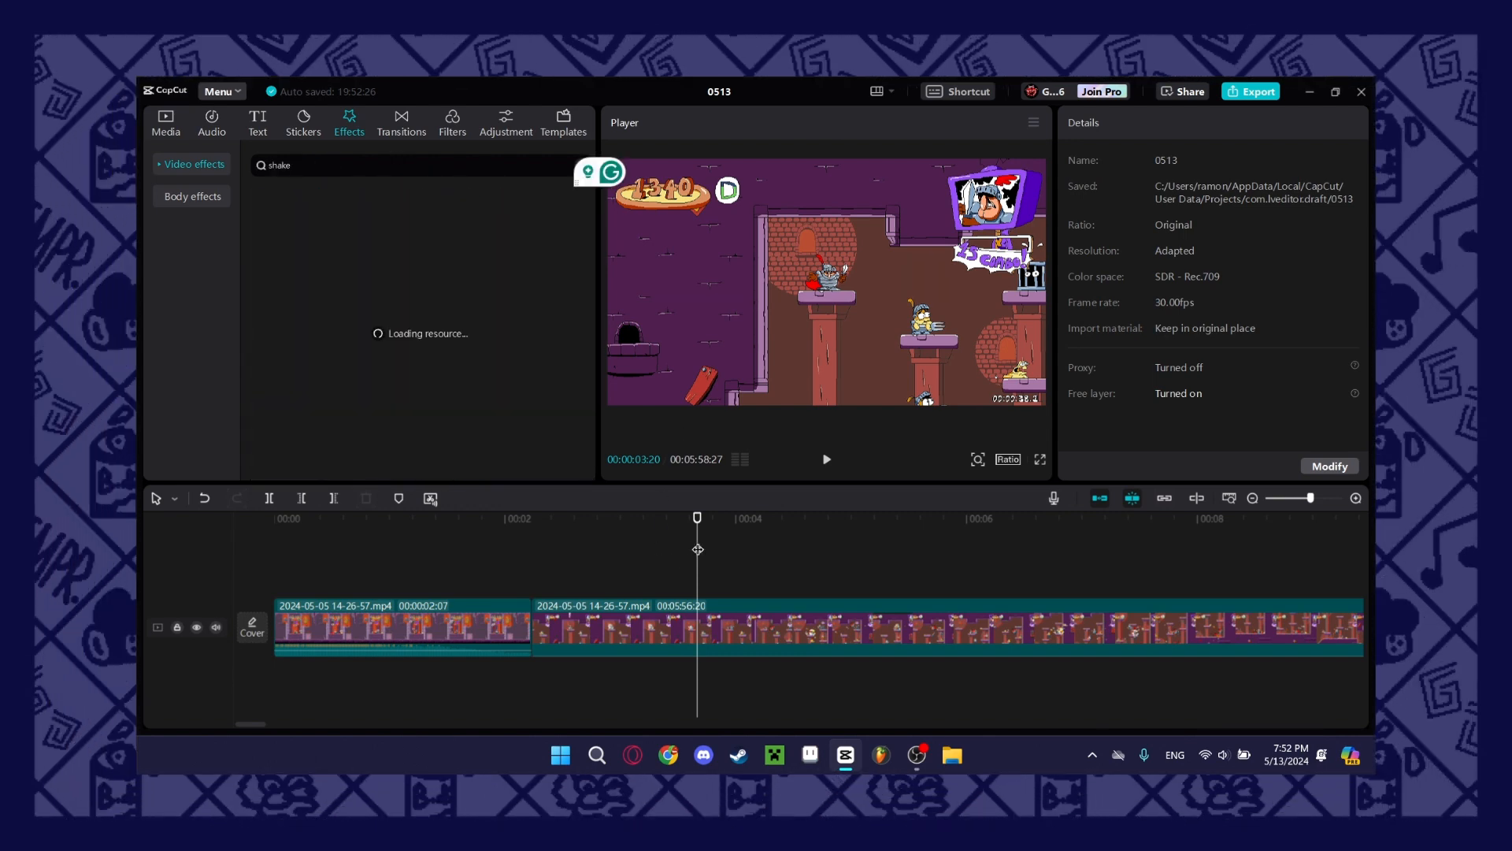
left_click_drag(698, 548, 704, 549)
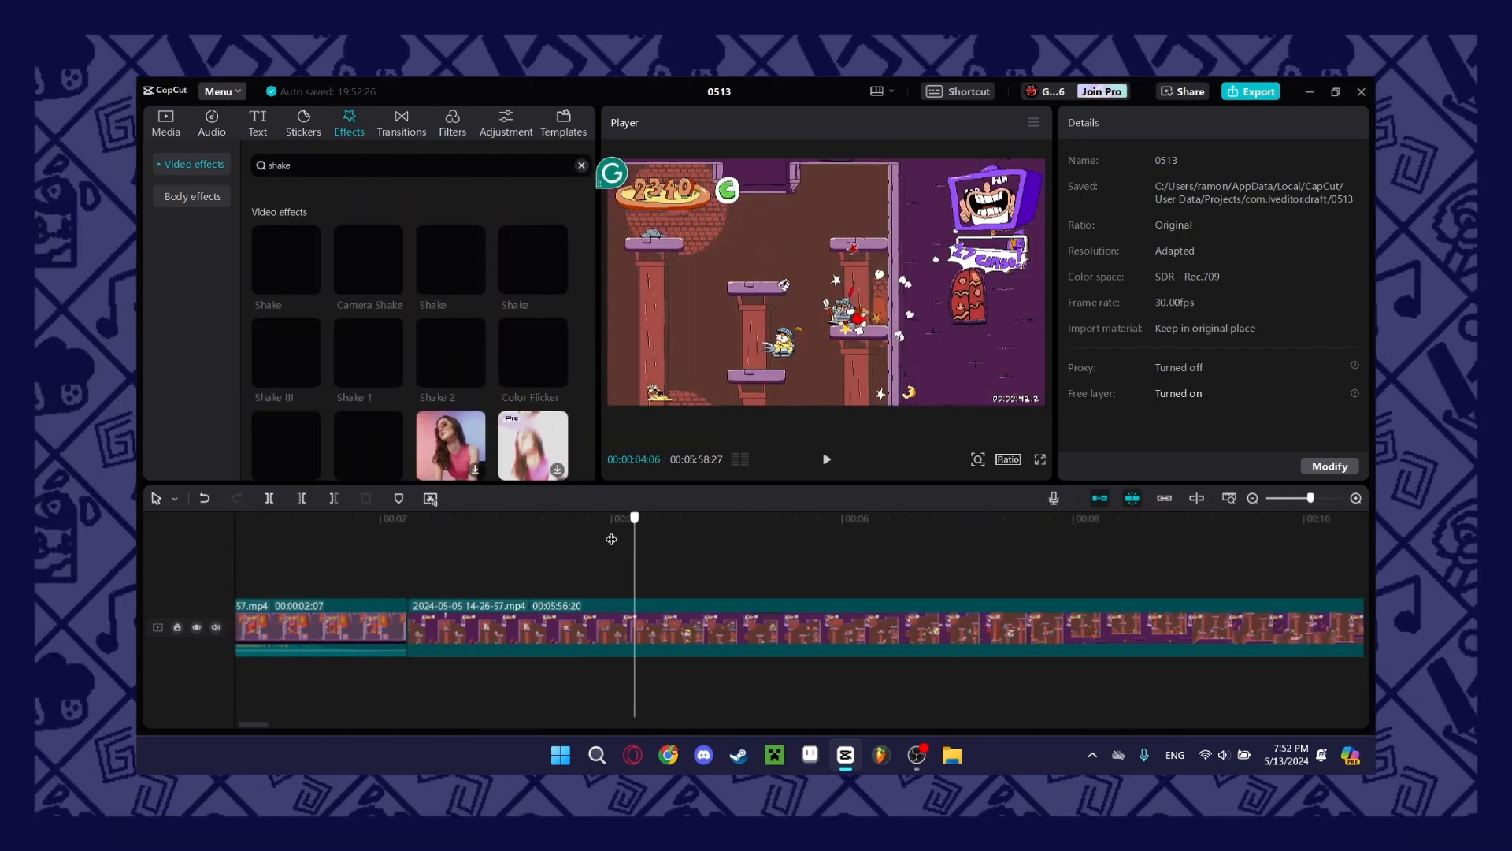
left_click_drag(611, 541, 716, 556)
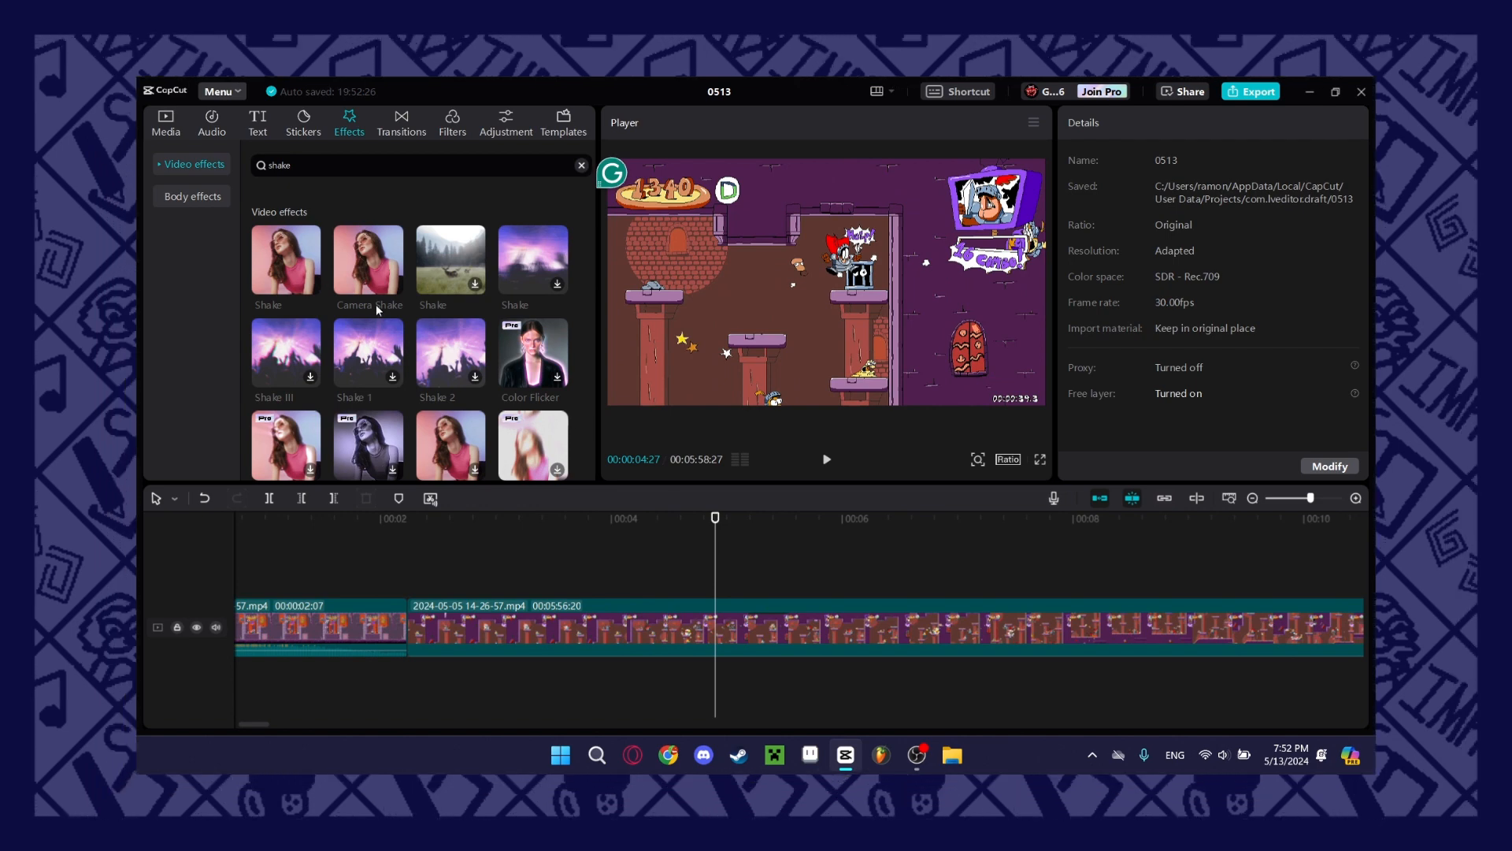
mouse_move(349, 245)
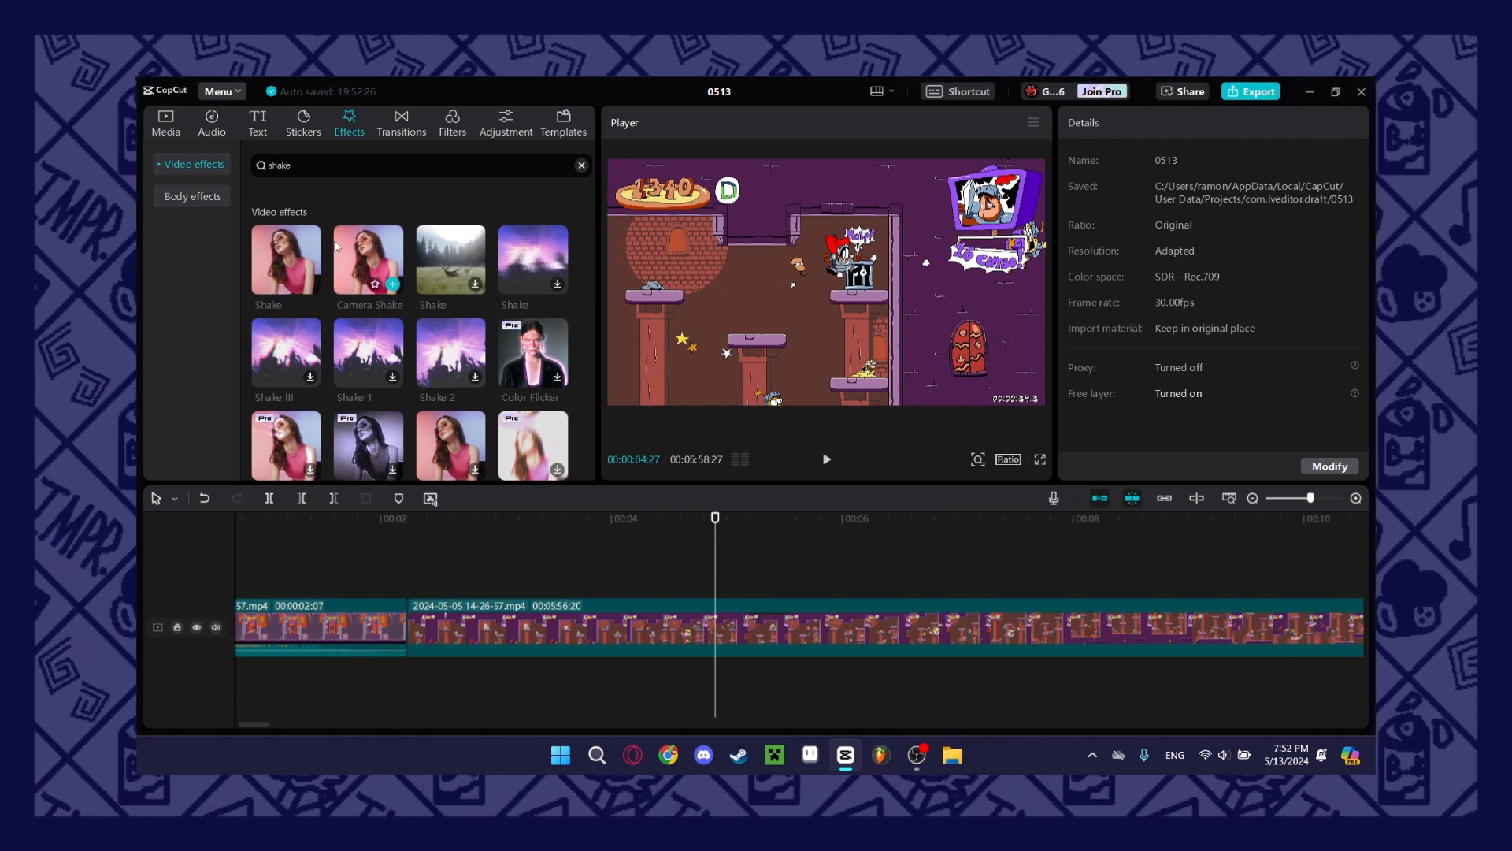
Search the video effects for "fish eye" and add Fisheye 4 to the timeline at 00:00:04:27.
left_click(582, 165)
type("fish eye")
key("Return")
mouse_move(379, 268)
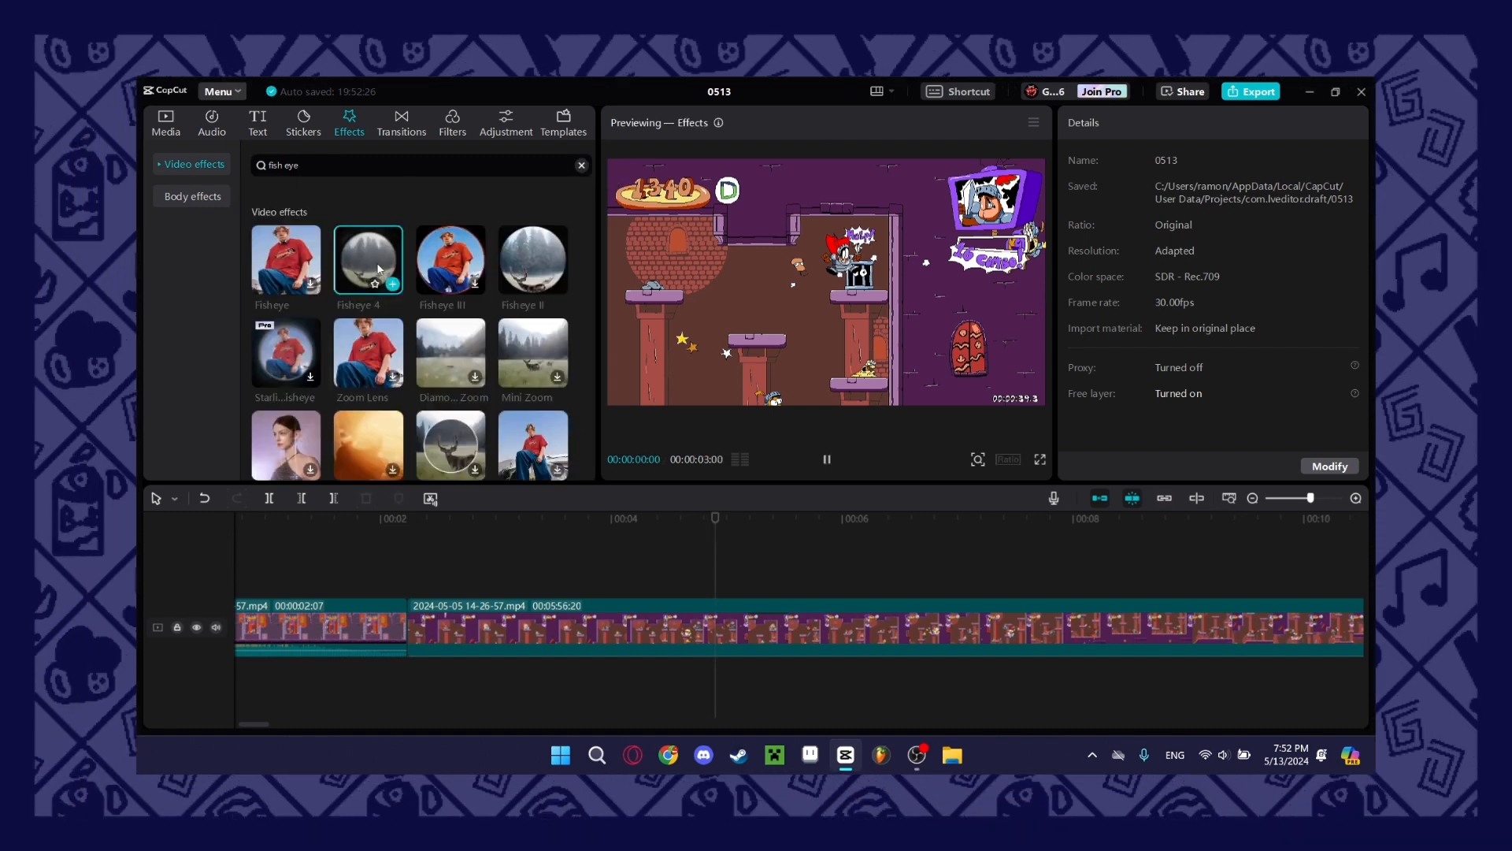
left_click(392, 282)
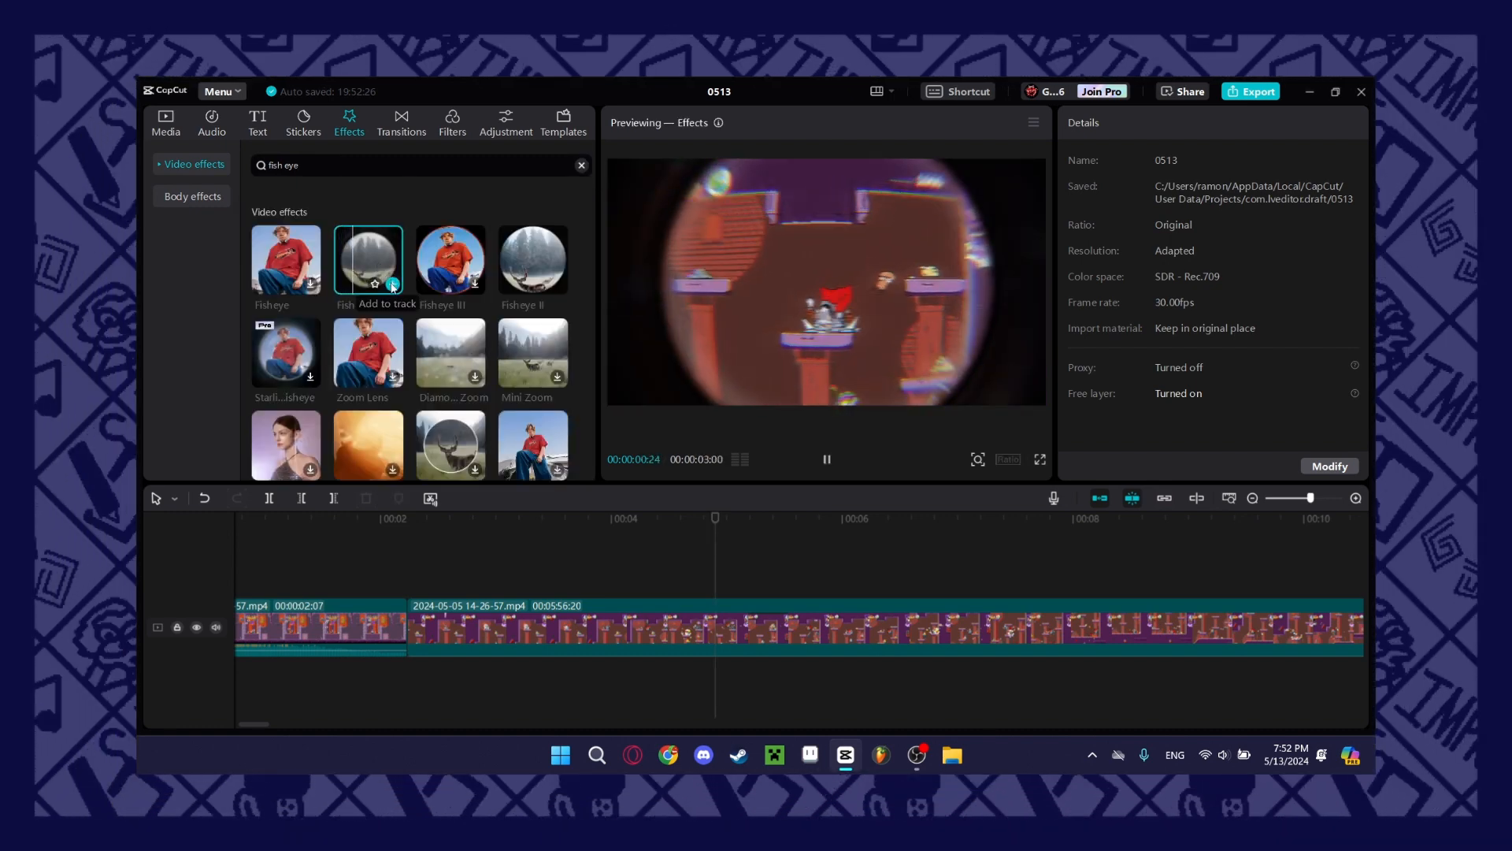
Play through Fisheye 4, adjust it to Filters 44, Strength 63, Size 44 and Texture 55, and delete the effect.
key("space")
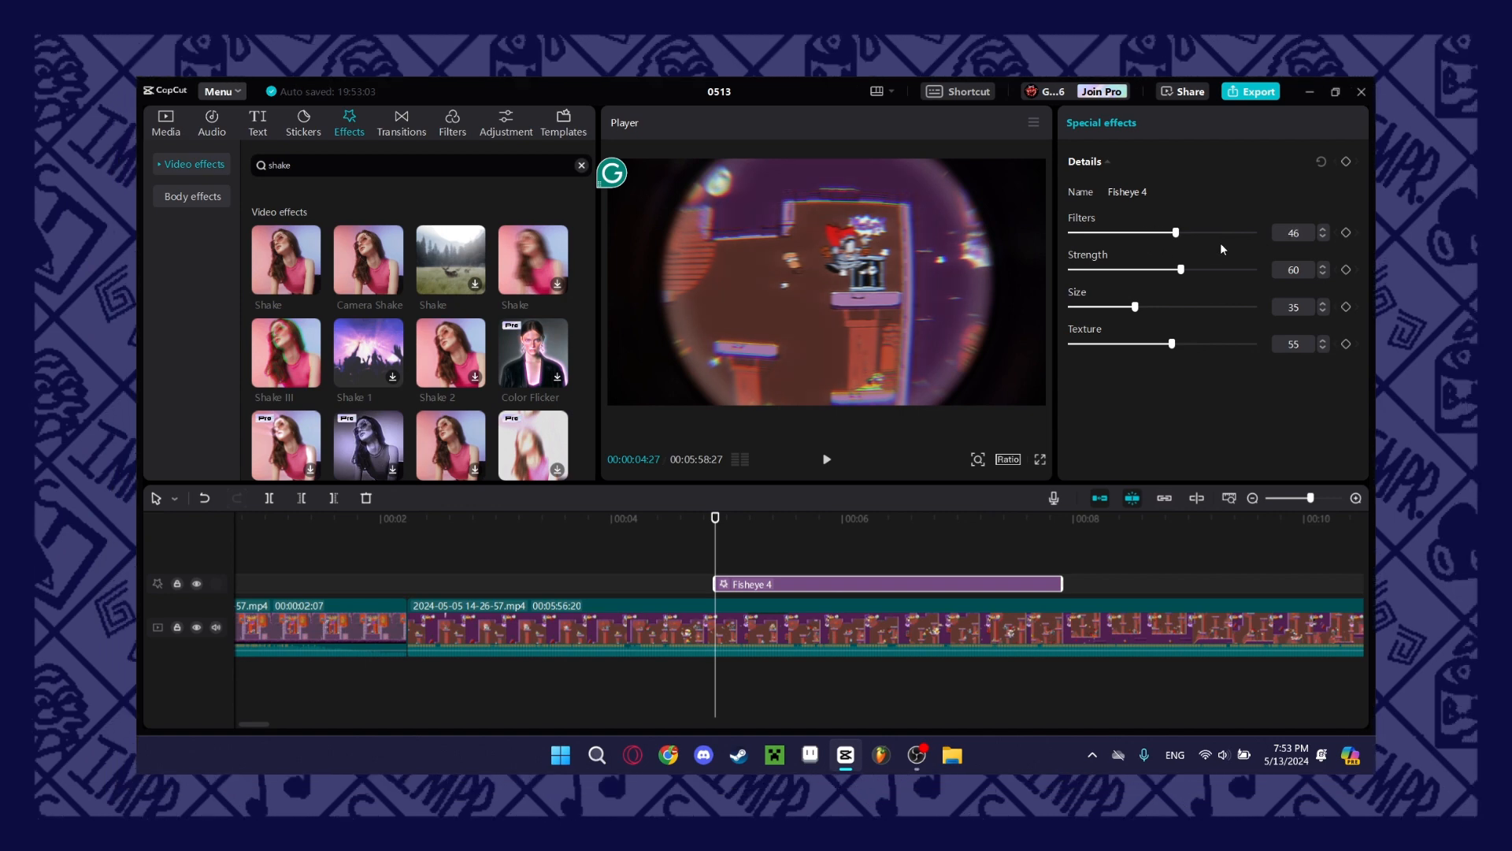
left_click_drag(1221, 244, 1170, 315)
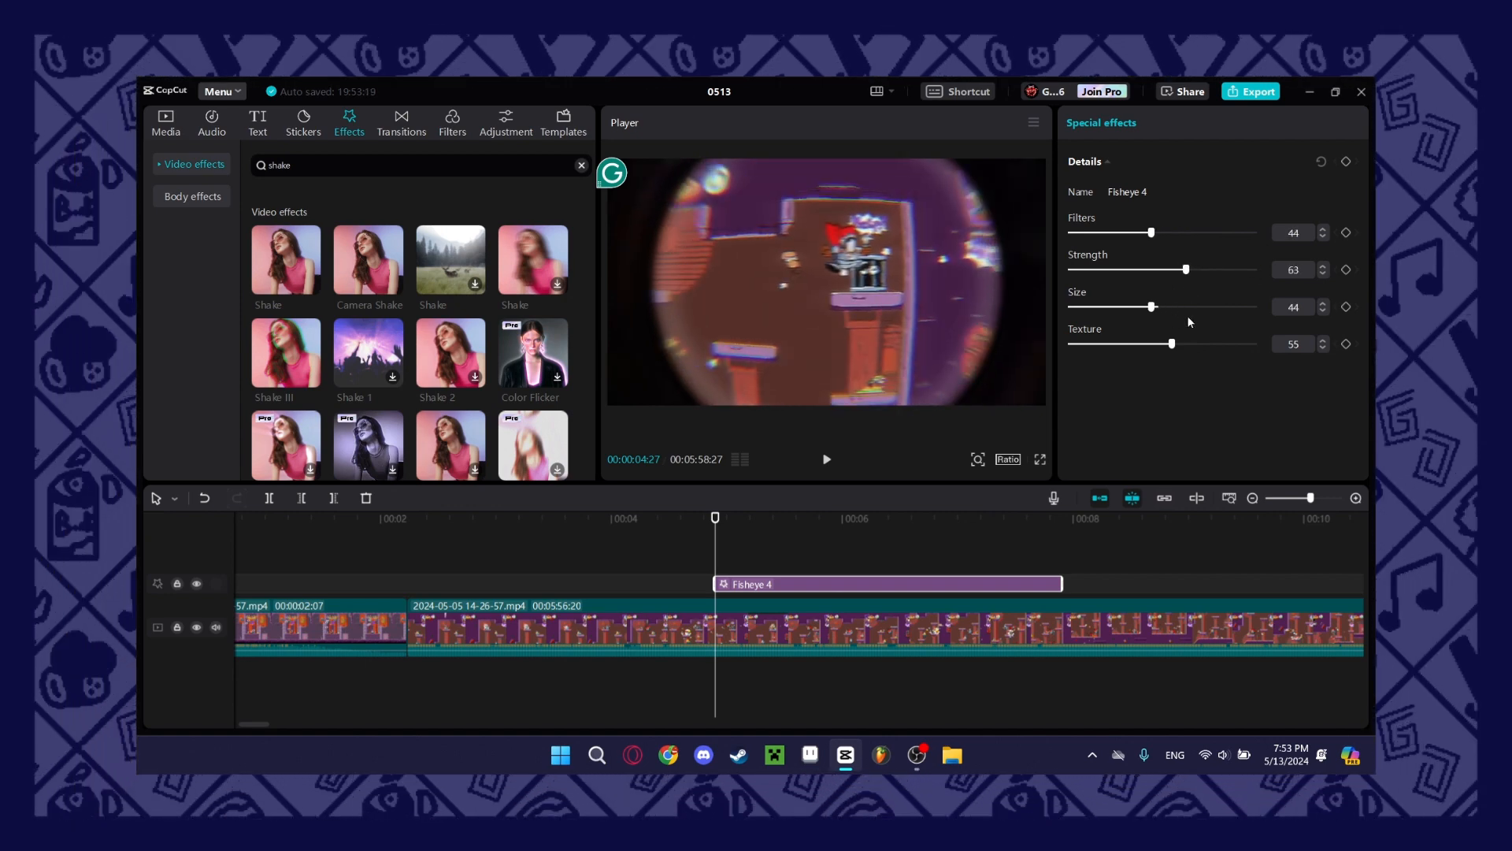
key("Delete")
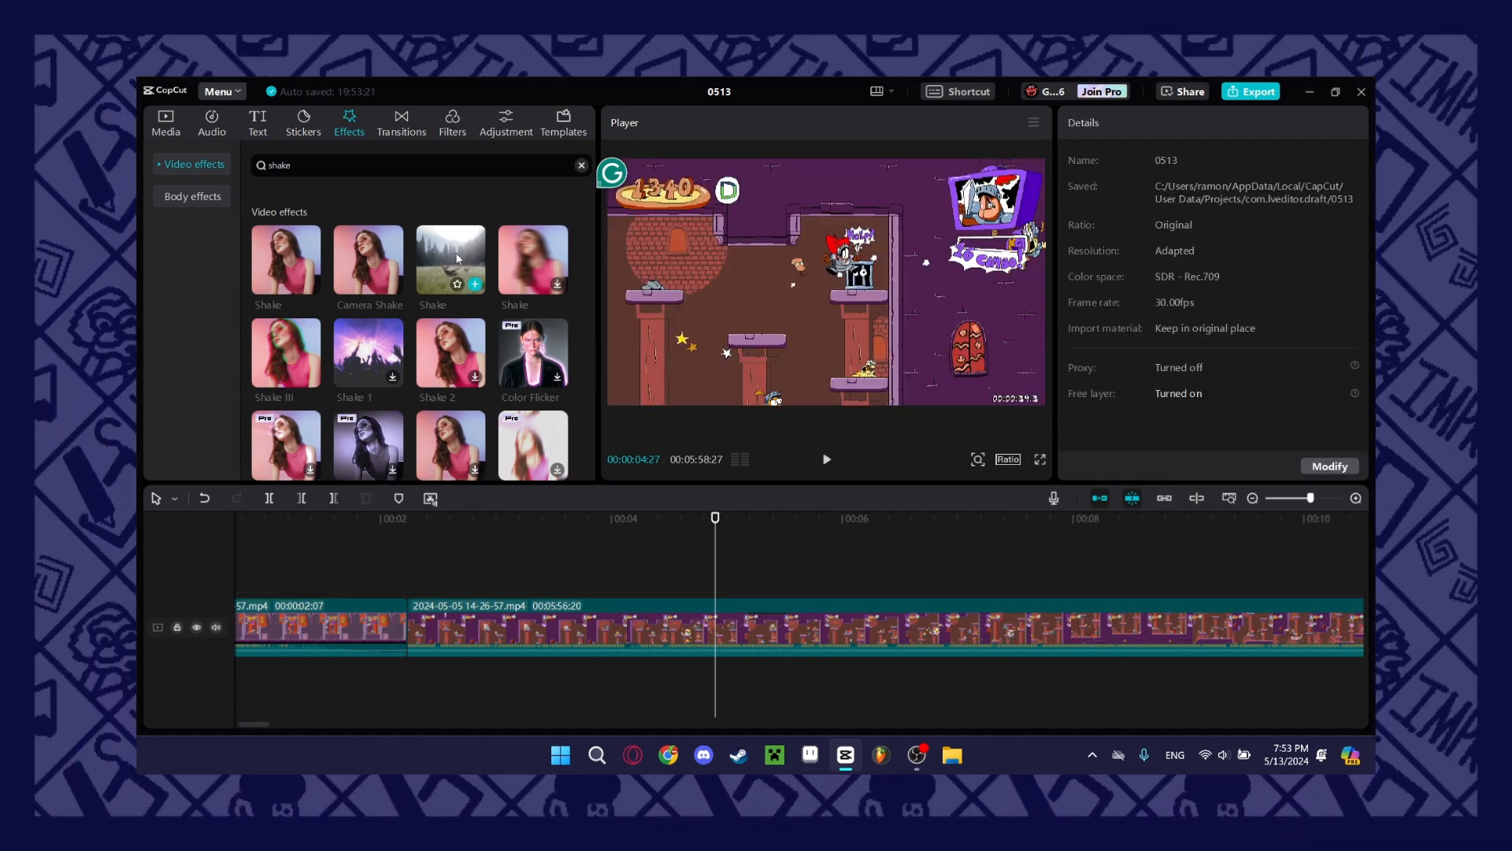
Apply the Shake effect showing the misty meadow thumbnail directly to the second gameplay clip and open it for editing.
left_click_drag(713, 550, 485, 579)
left_click(673, 560)
left_click_drag(451, 259, 745, 622)
left_click_drag(585, 608, 584, 611)
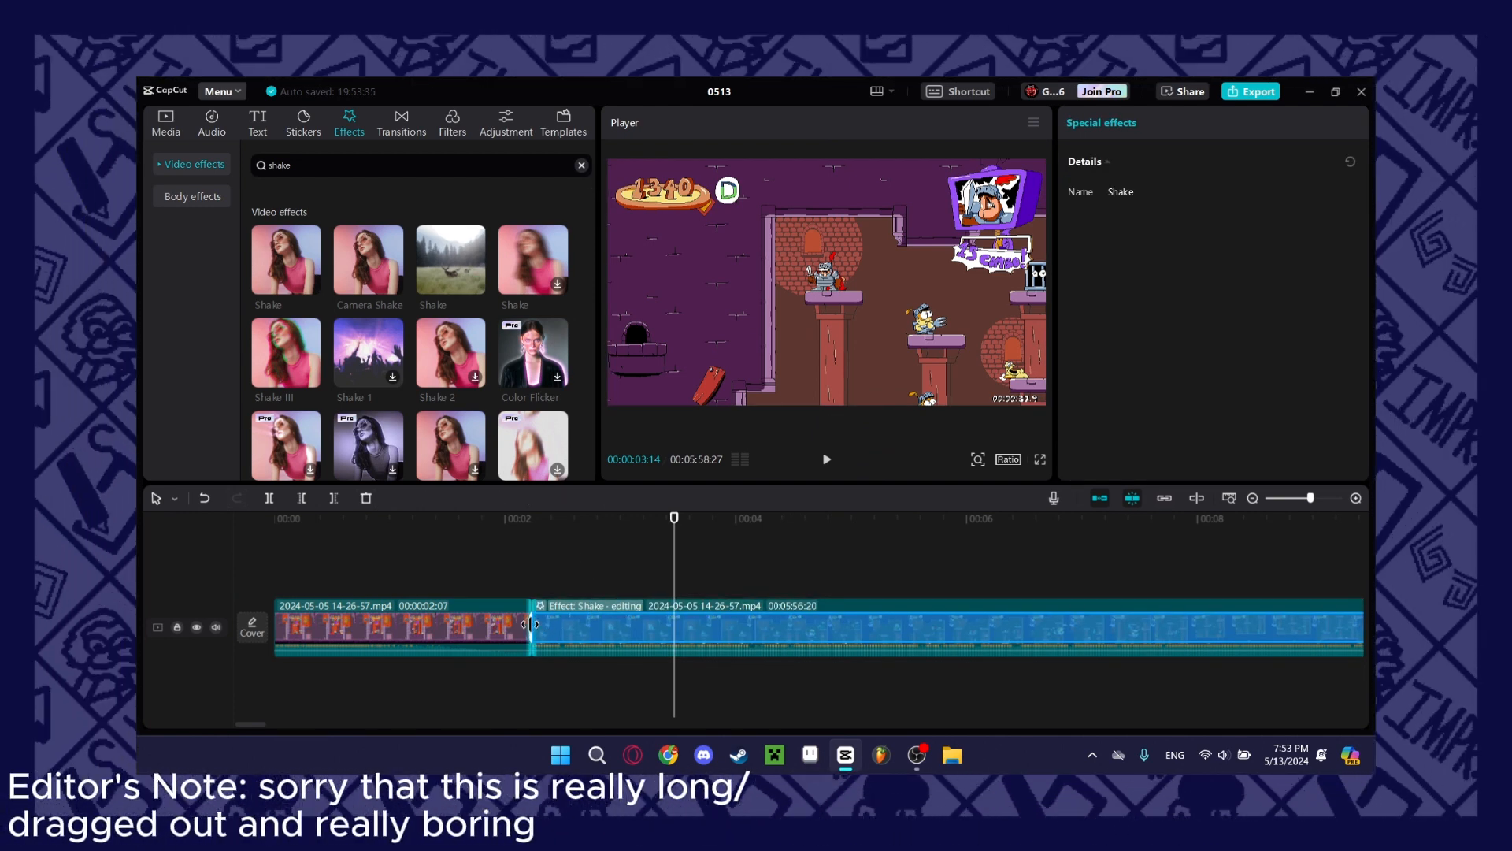
Try to trim the start of the Shake effect on the second gameplay clip and play the video from about 00:00:05.
left_click_drag(534, 633, 528, 631)
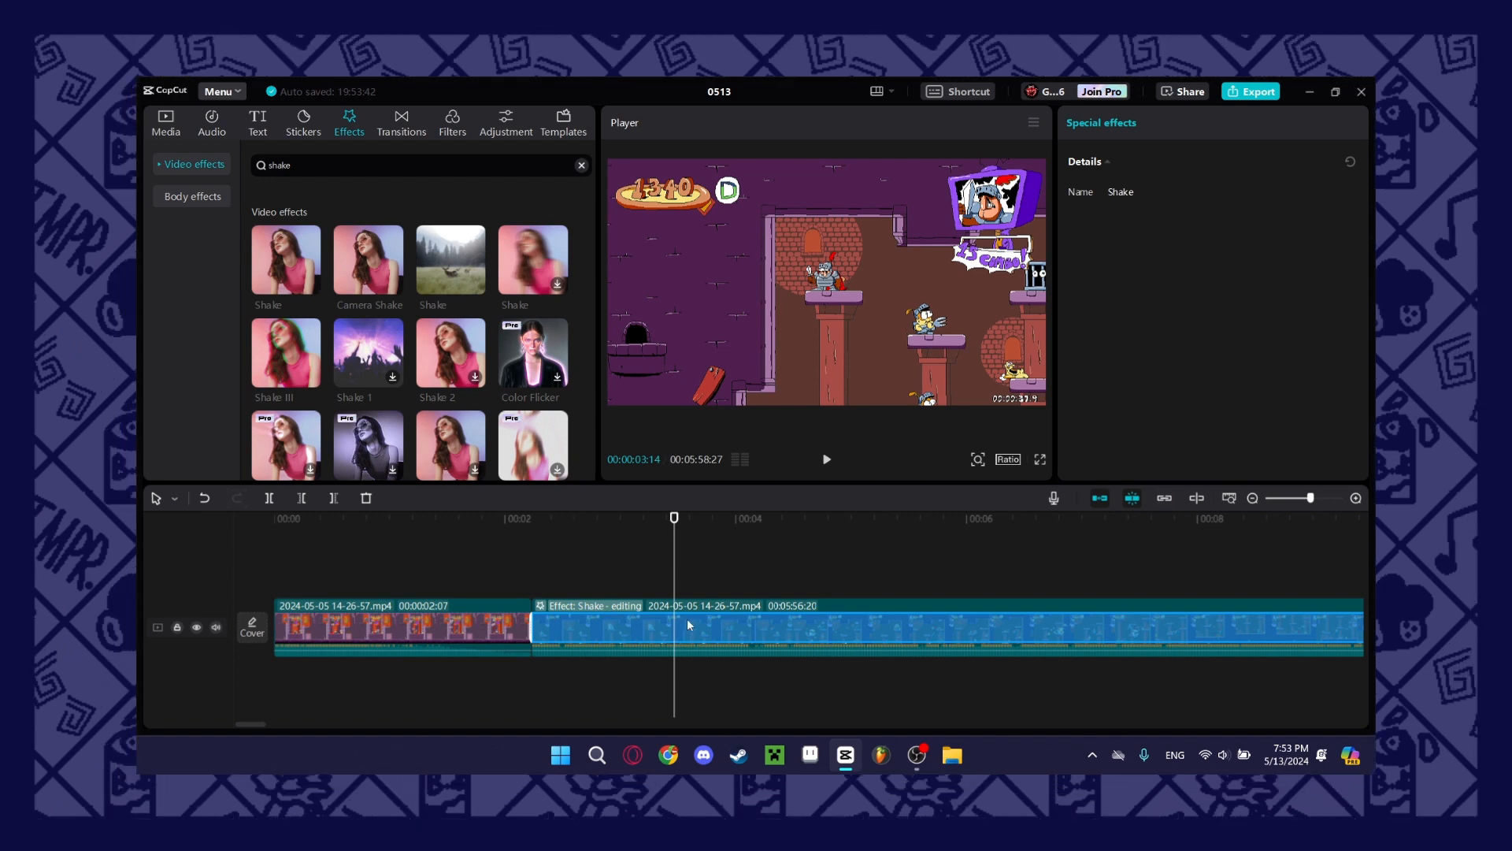
left_click_drag(531, 621, 621, 626)
left_click(859, 592)
key("space")
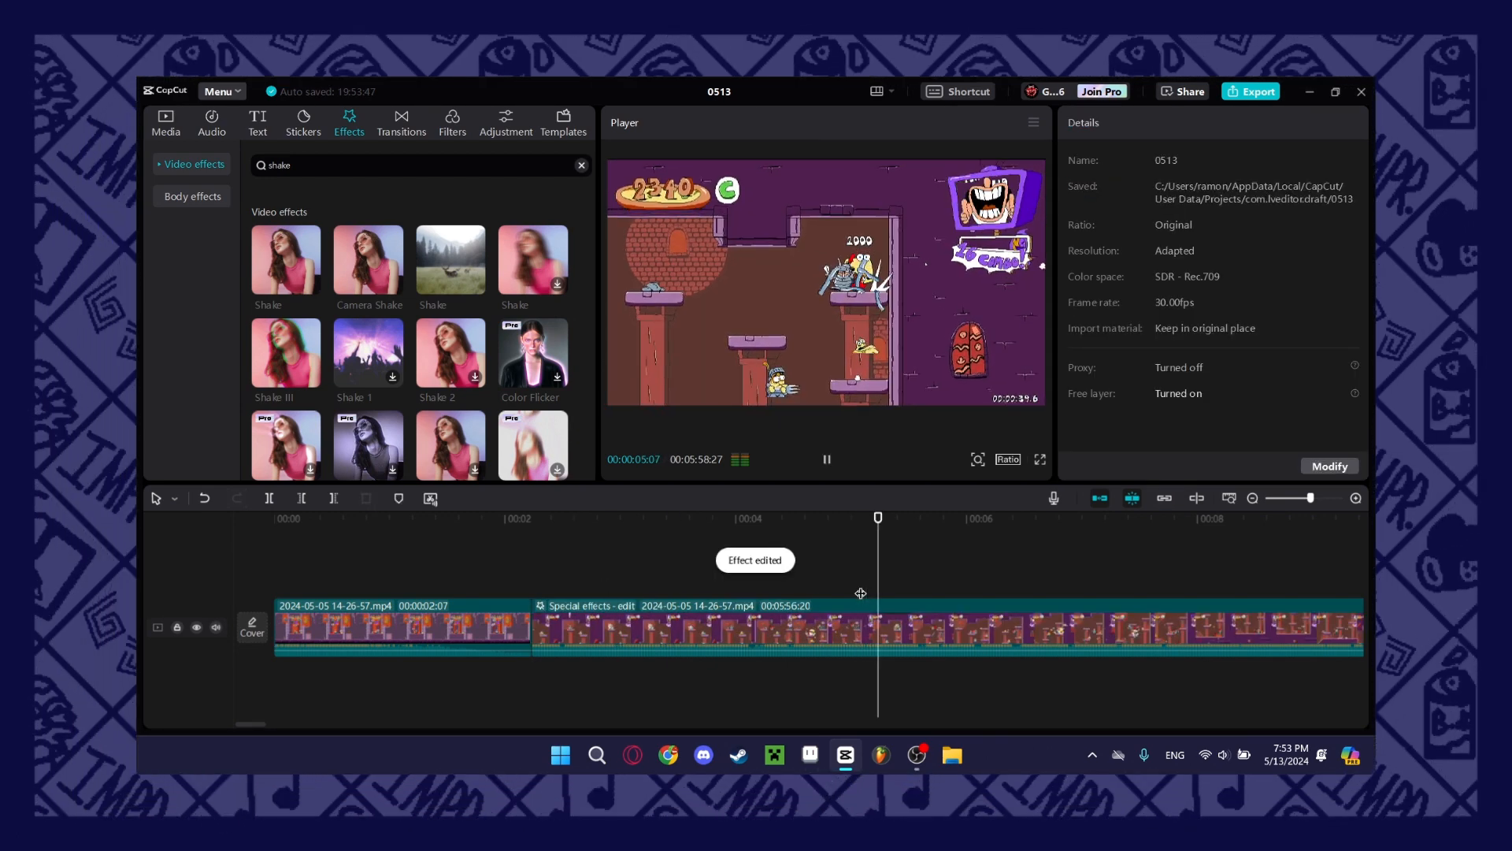
Stop at 00:00:06:09 in the second gameplay clip and preview the Shake effect.
left_click(928, 625)
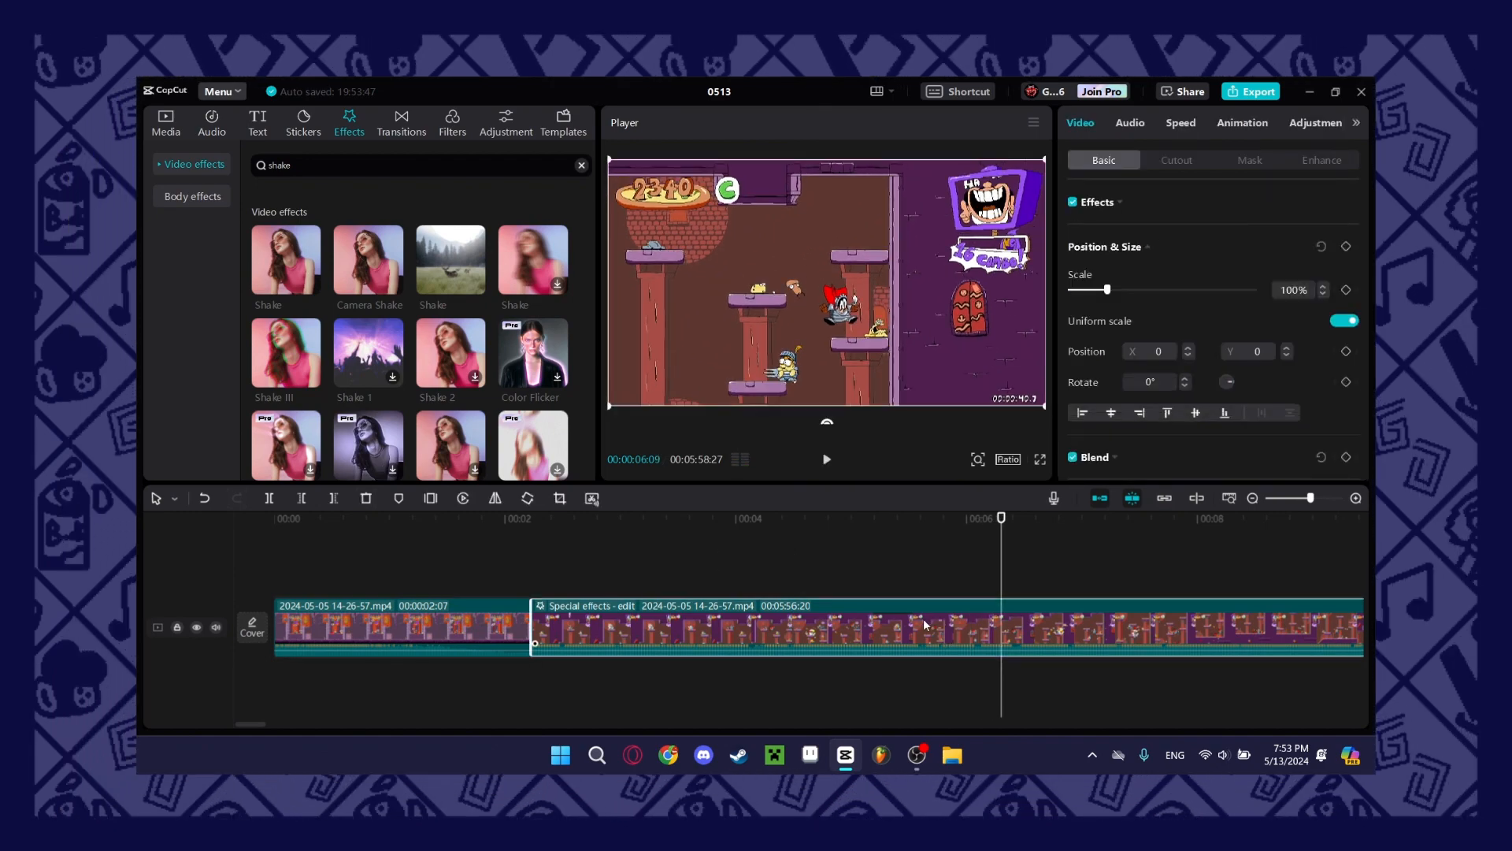
left_click(431, 252)
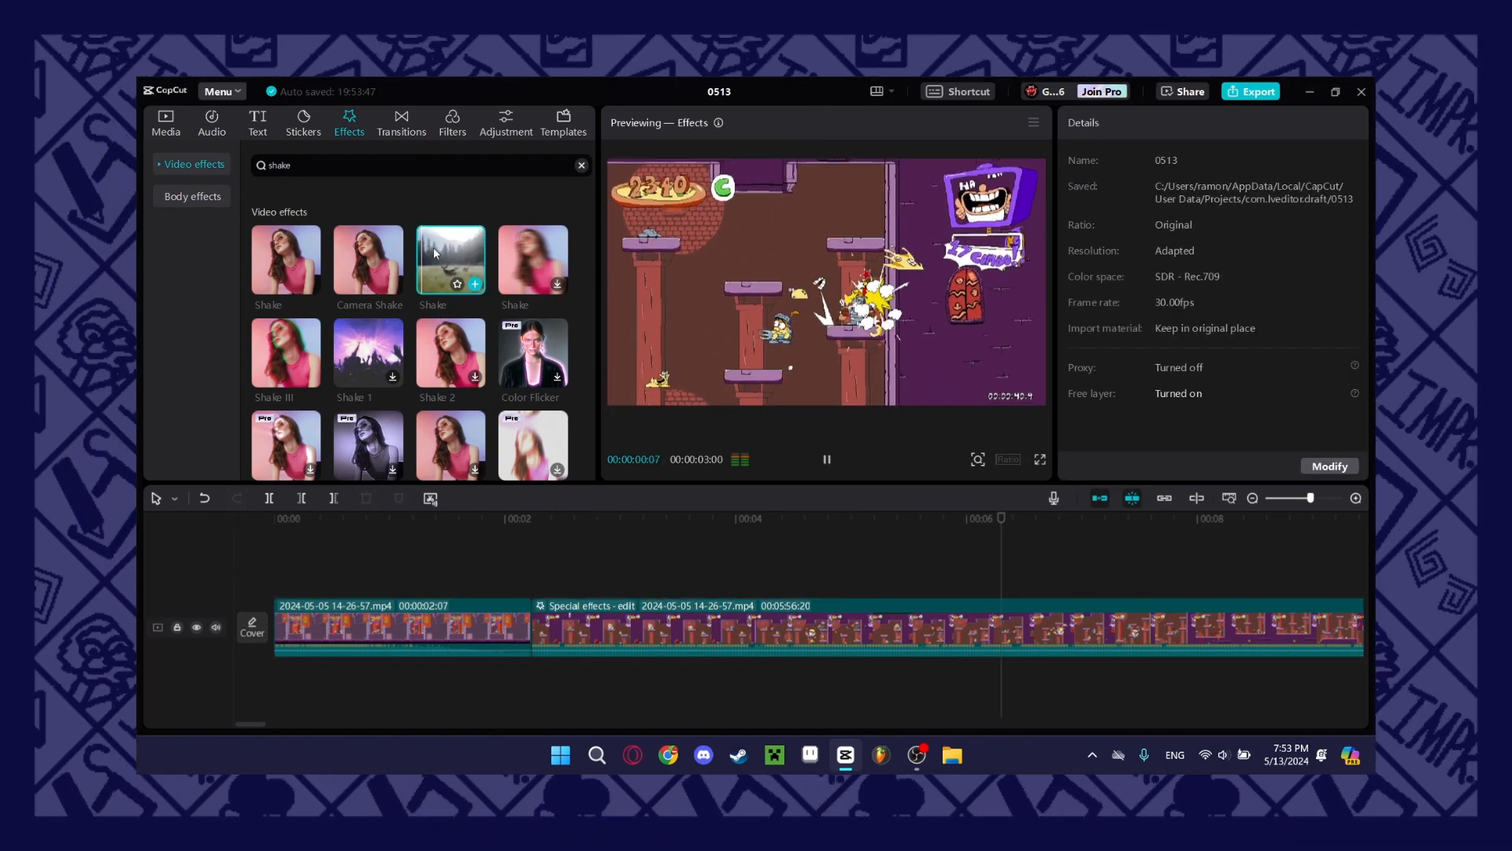